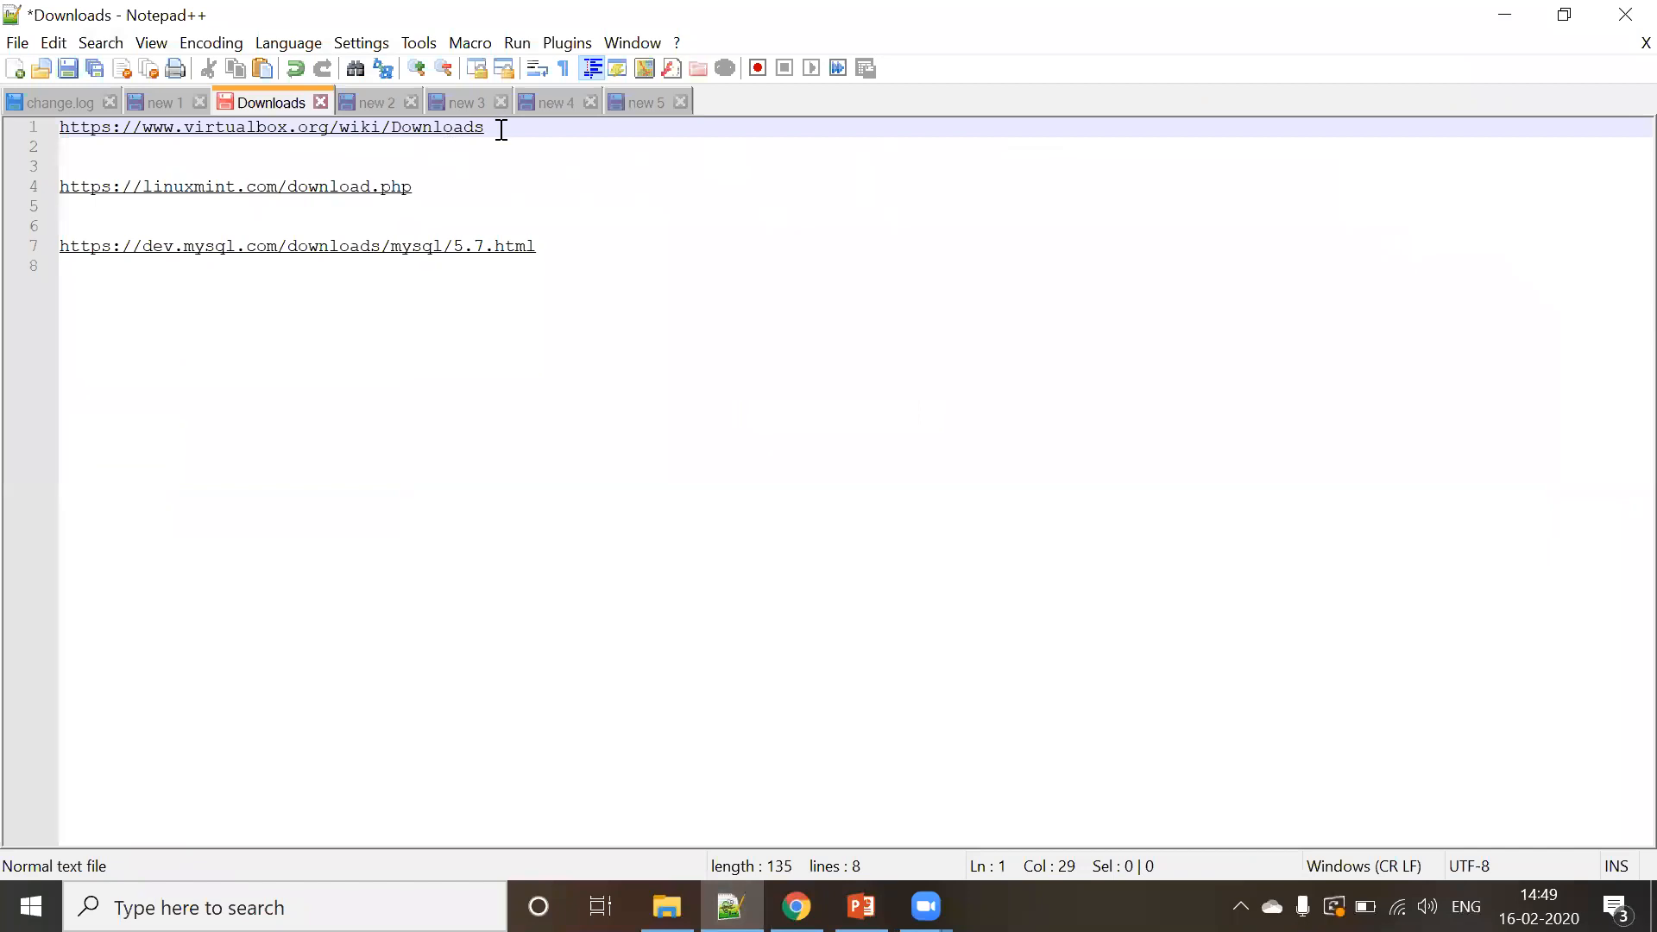
- Copy the virtualbox.org/wiki/Downloads link from line 1 of the notes and switch to Chrome
drag(498, 130, 37, 118)
key(ctrl+c)
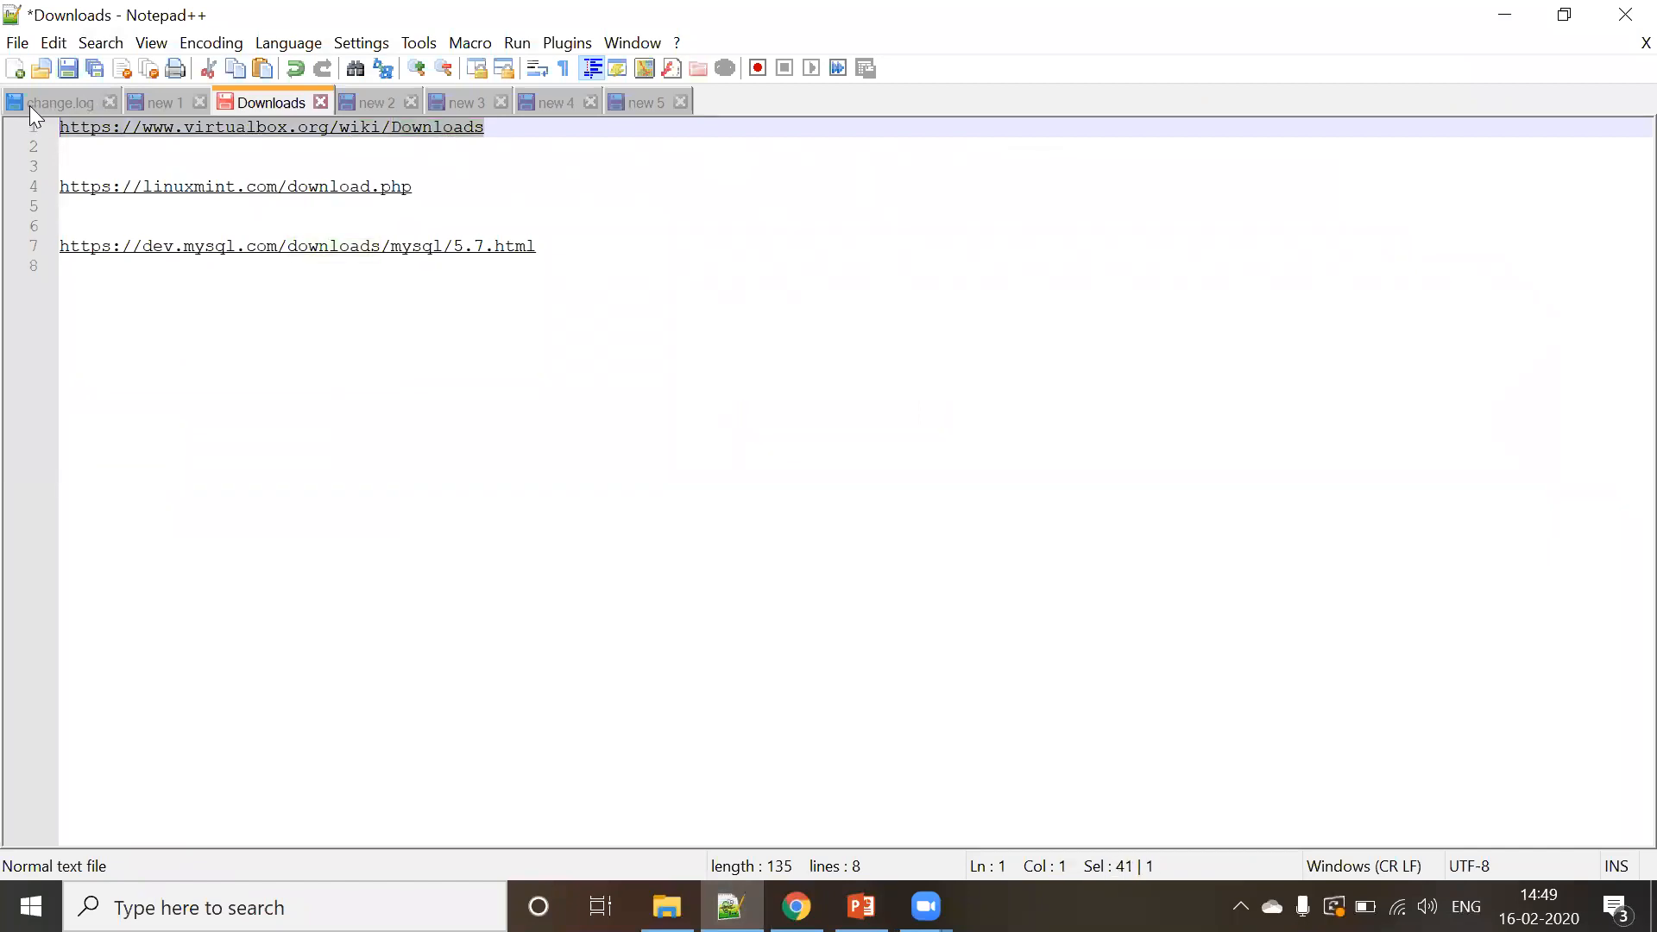
click(797, 906)
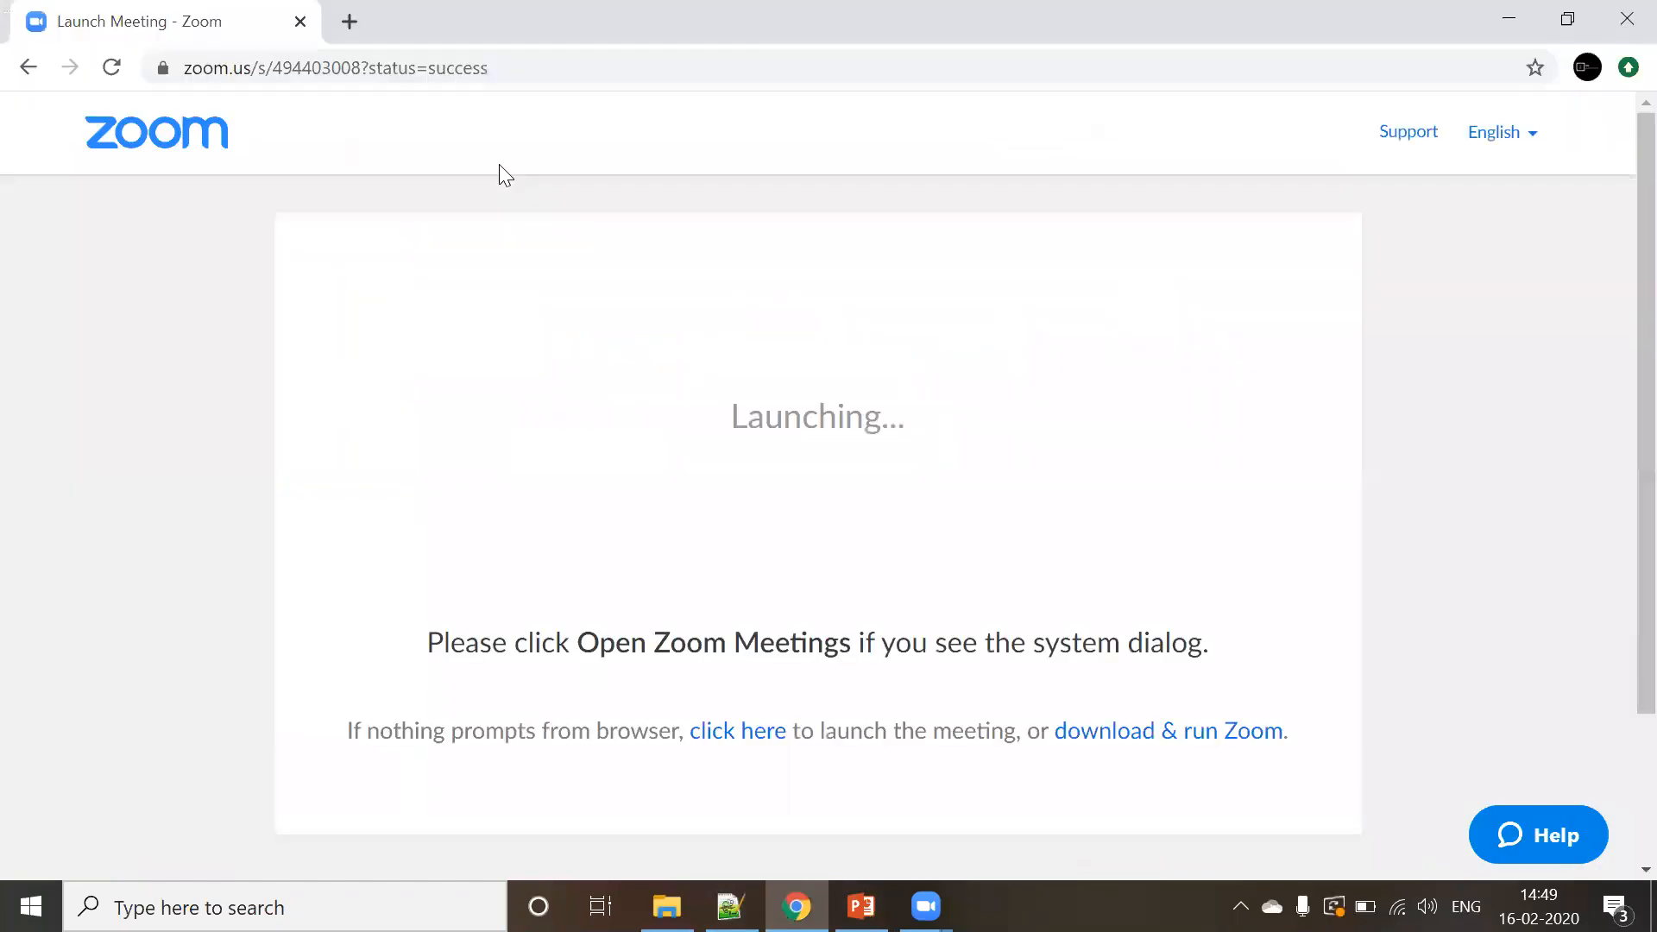
- Load the VirtualBox downloads page, start the Windows hosts installer download, then pause it
click(518, 53)
key(ctrl+v)
key(Return)
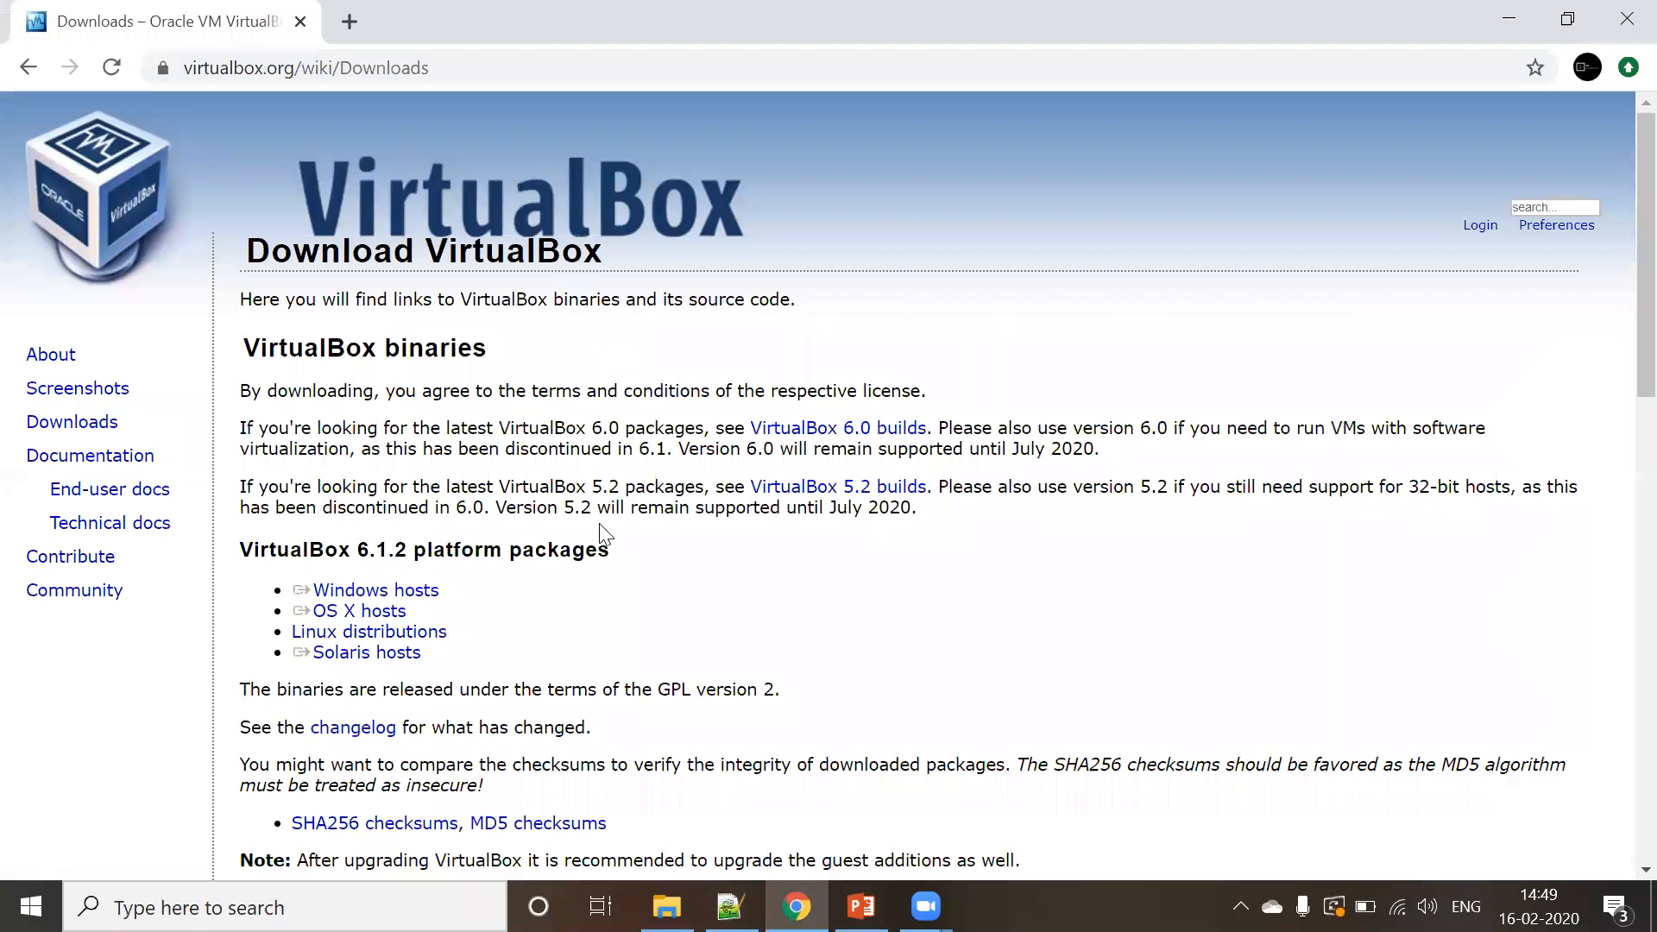
click(427, 593)
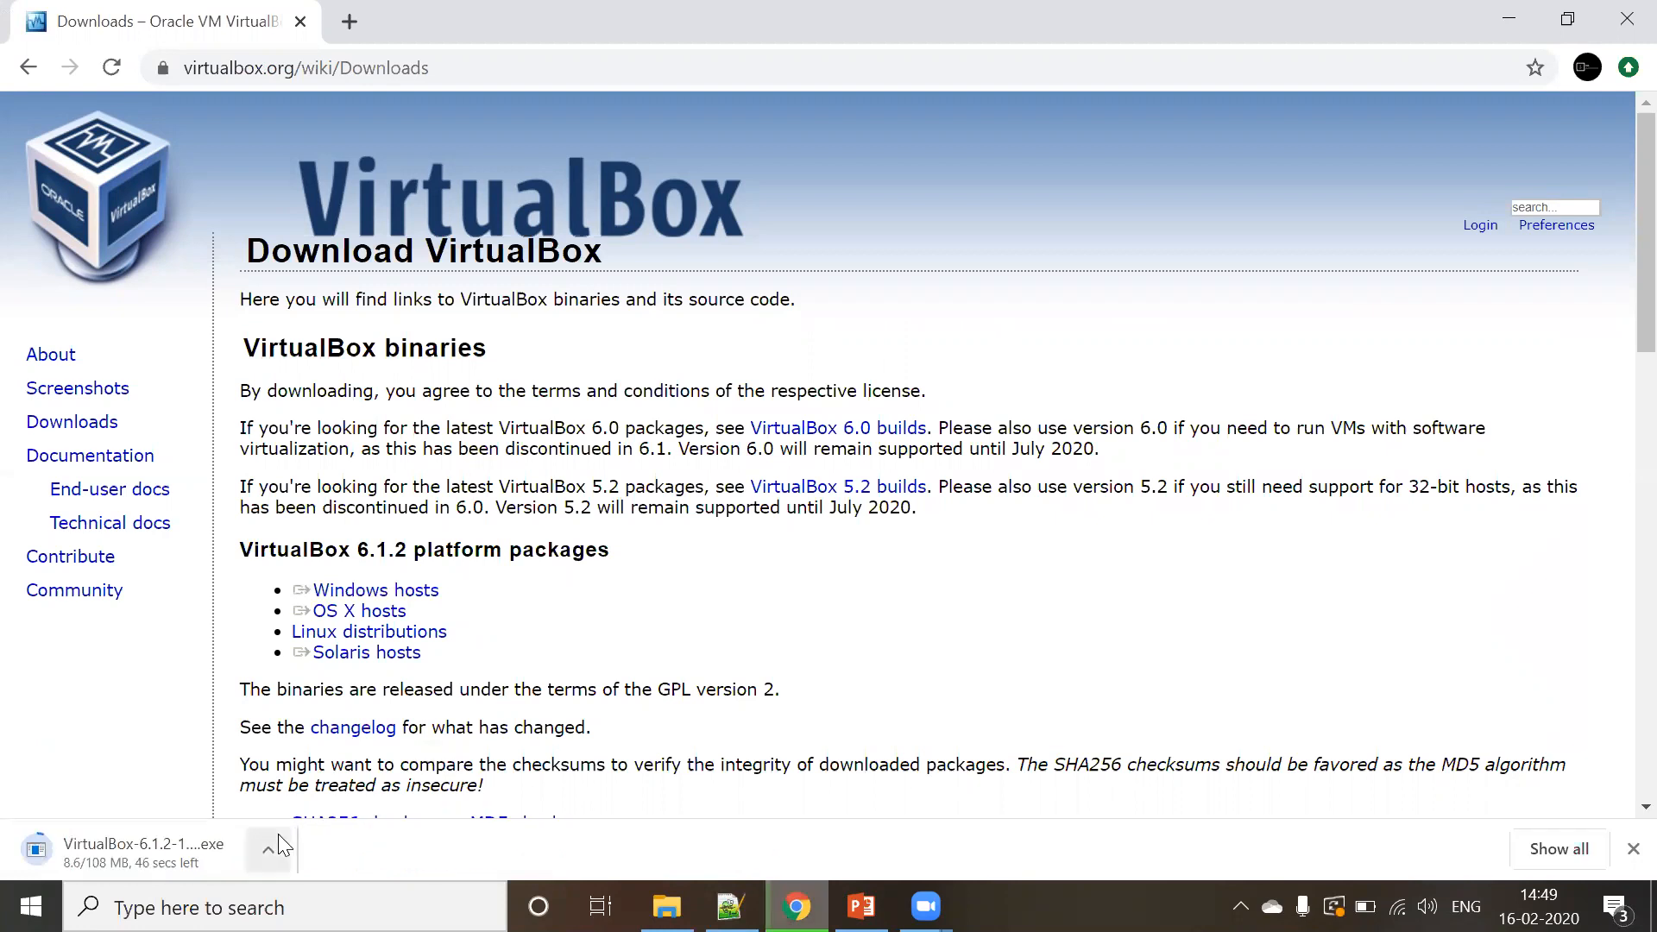
click(272, 842)
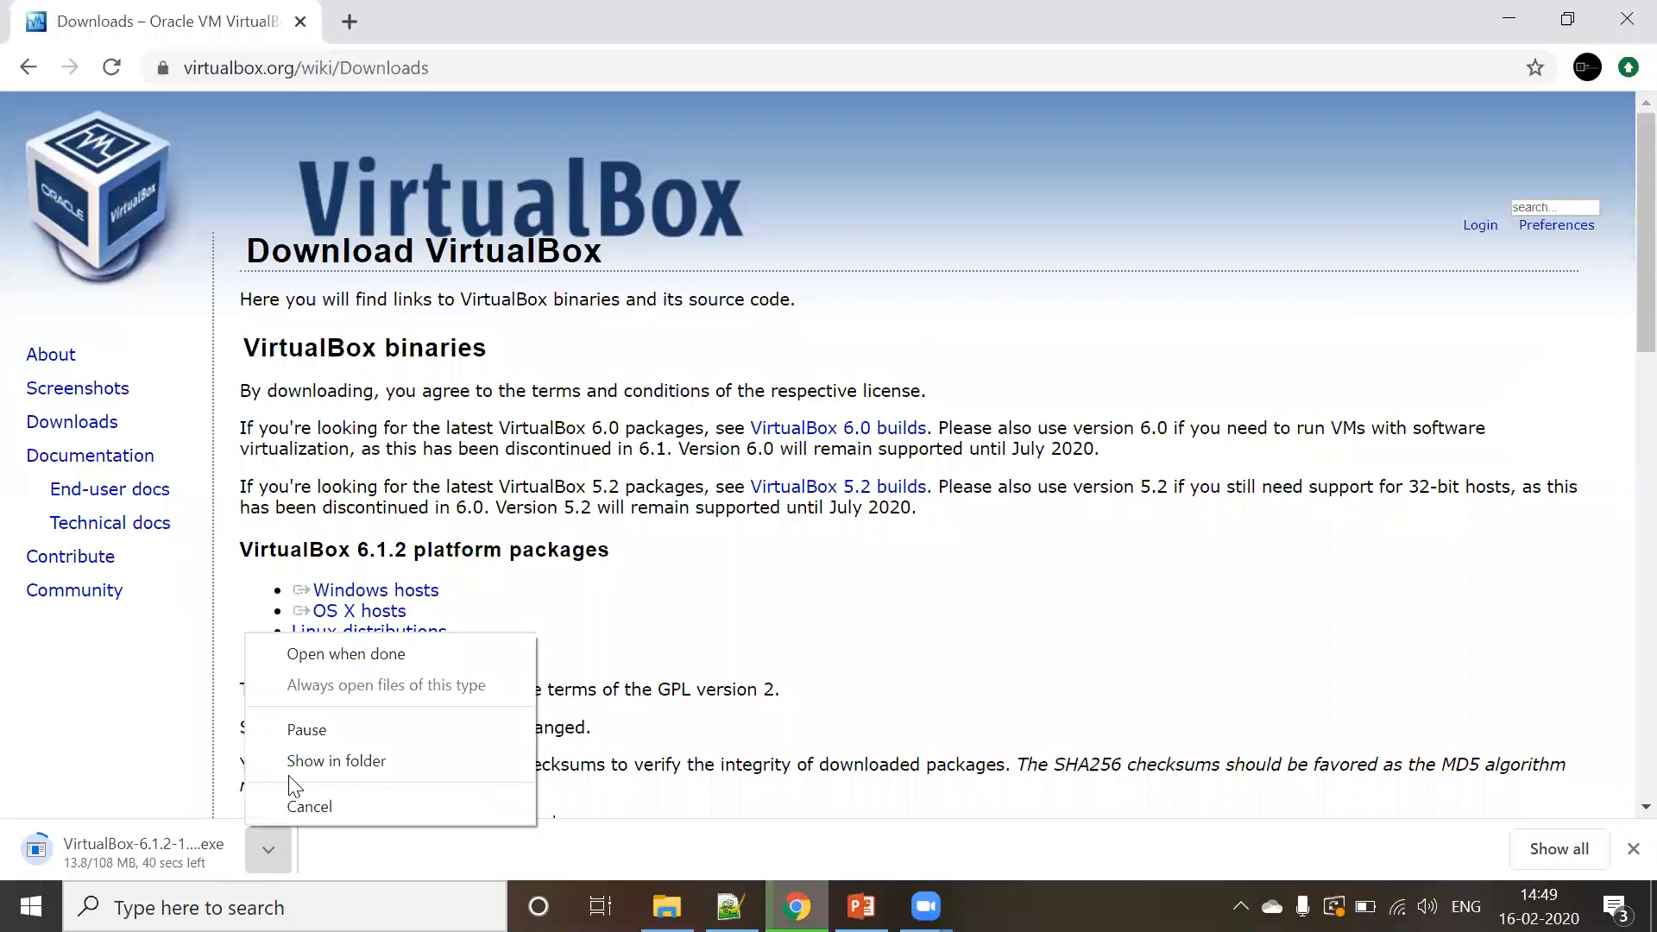
click(317, 728)
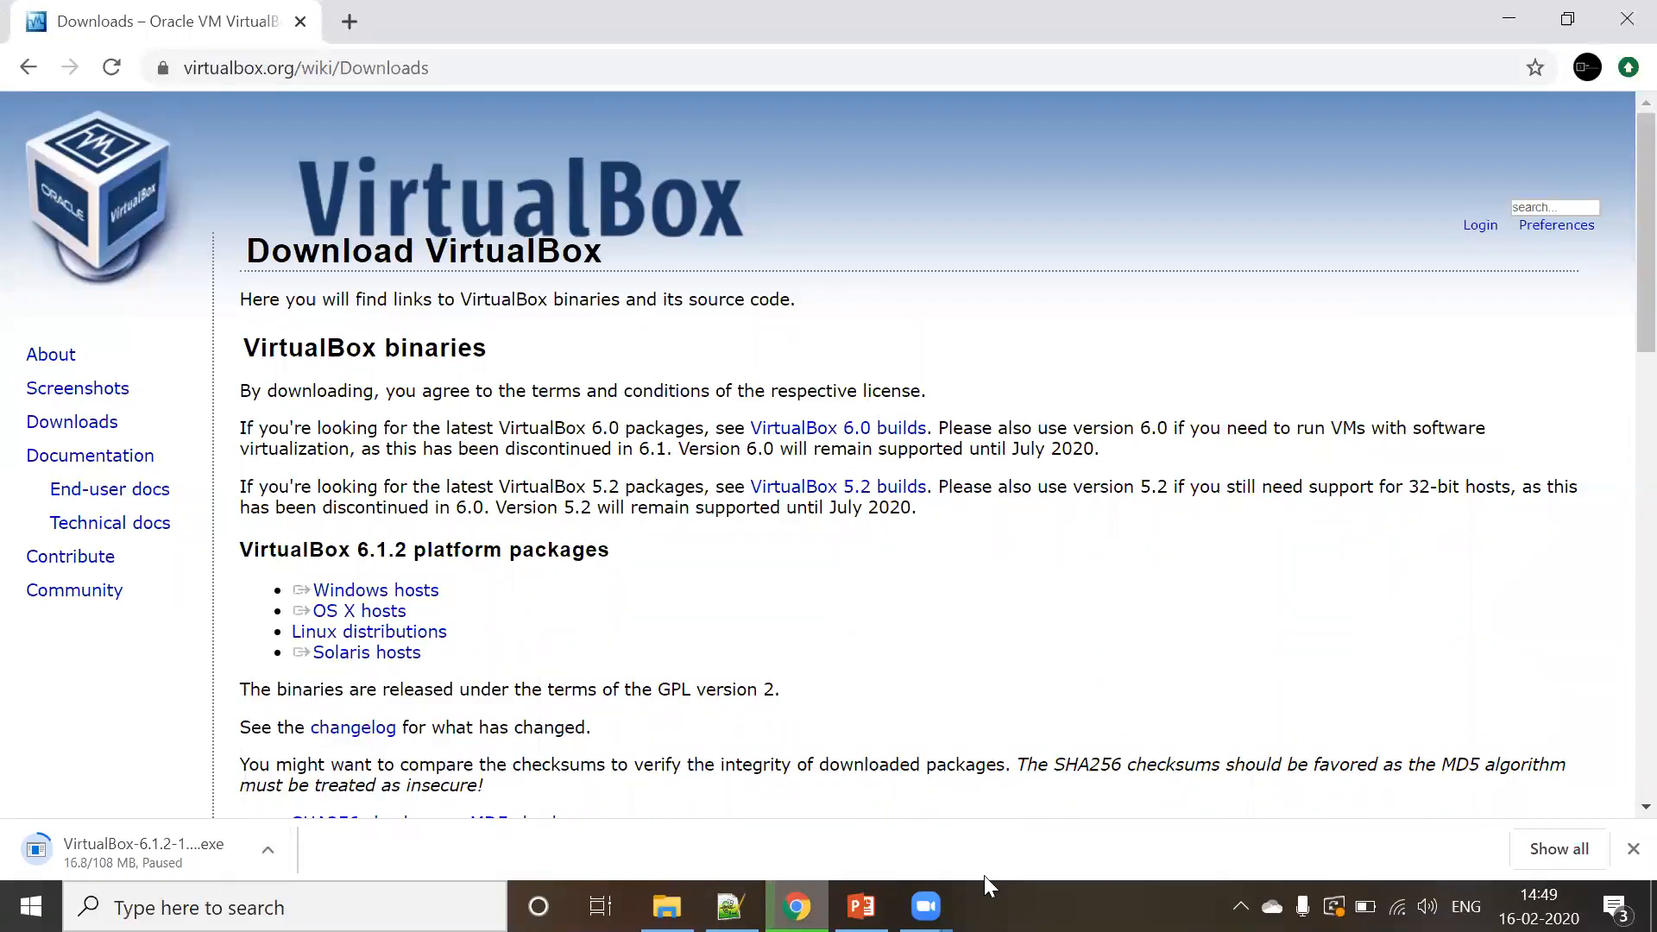
- Copy the Linux Mint download link from the notes and paste it into a new Chrome tab
click(730, 906)
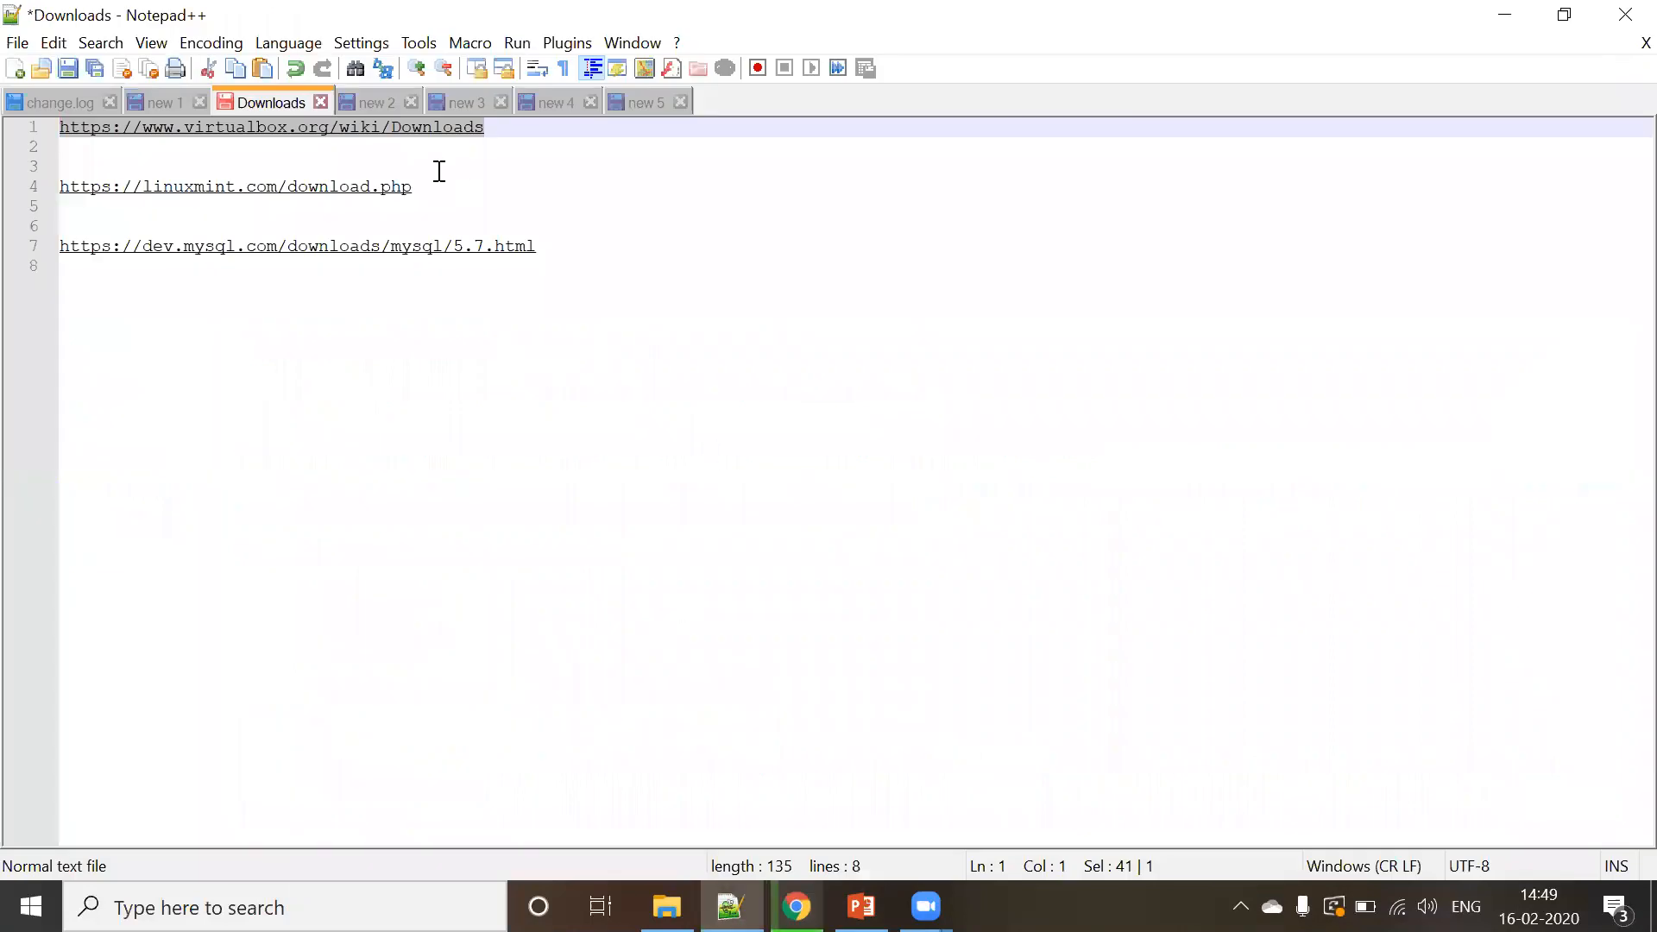
drag(432, 186, 33, 186)
key(ctrl+c)
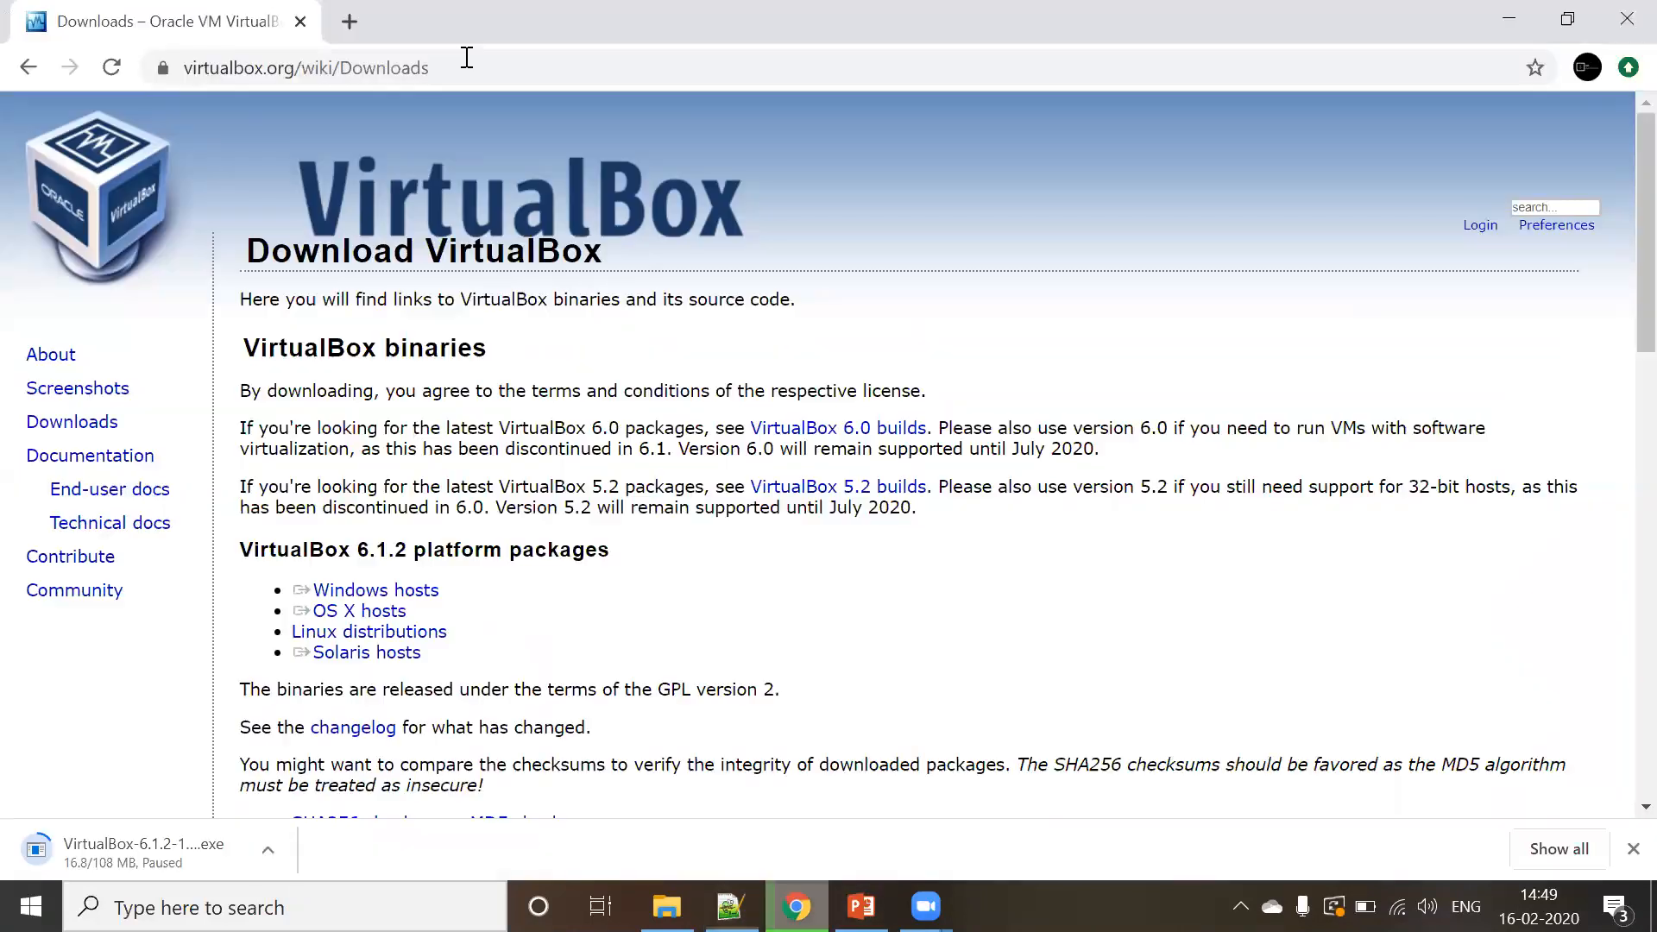
click(795, 906)
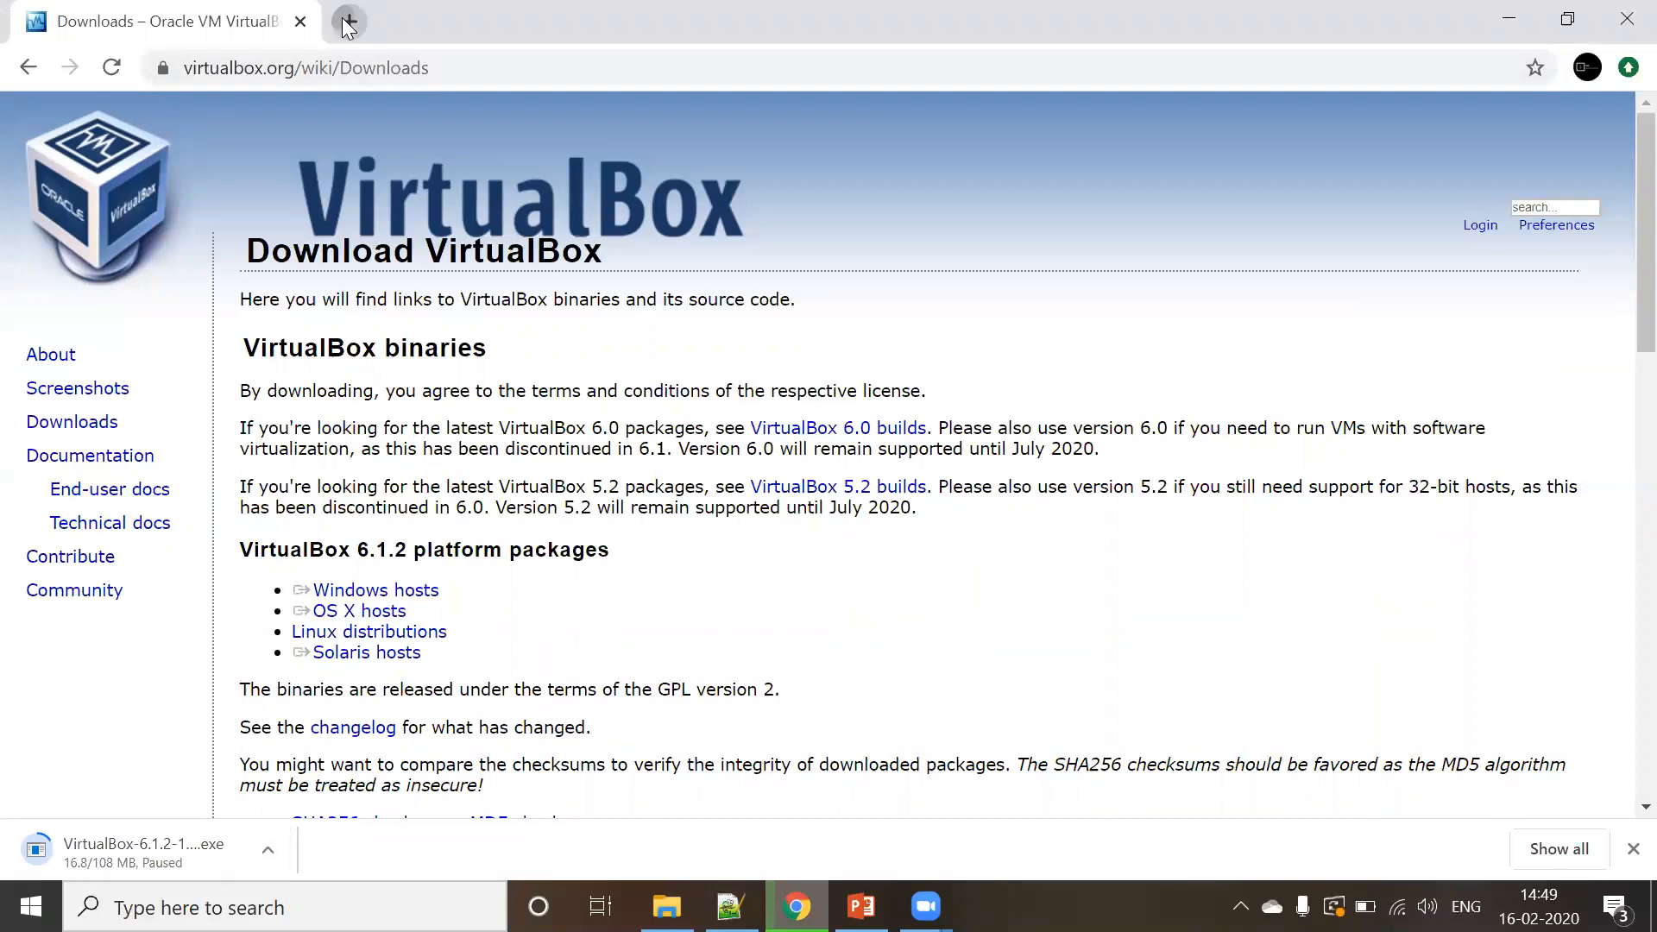
click(349, 21)
key(ctrl+v)
- Download the Linux Mint Cinnamon 64-bit ISO from the advancedhosters.com mirror, then pause it
key(Return)
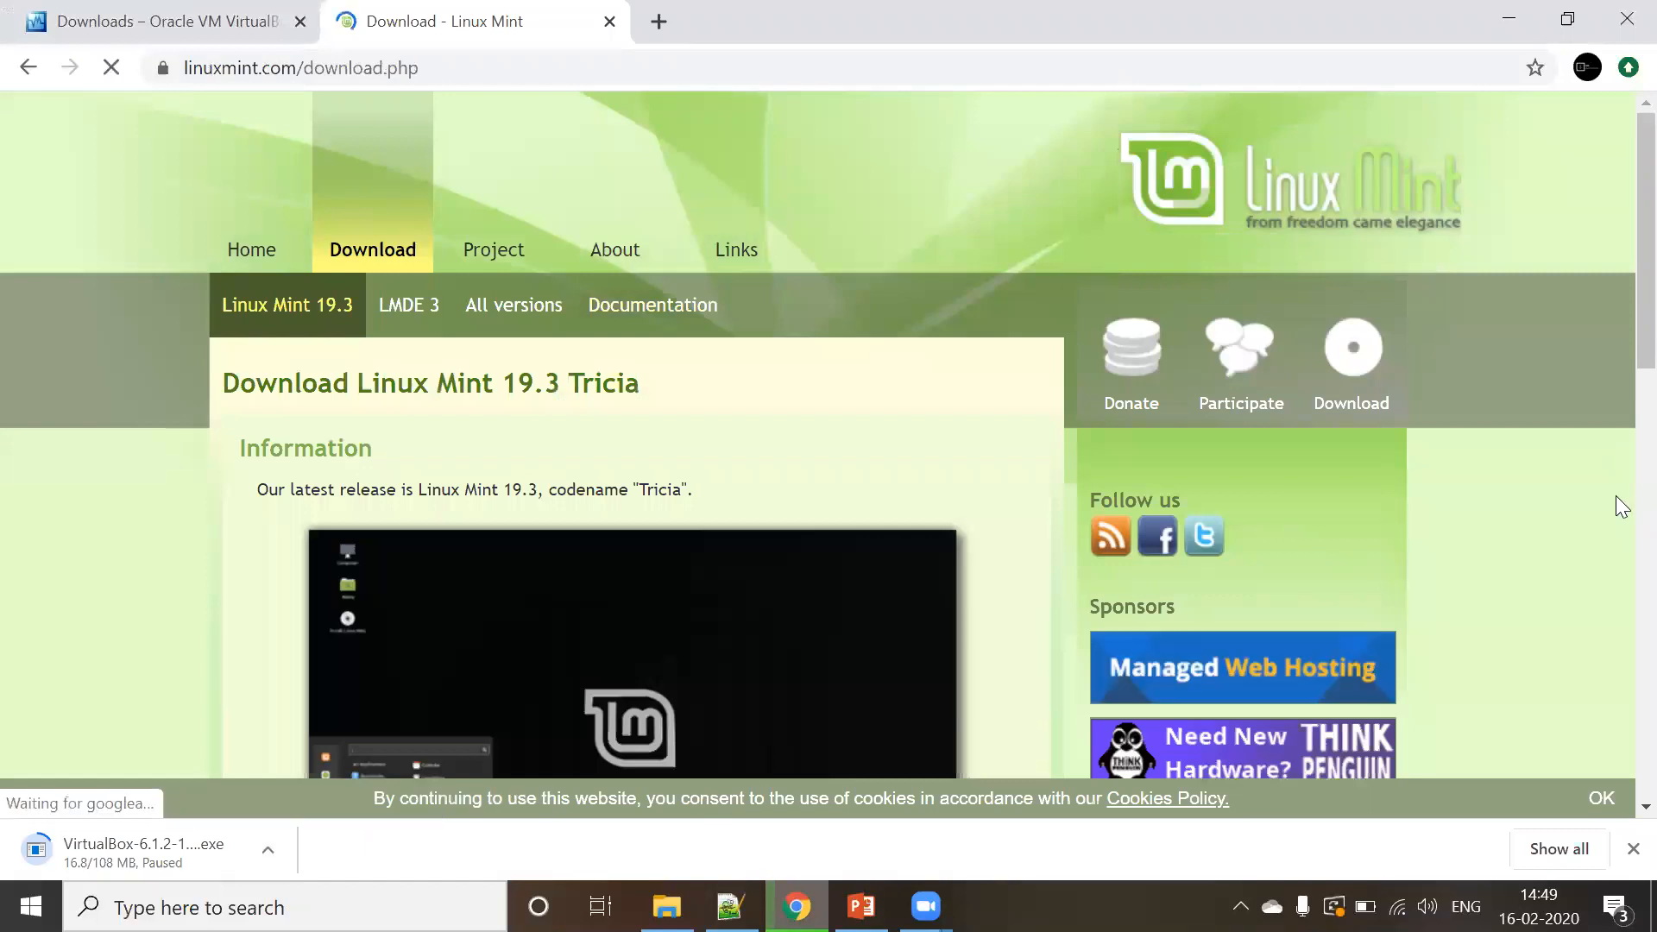
scroll(1616, 495, down, 5)
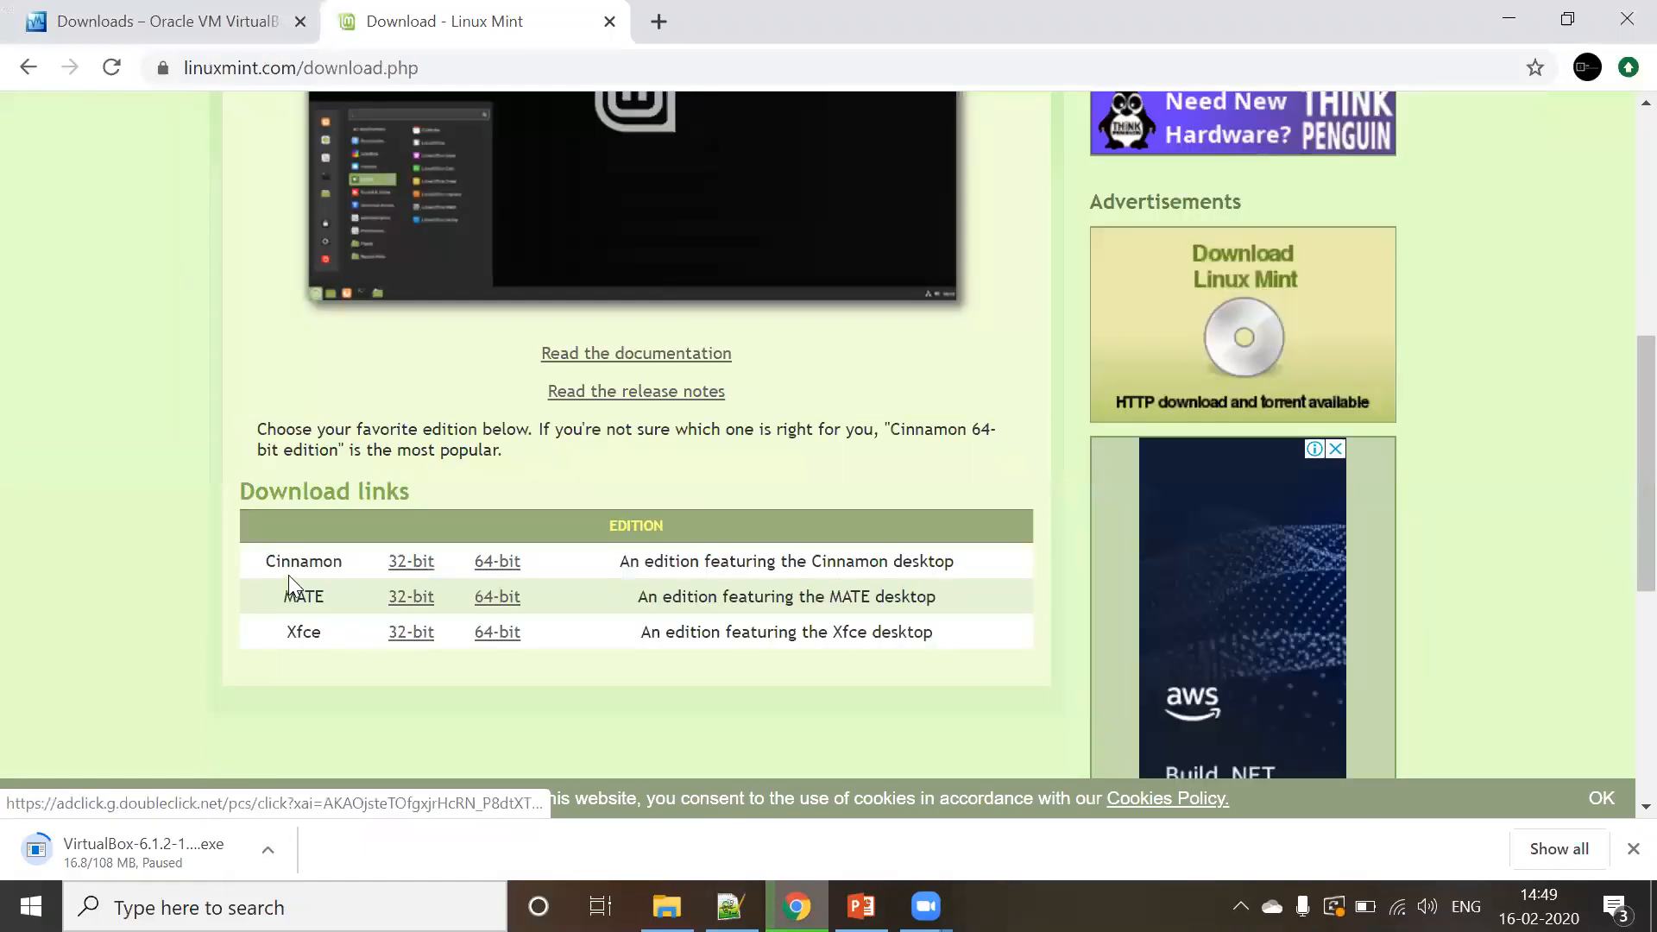
click(503, 570)
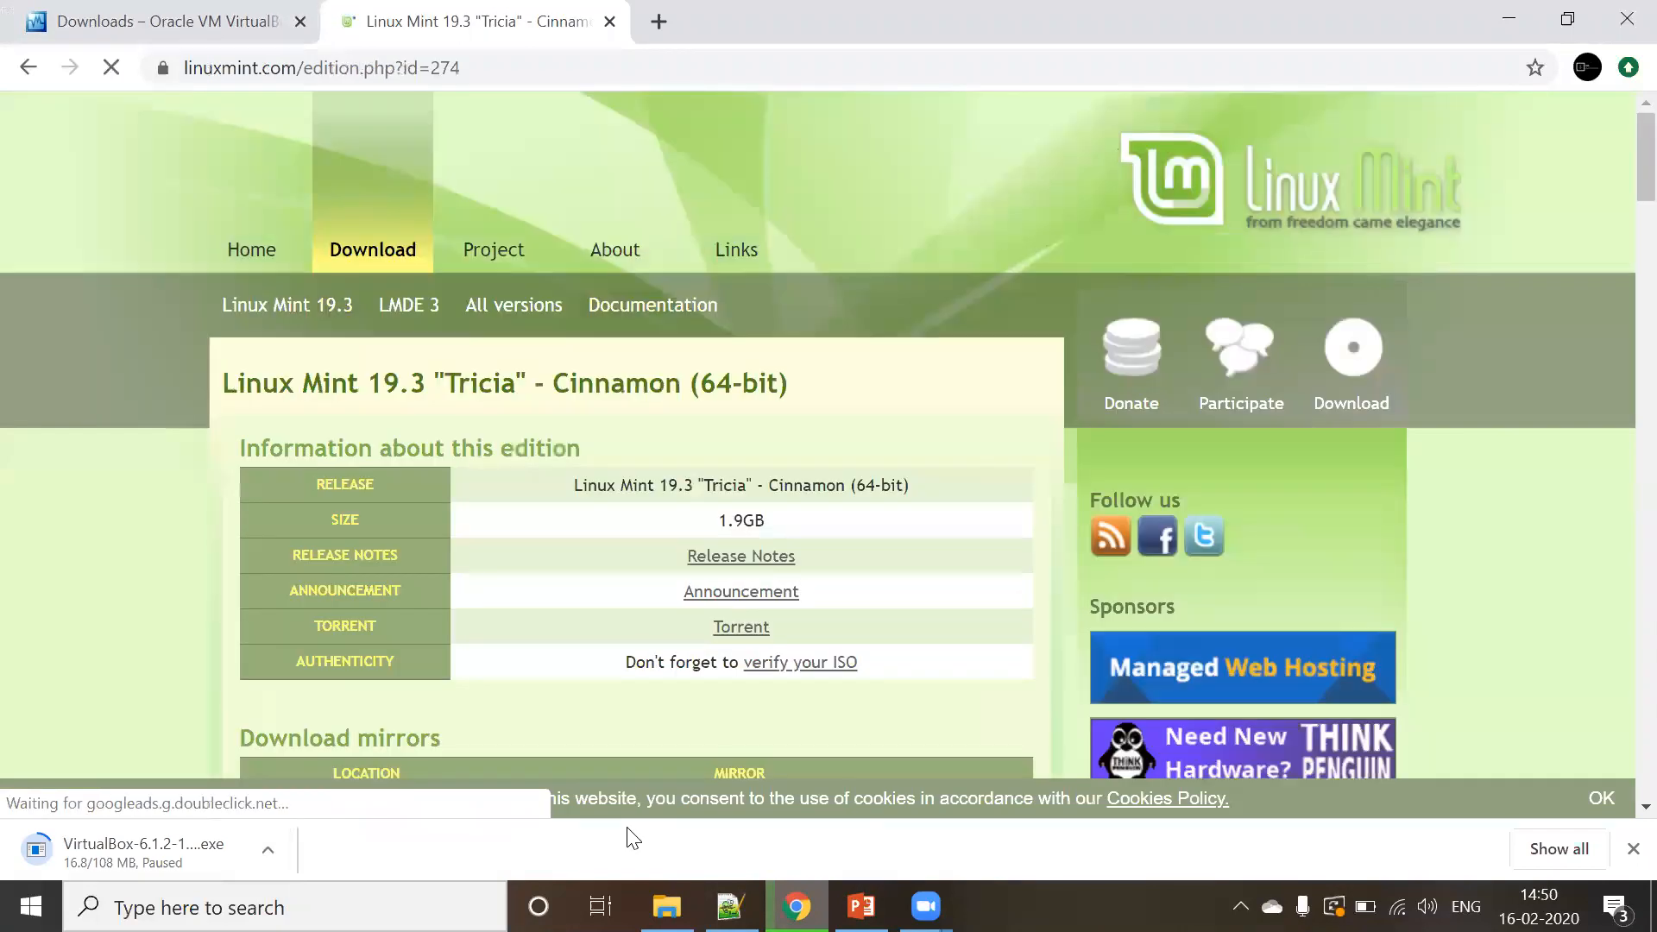
scroll(1621, 565, down, 5)
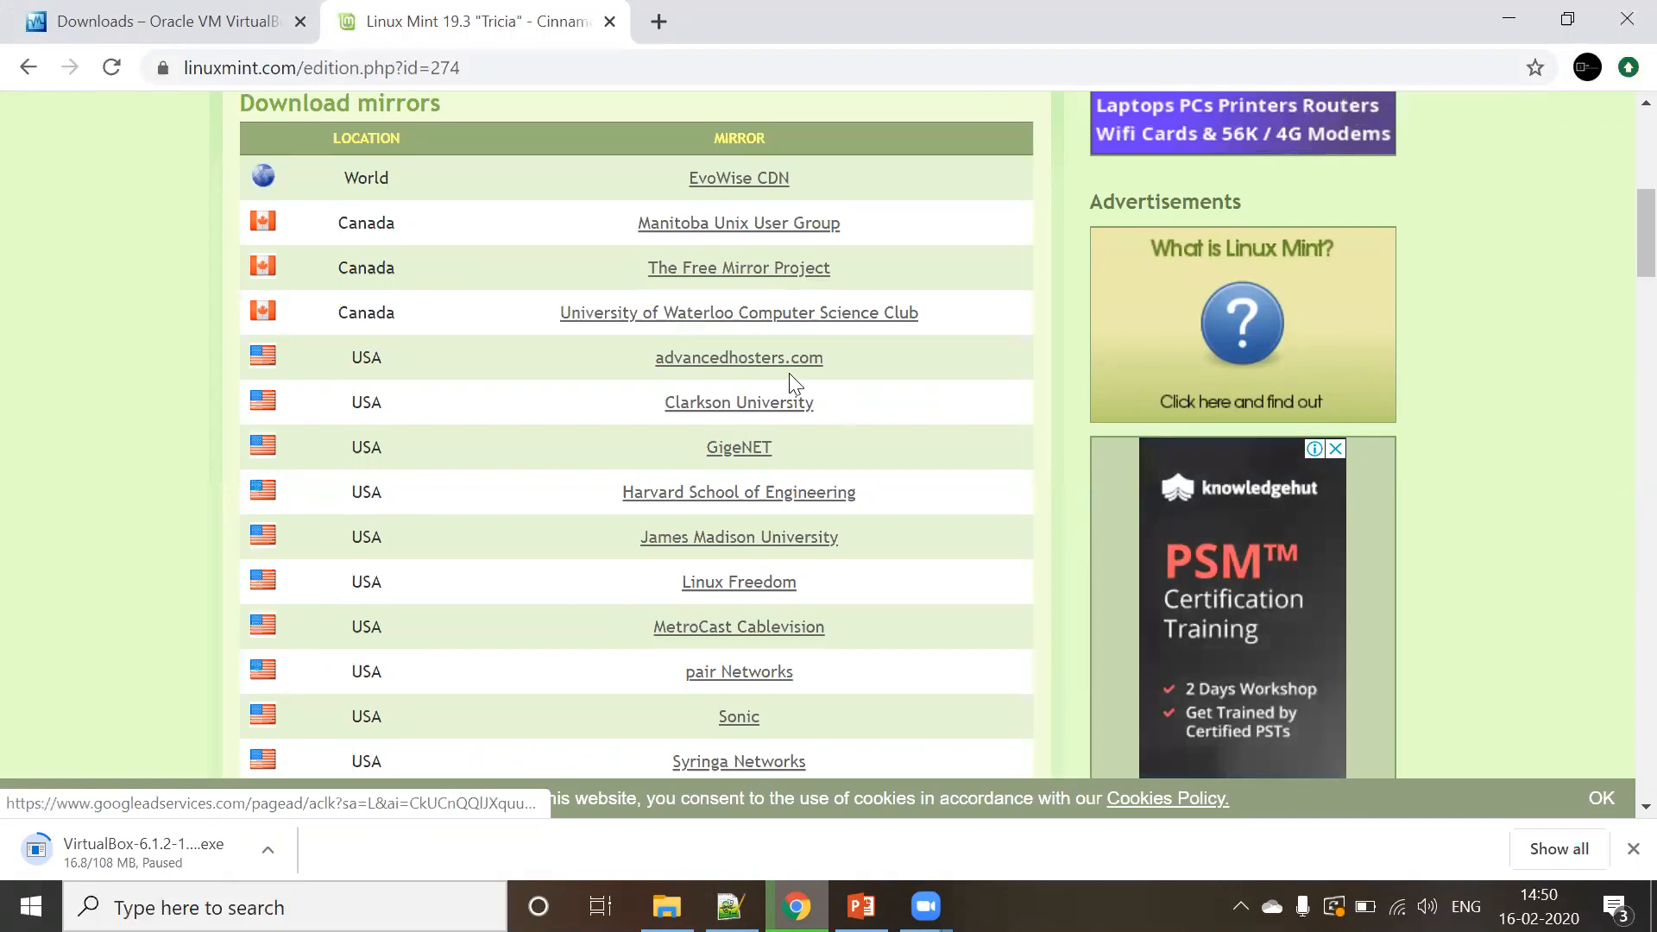
click(769, 363)
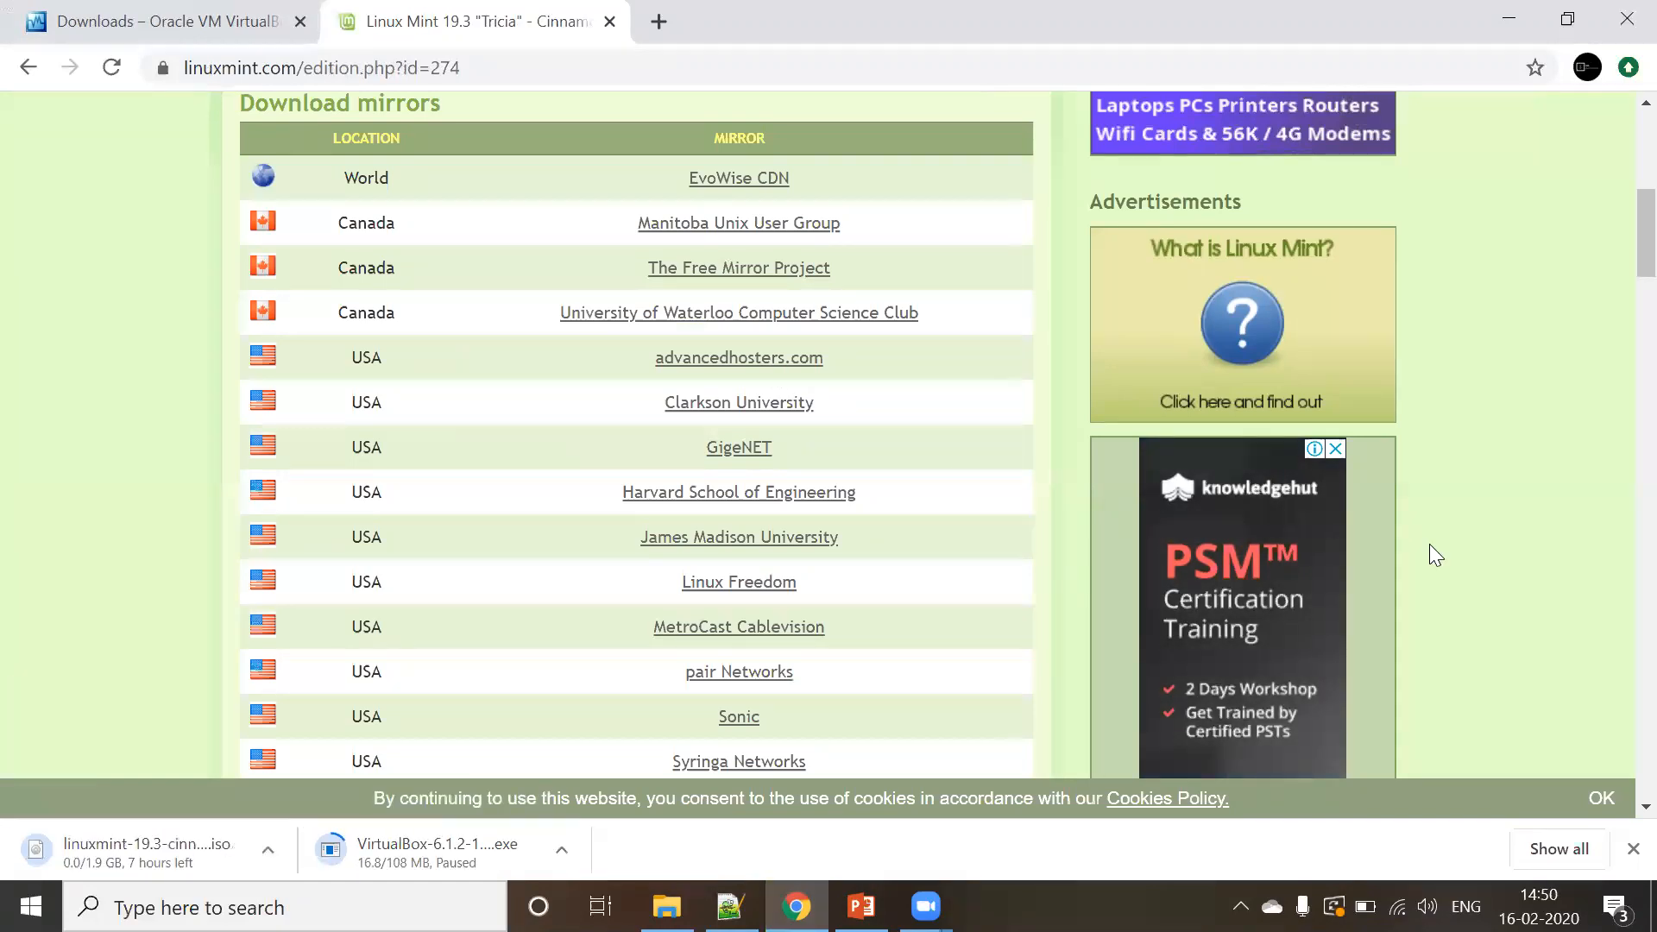
click(263, 838)
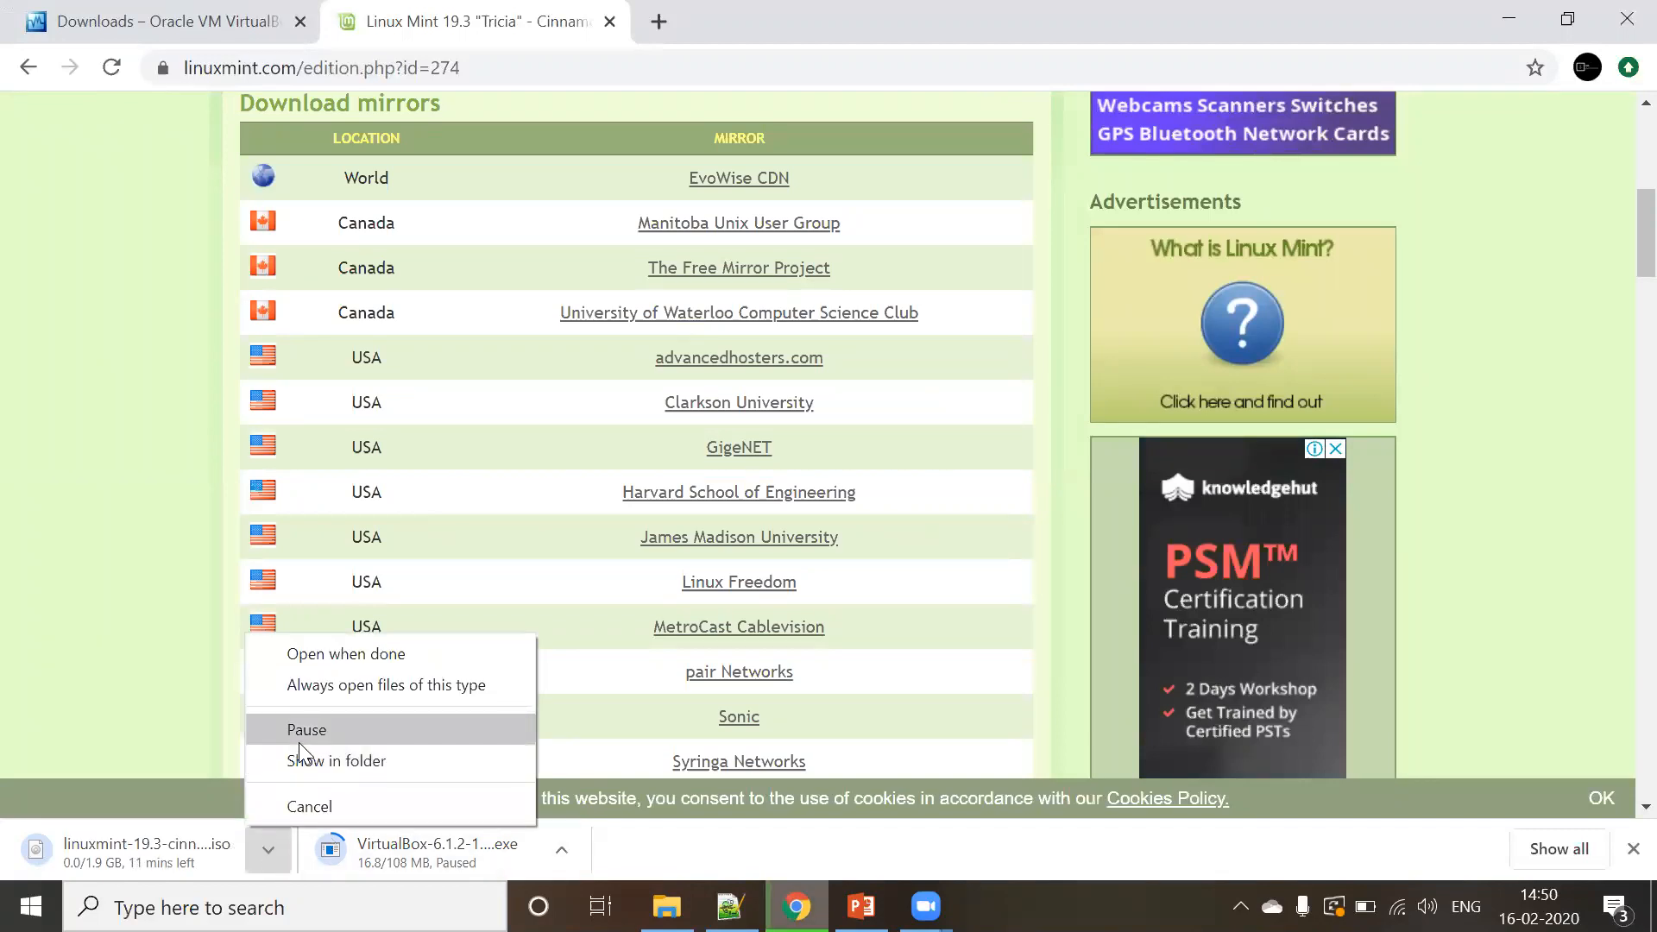
click(299, 732)
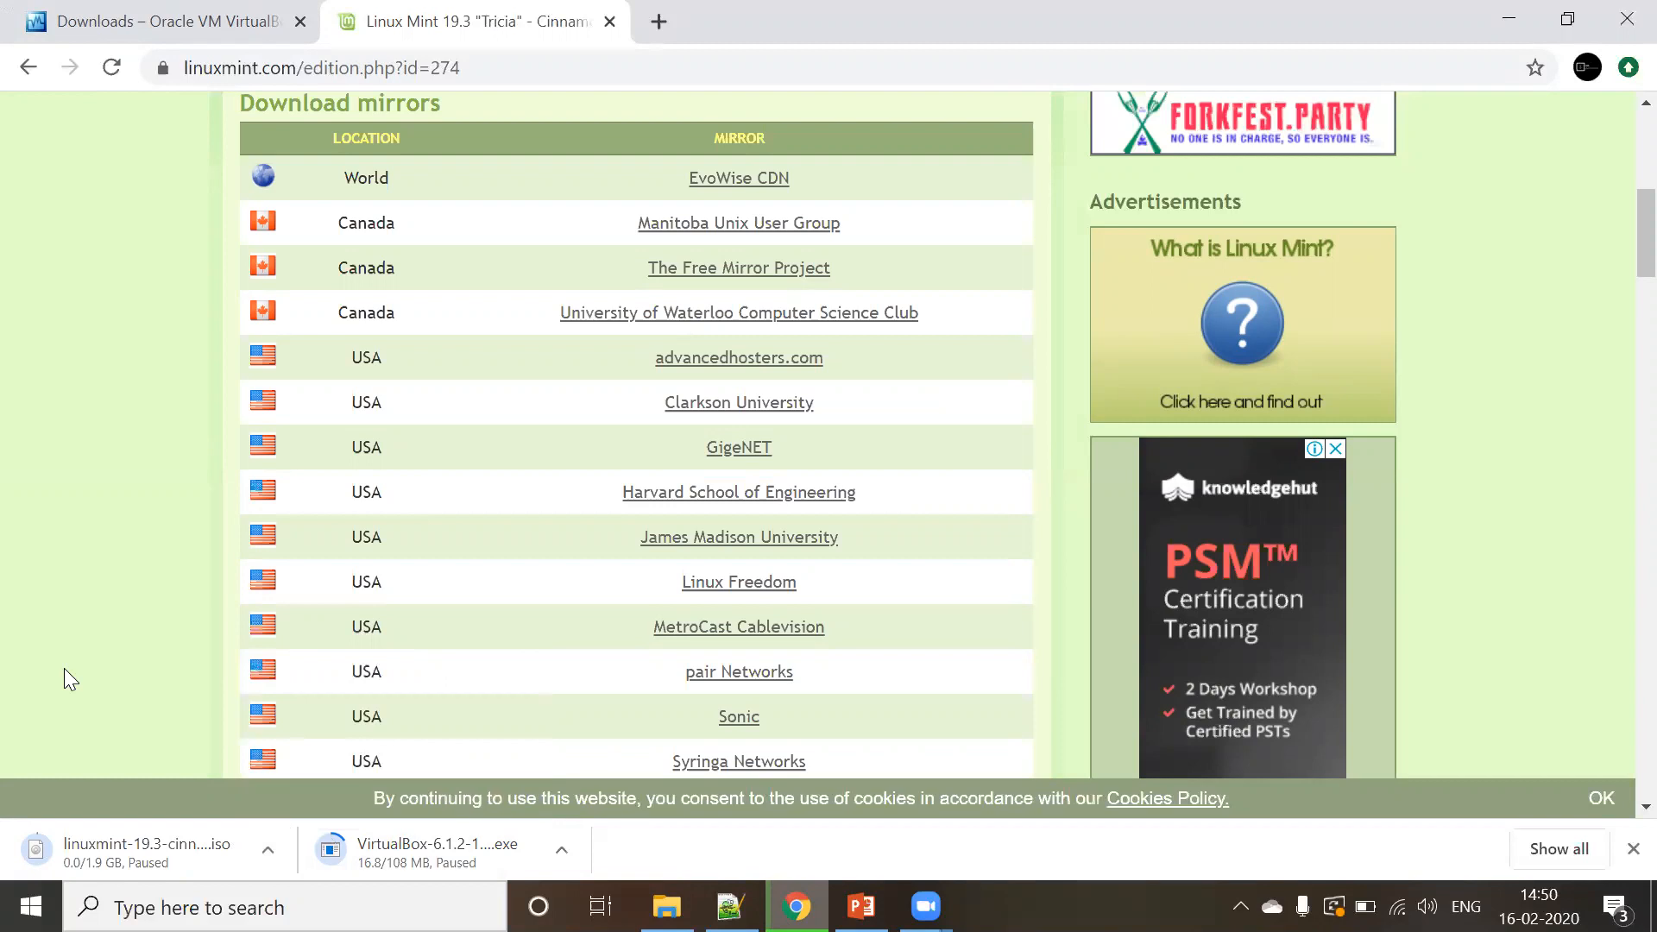
click(666, 906)
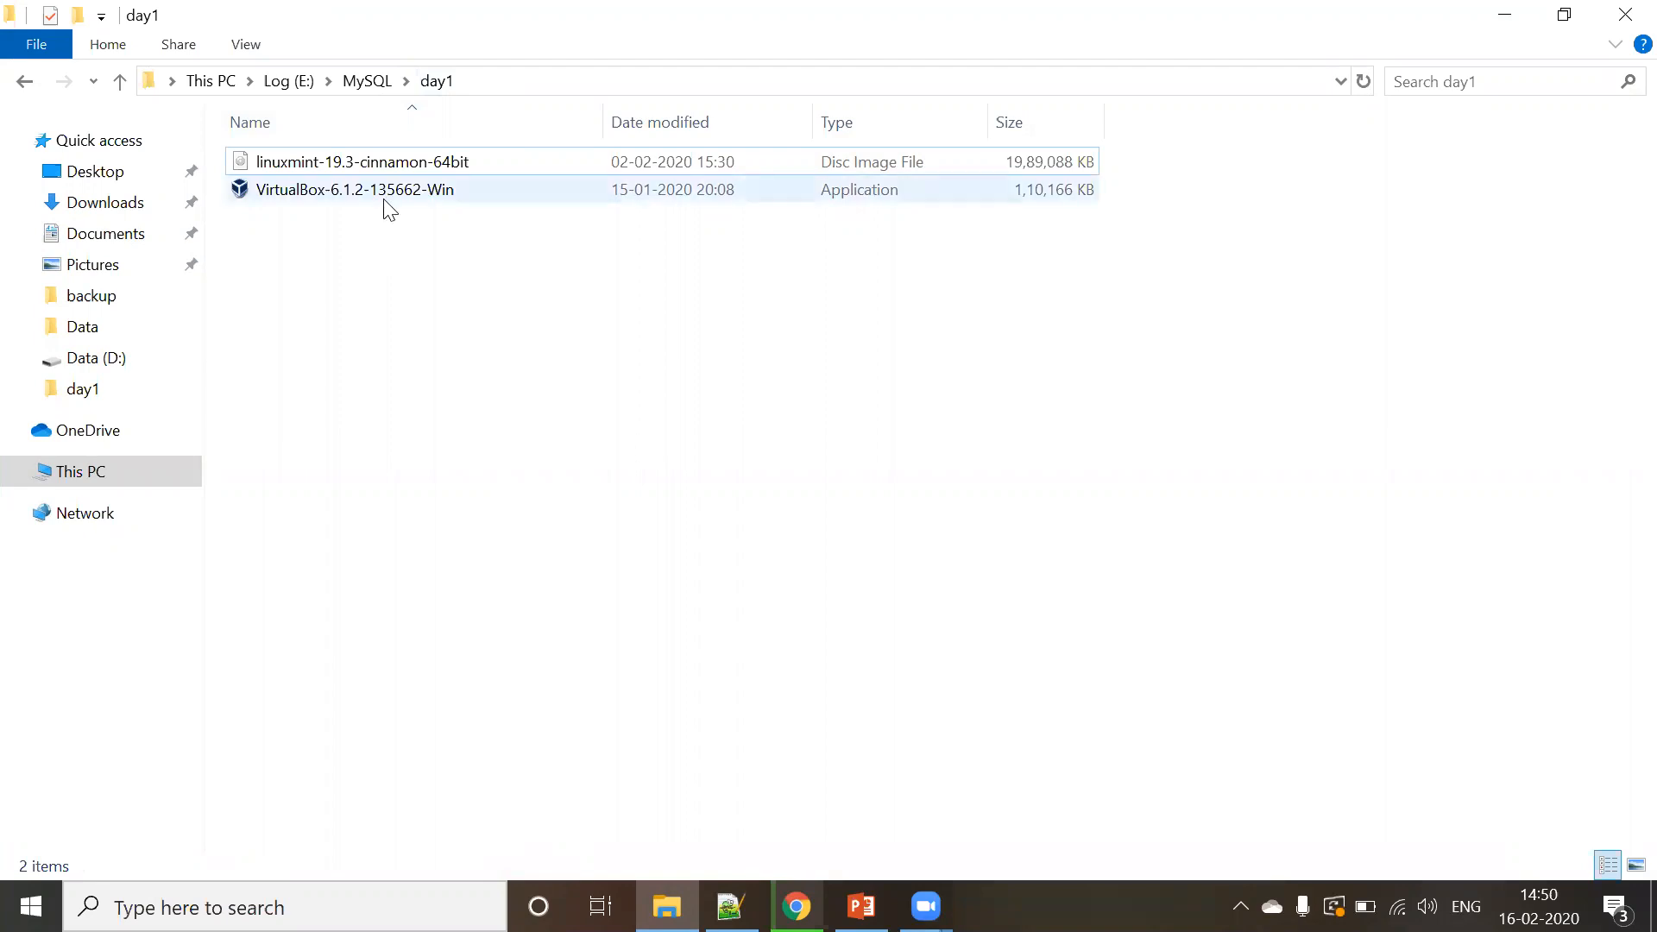
- Launch the VirtualBox 6.1.2 installer from day1, then cancel setup and close the interrupted wizard
mouse_move(388, 207)
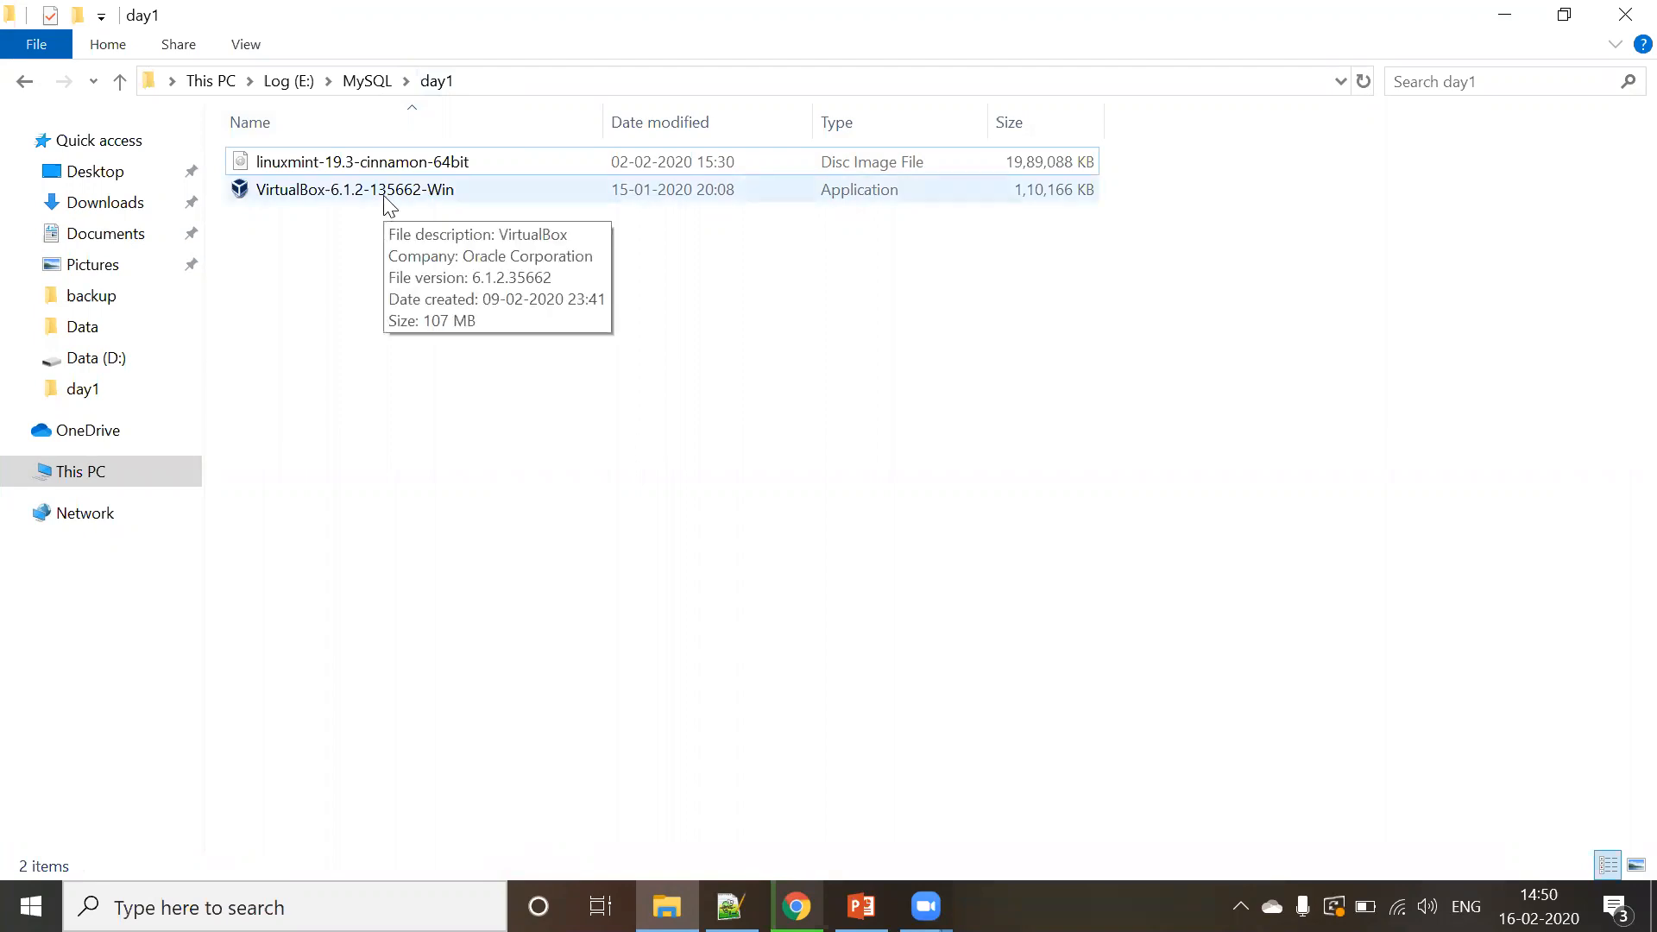
double_click(385, 202)
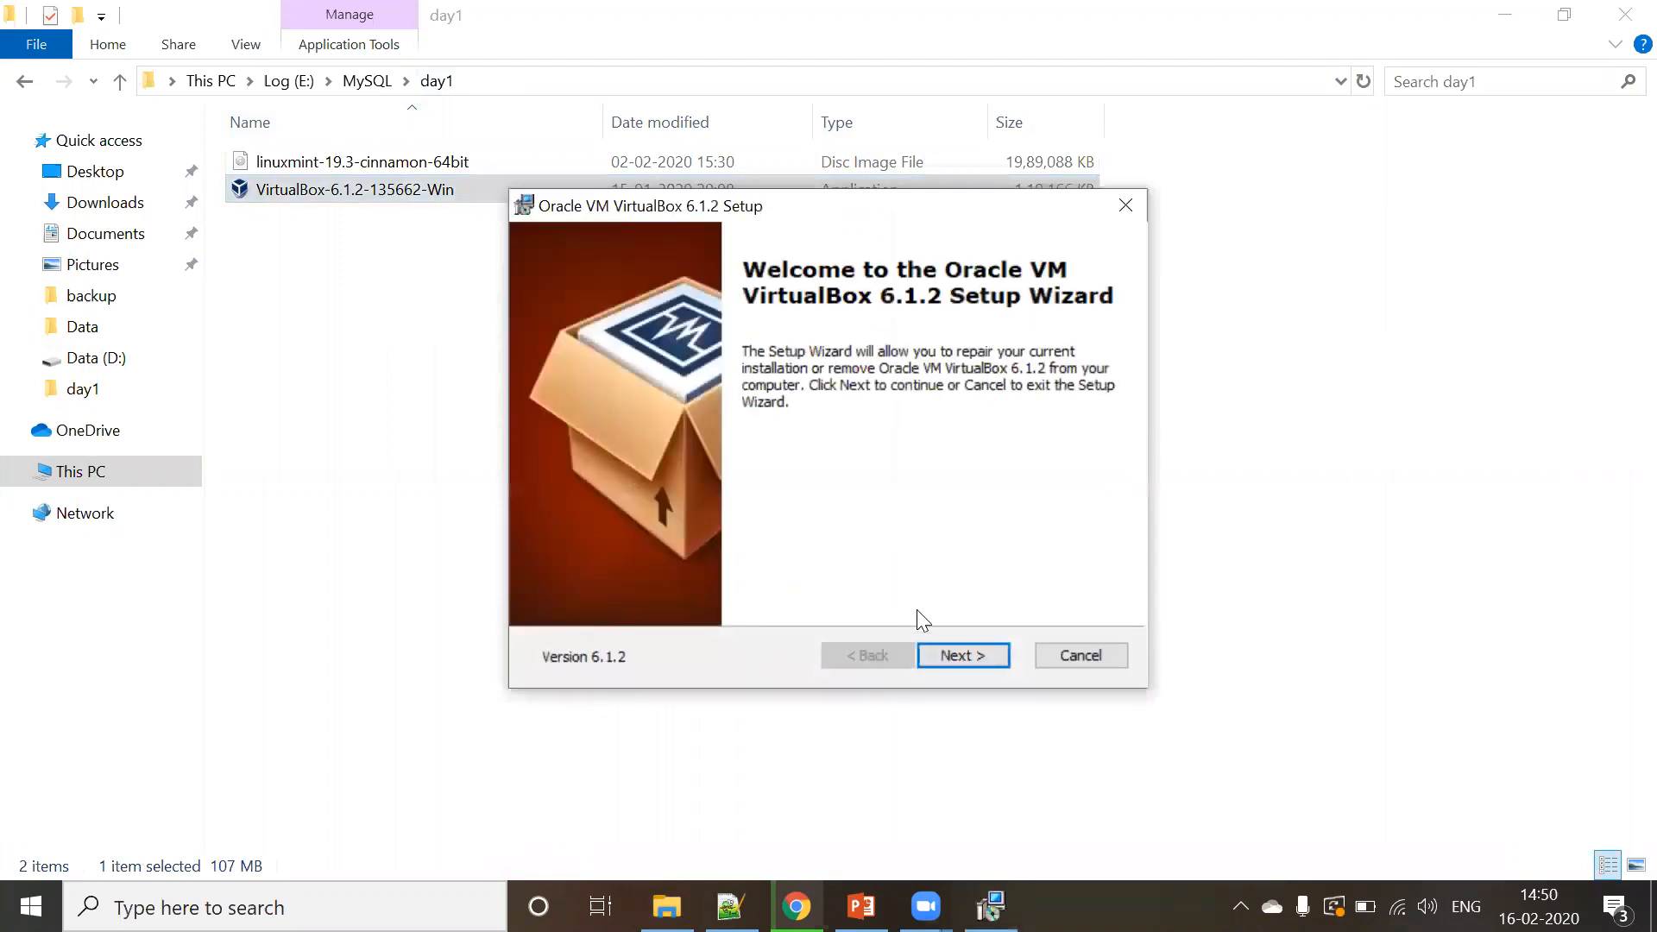
click(954, 649)
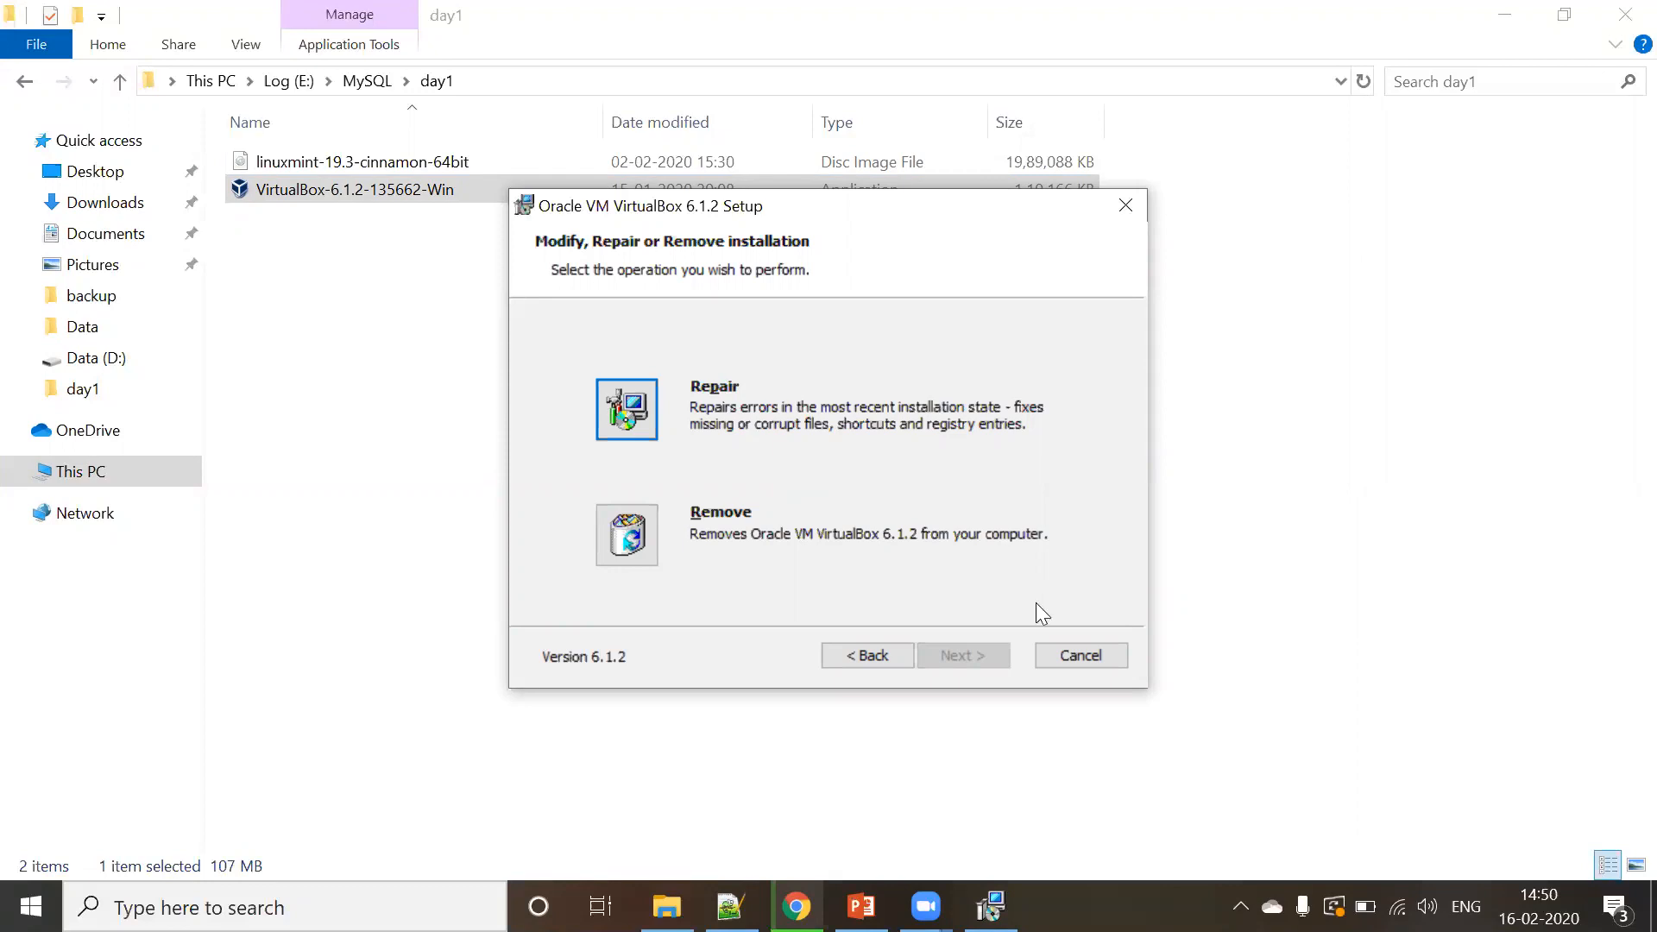
click(1061, 658)
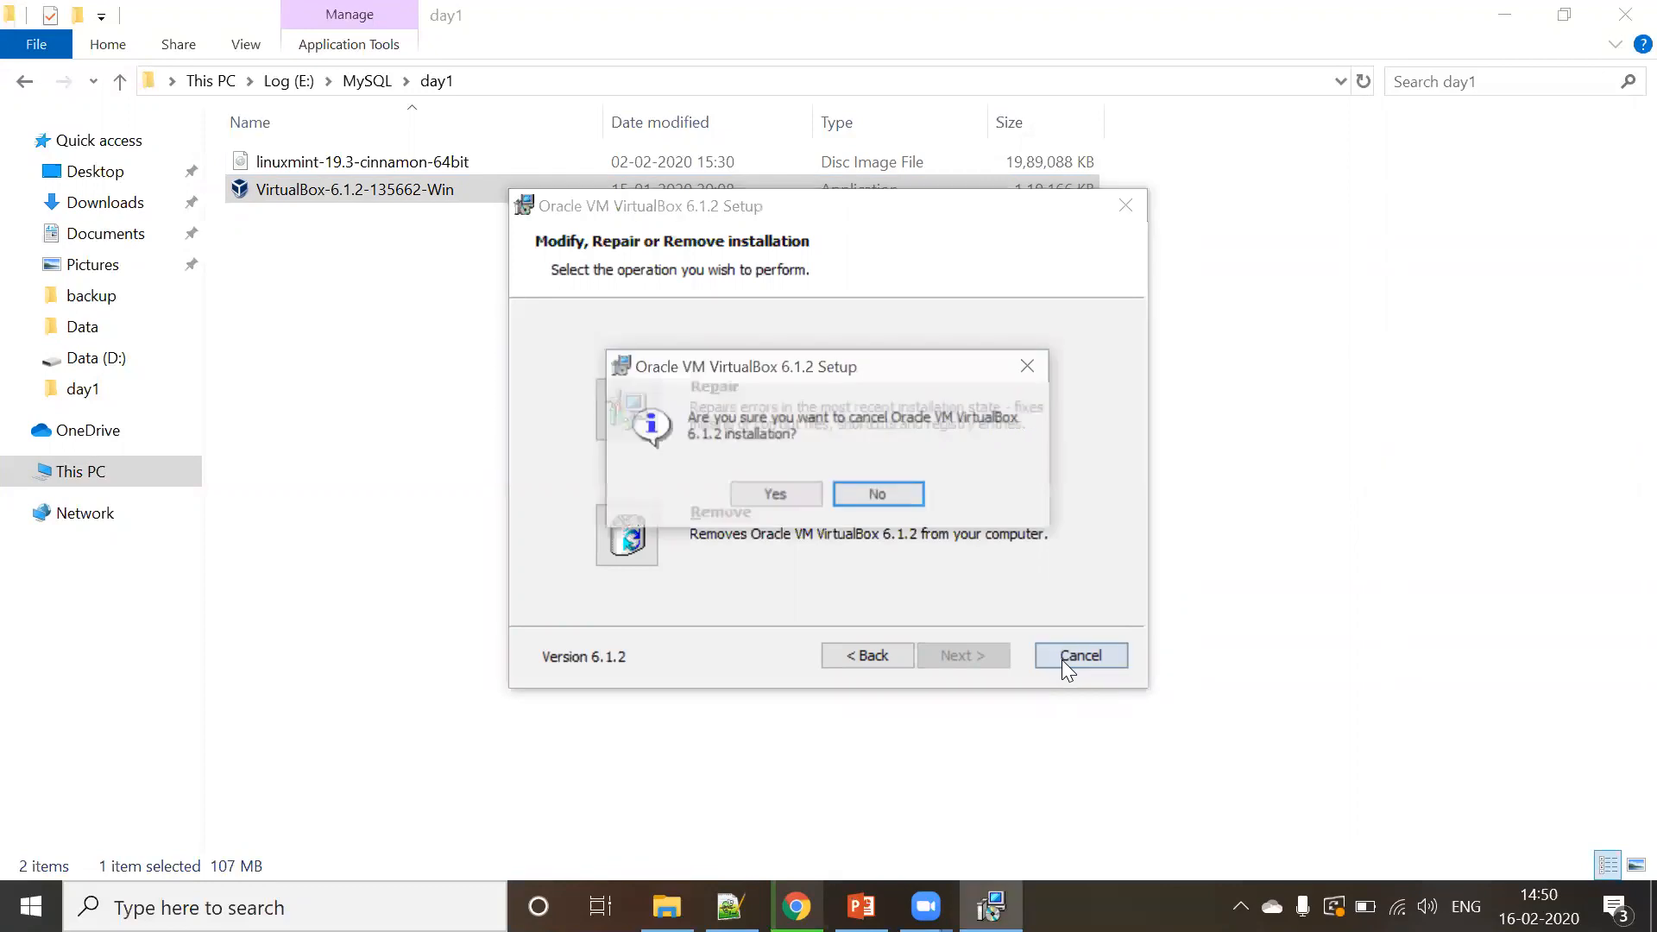
click(780, 500)
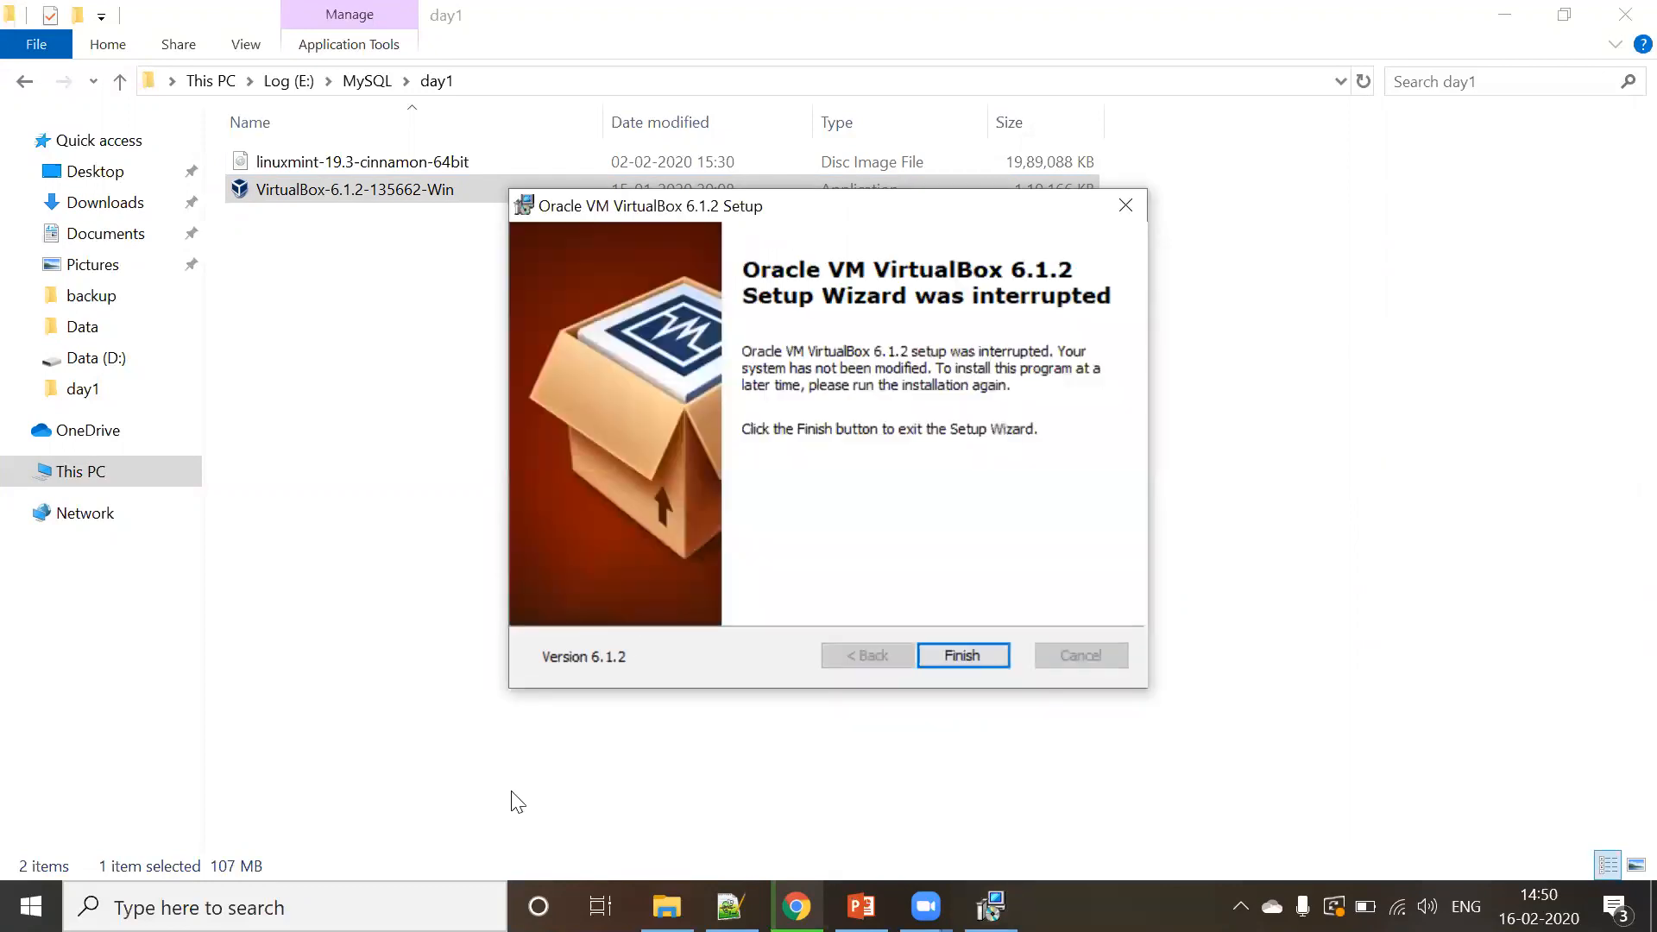
click(962, 656)
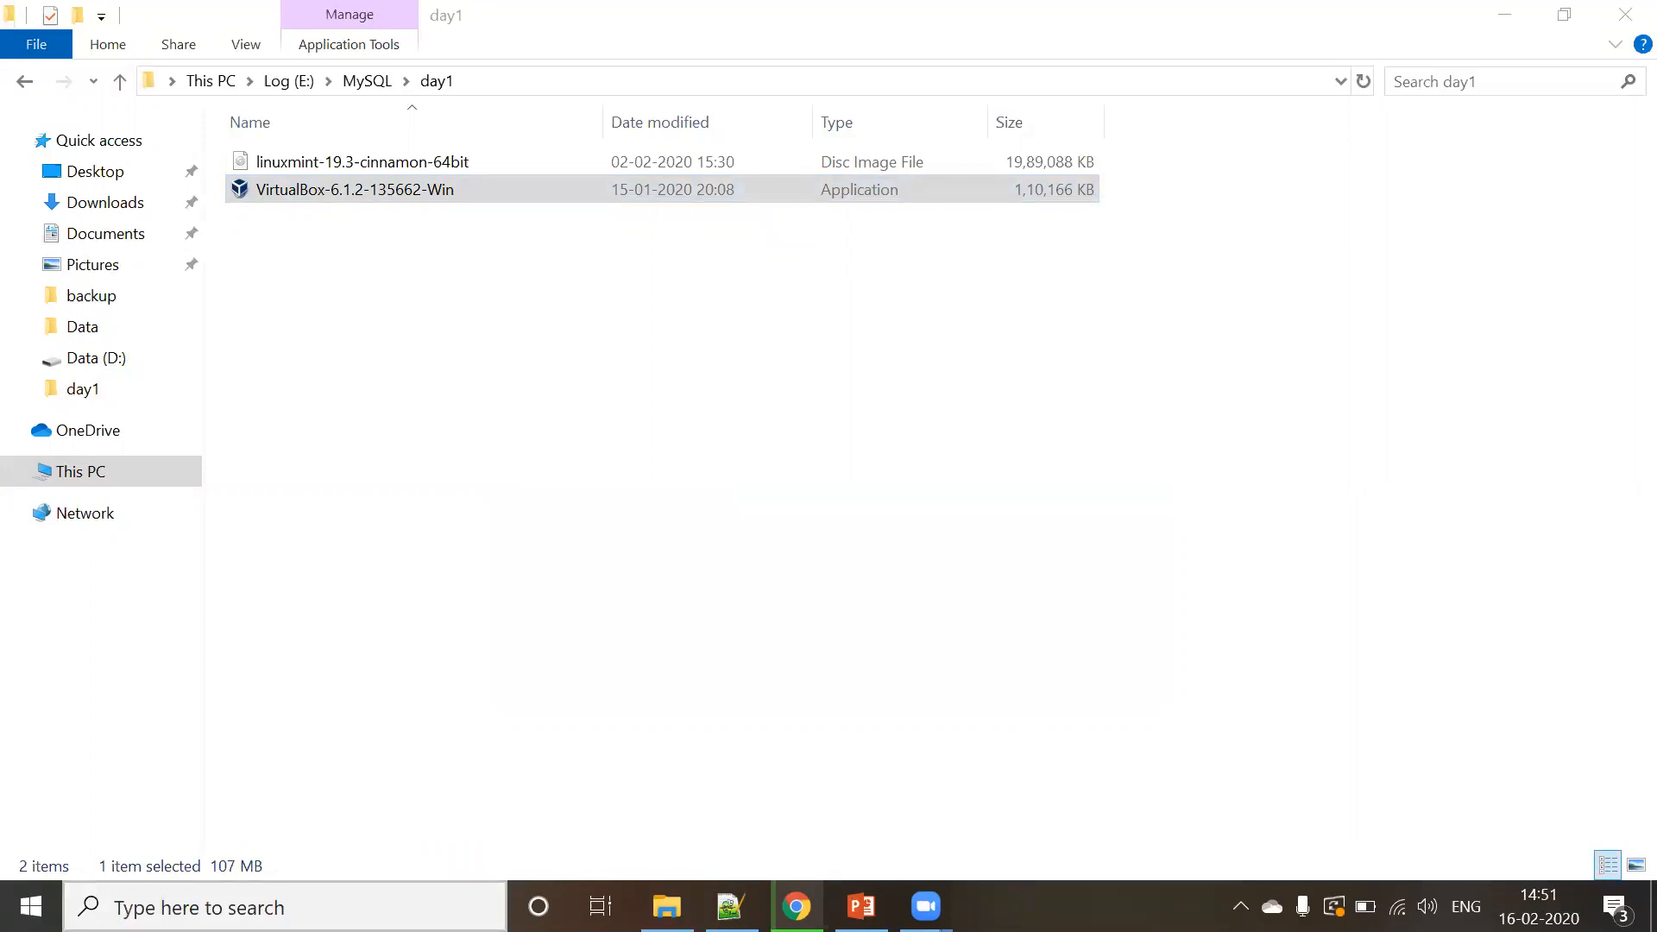
- Search for 'oracle' in Windows Search and launch Oracle VM VirtualBox
key(super)
text(oracle)
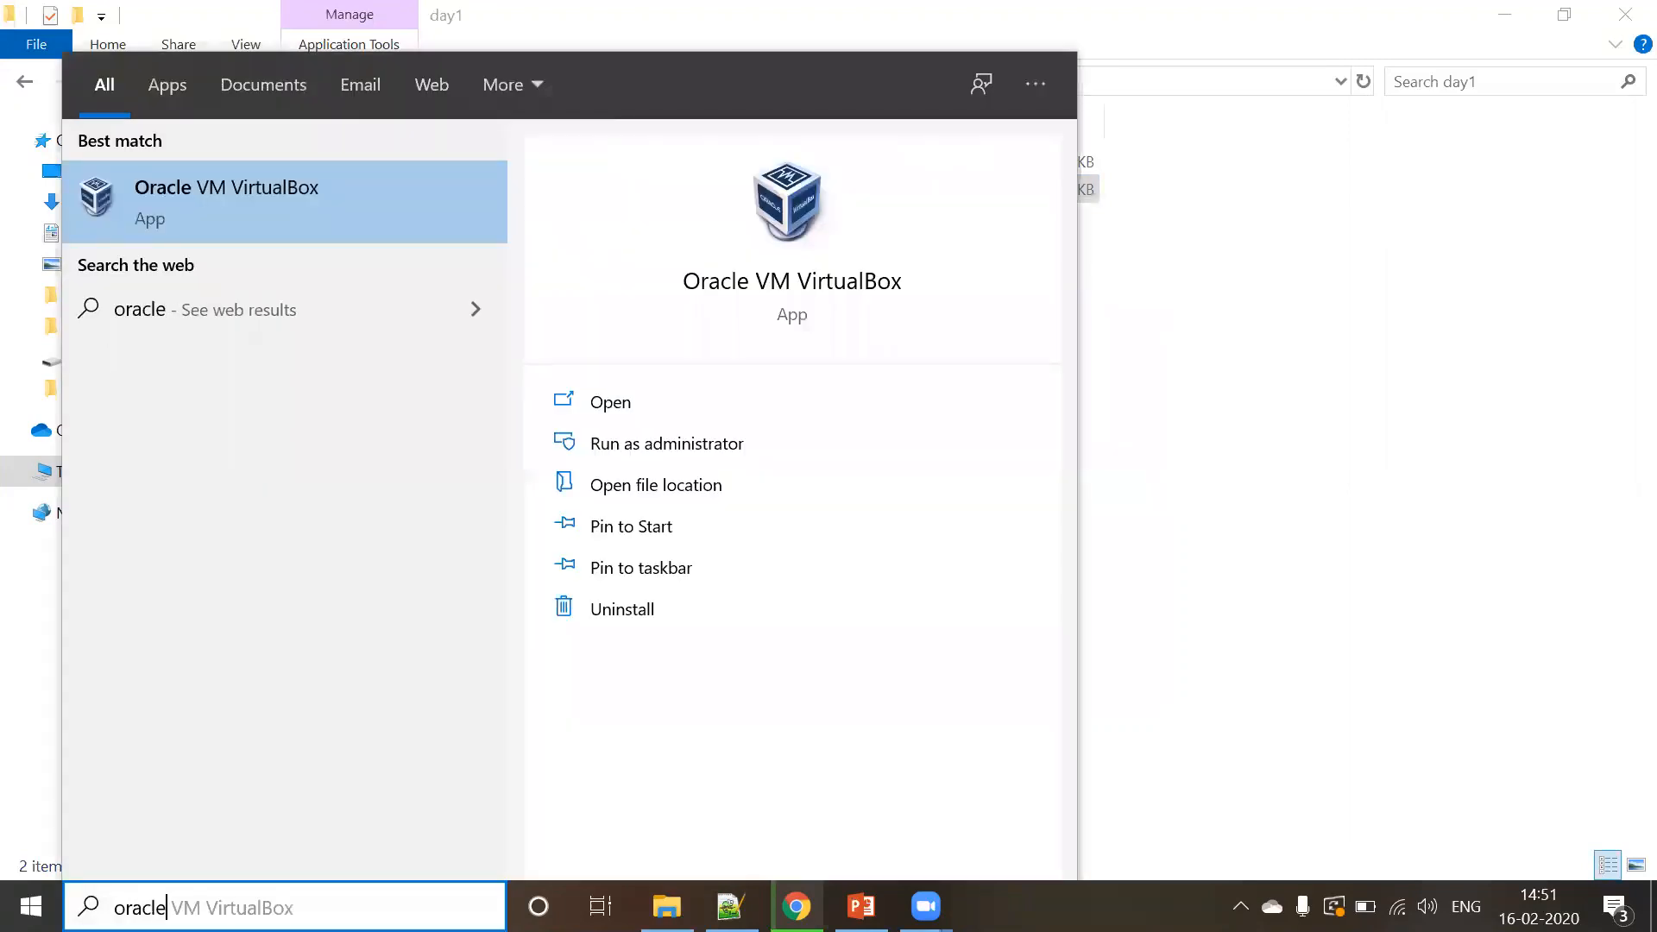
click(264, 181)
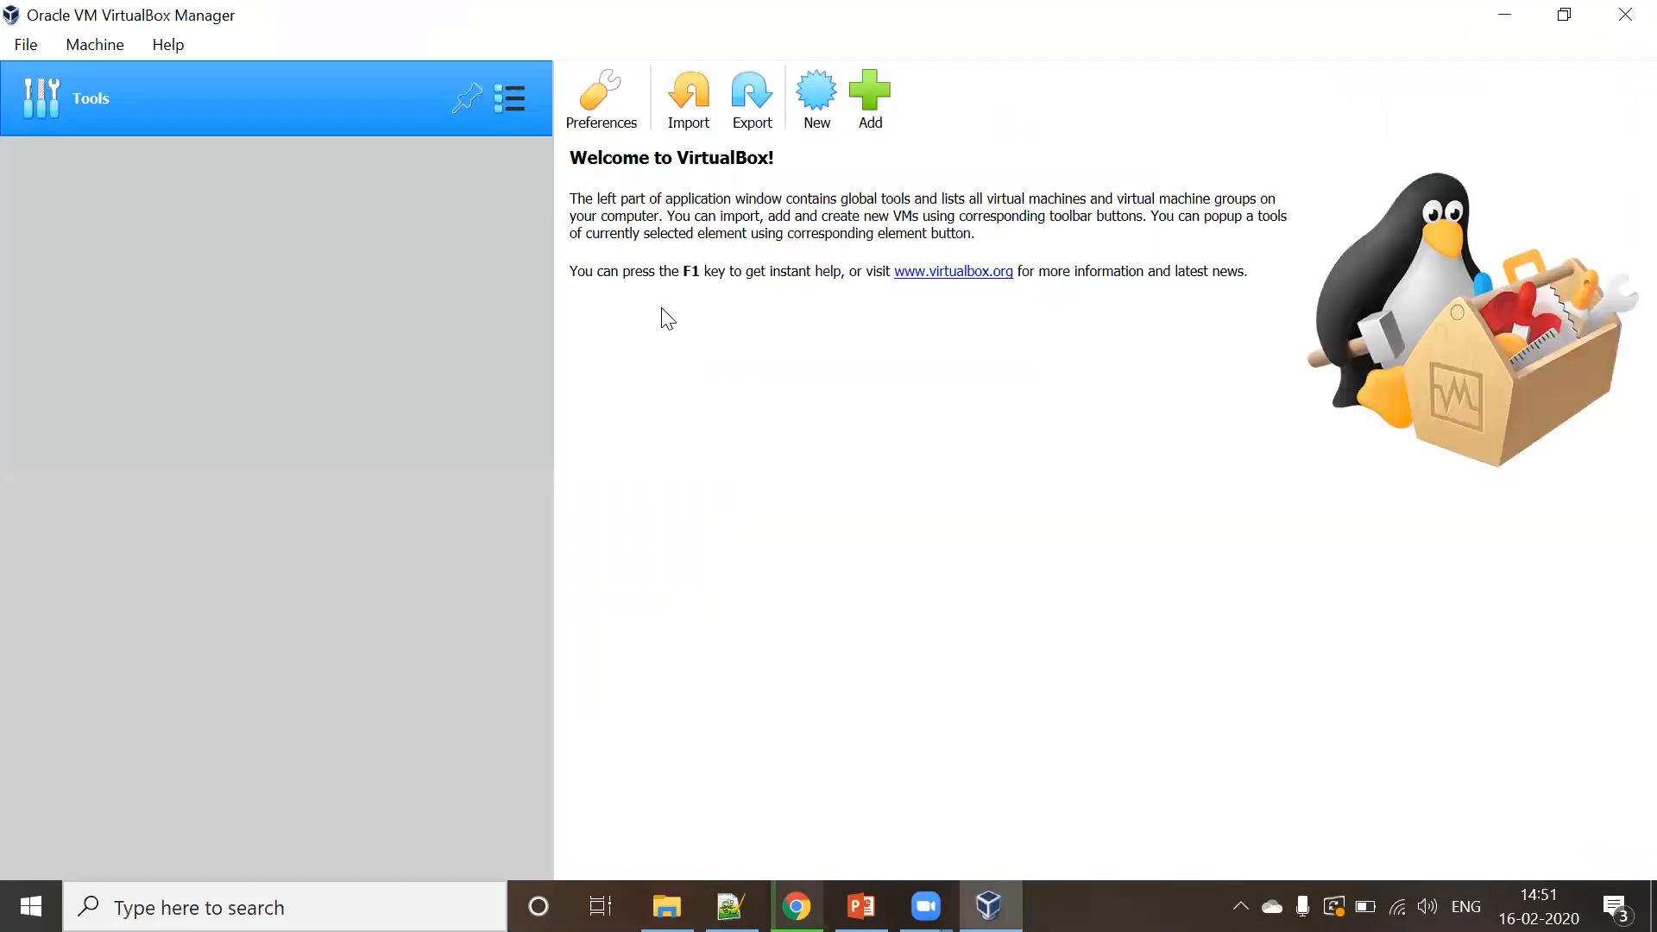
- Create a new VM named mysql with type Linux and version Other Linux (64-bit)
click(828, 132)
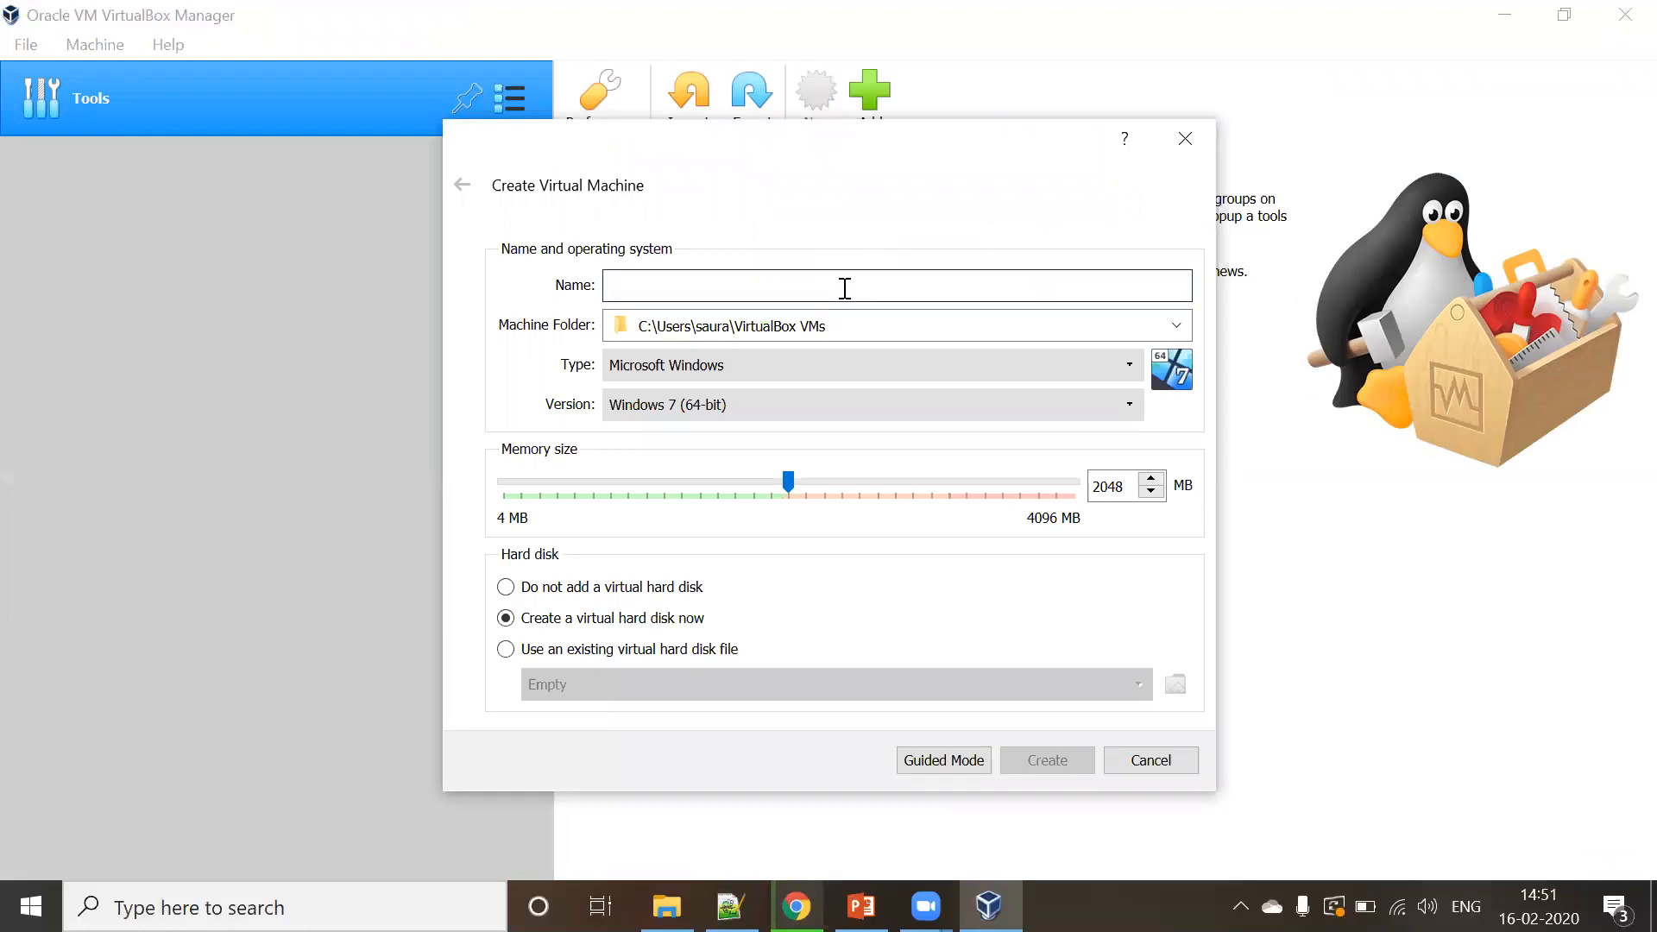
text(mysql)
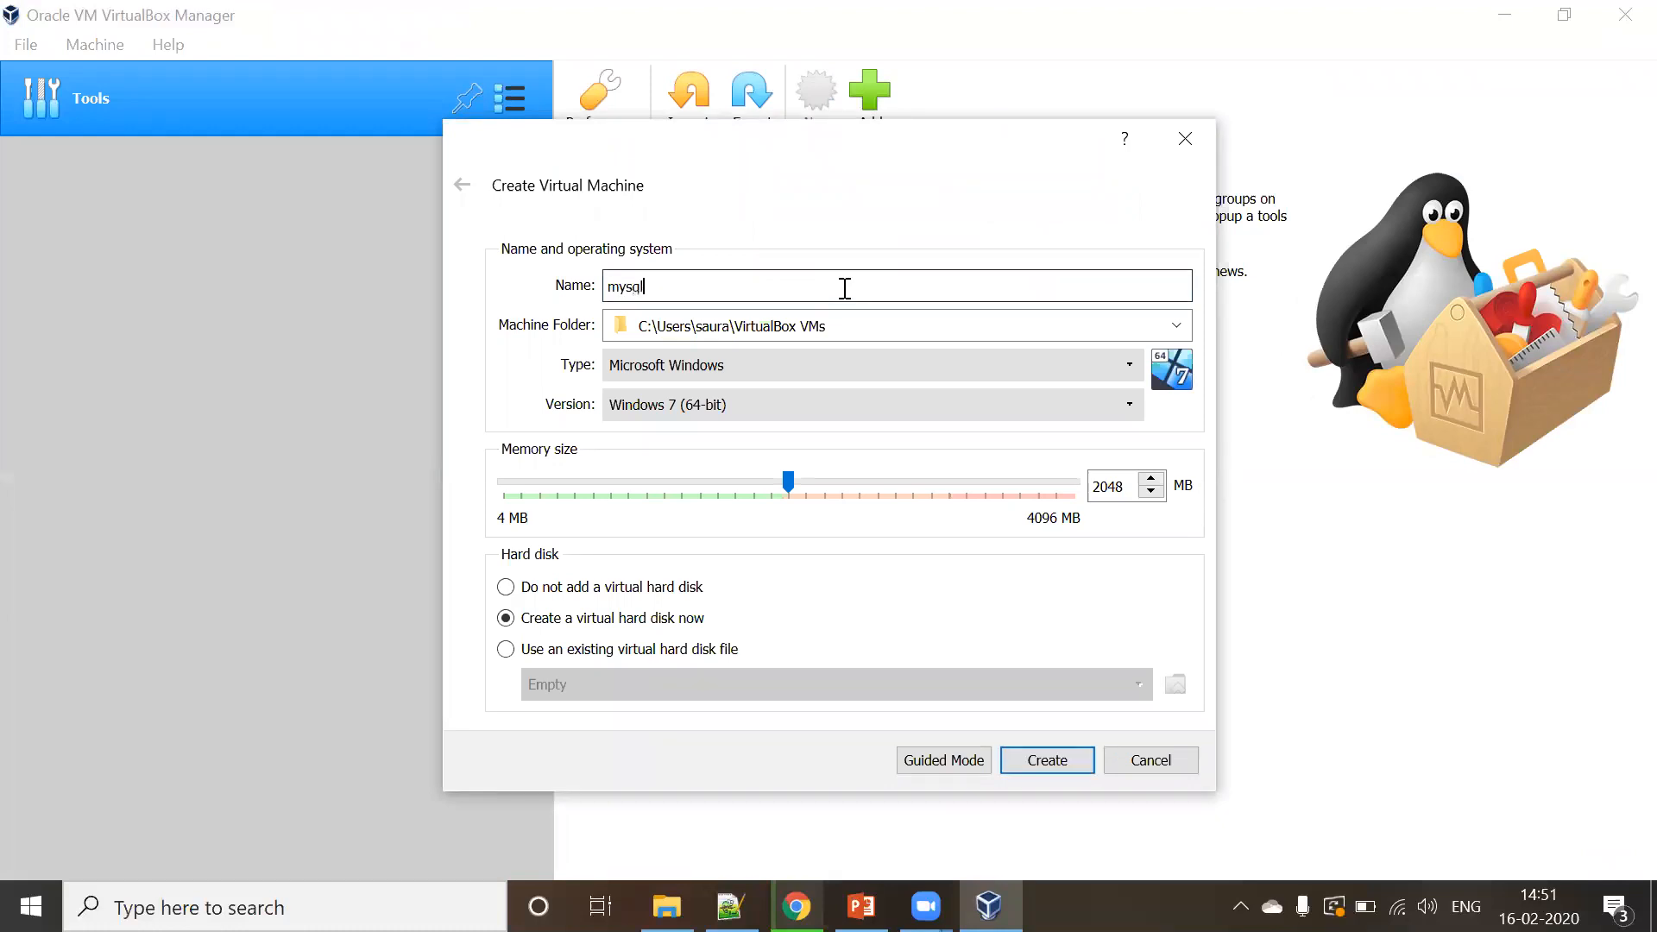
drag(847, 323, 609, 330)
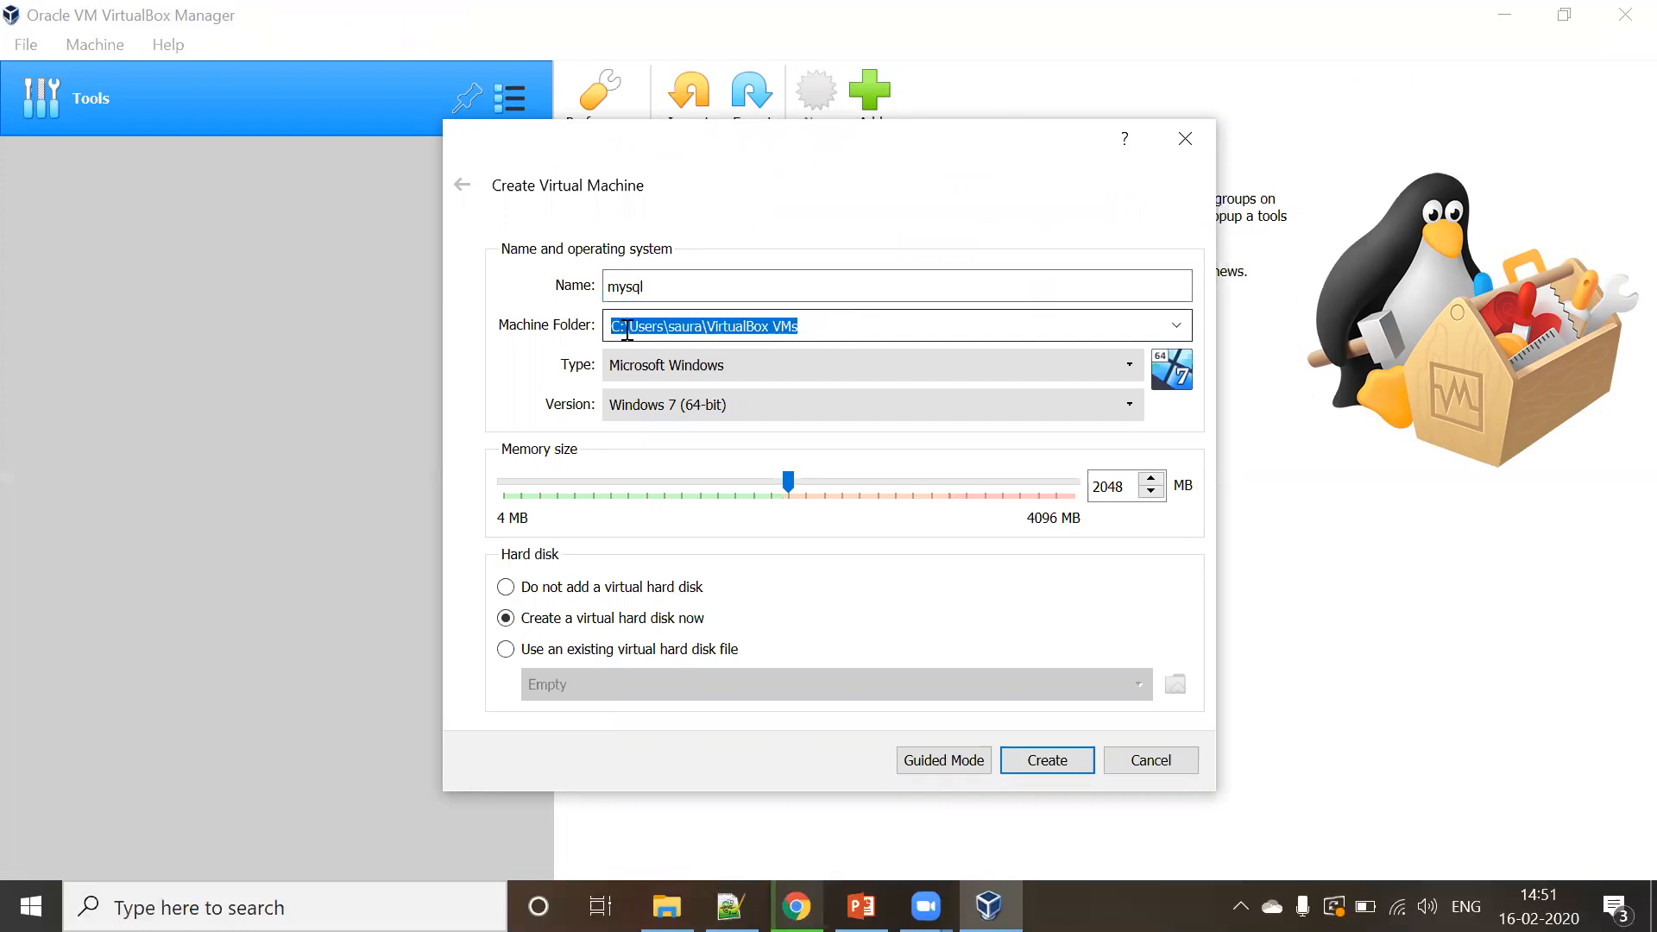
click(625, 326)
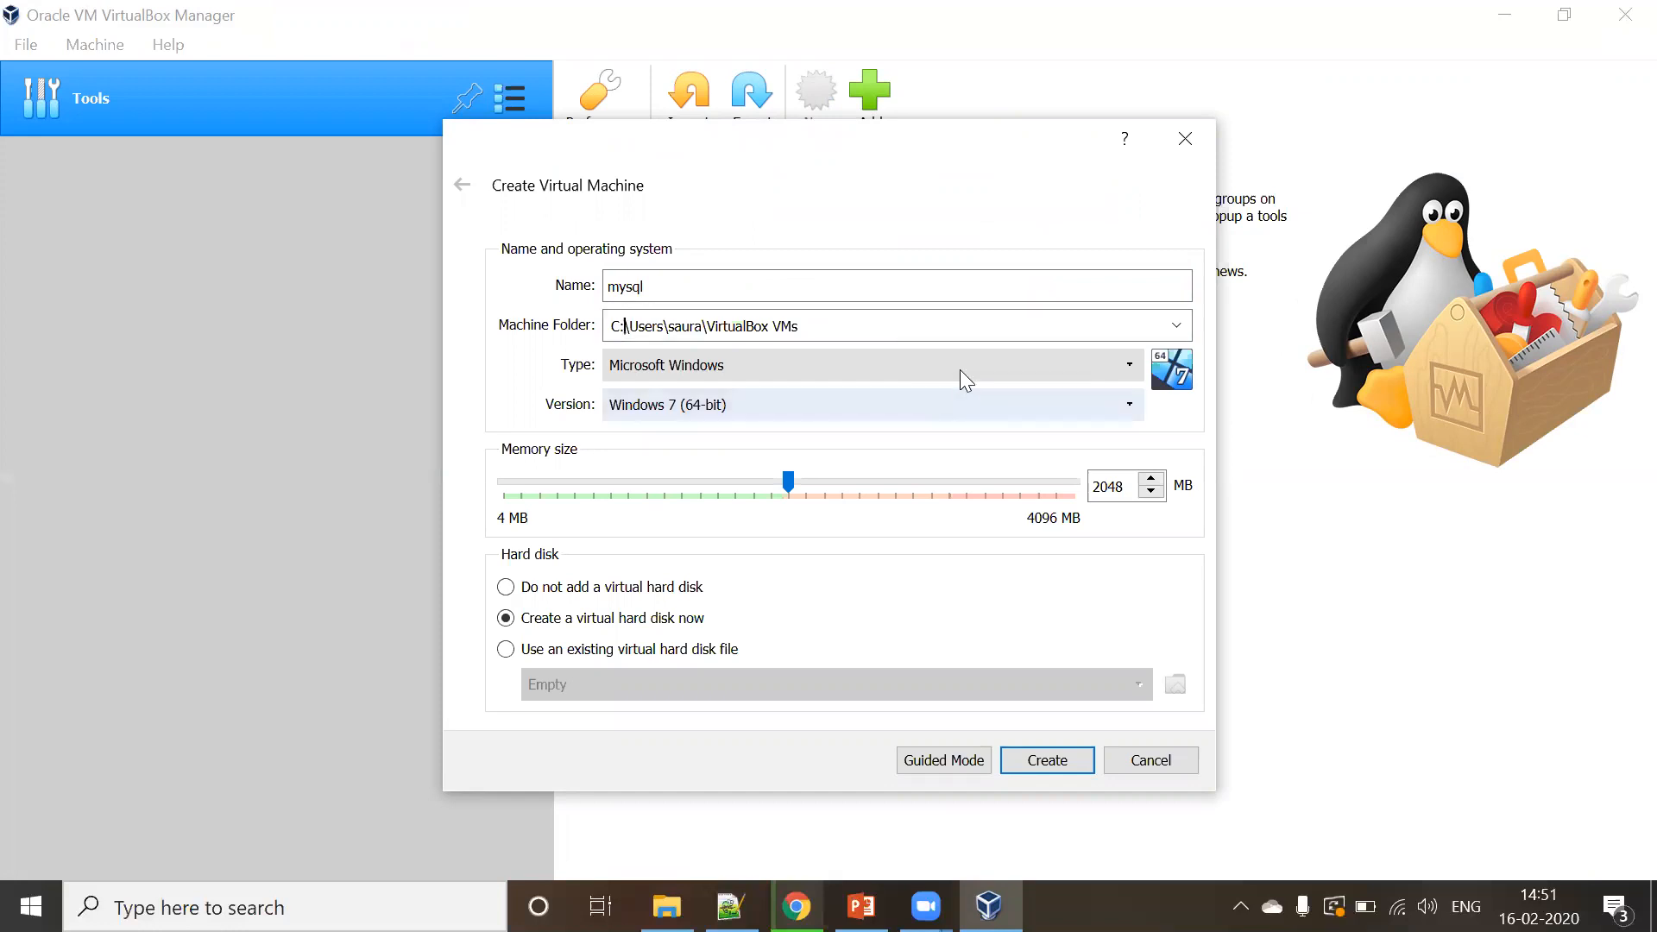
click(959, 368)
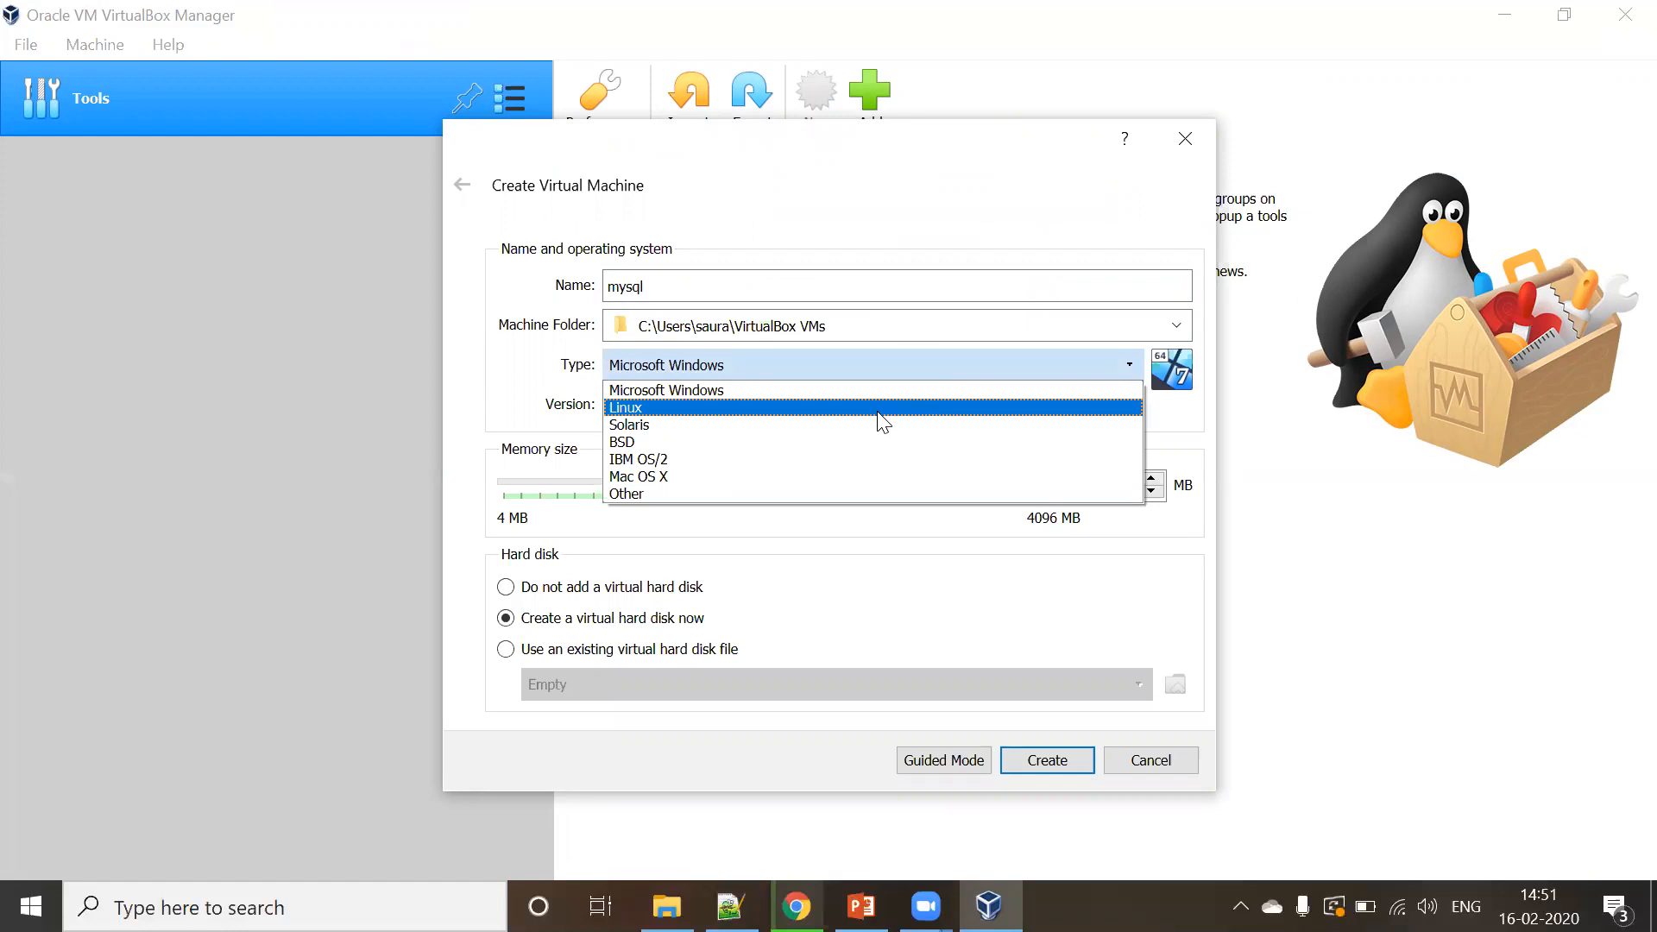
click(876, 410)
click(877, 412)
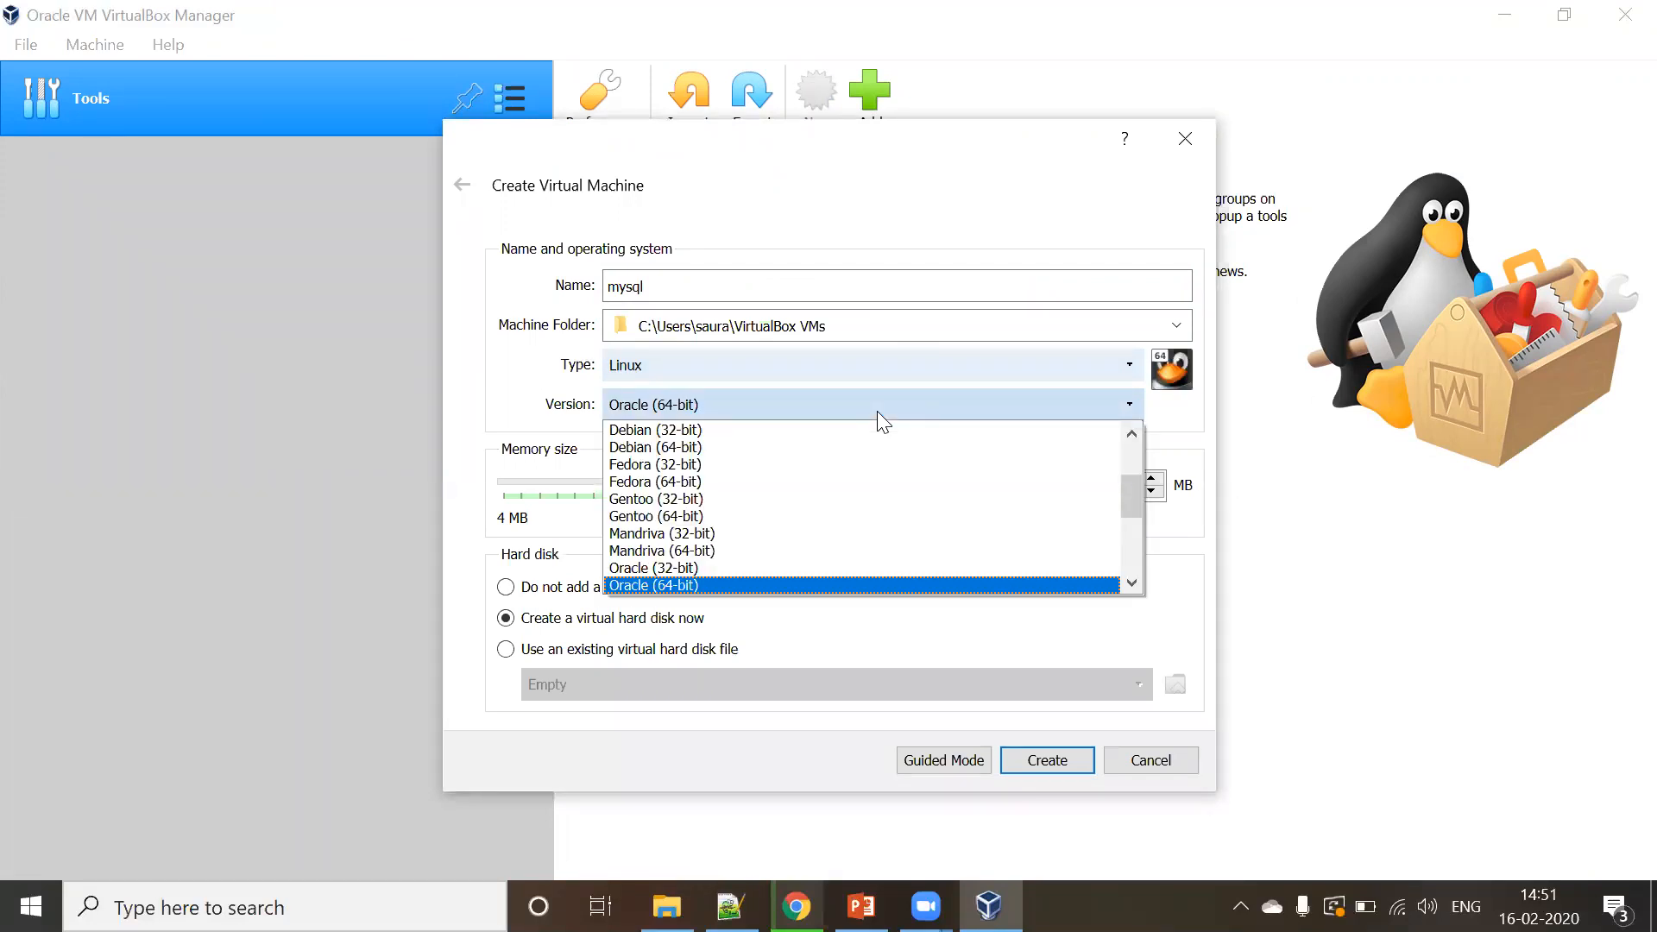
scroll(1132, 490, up, 3)
scroll(1134, 490, down, 6)
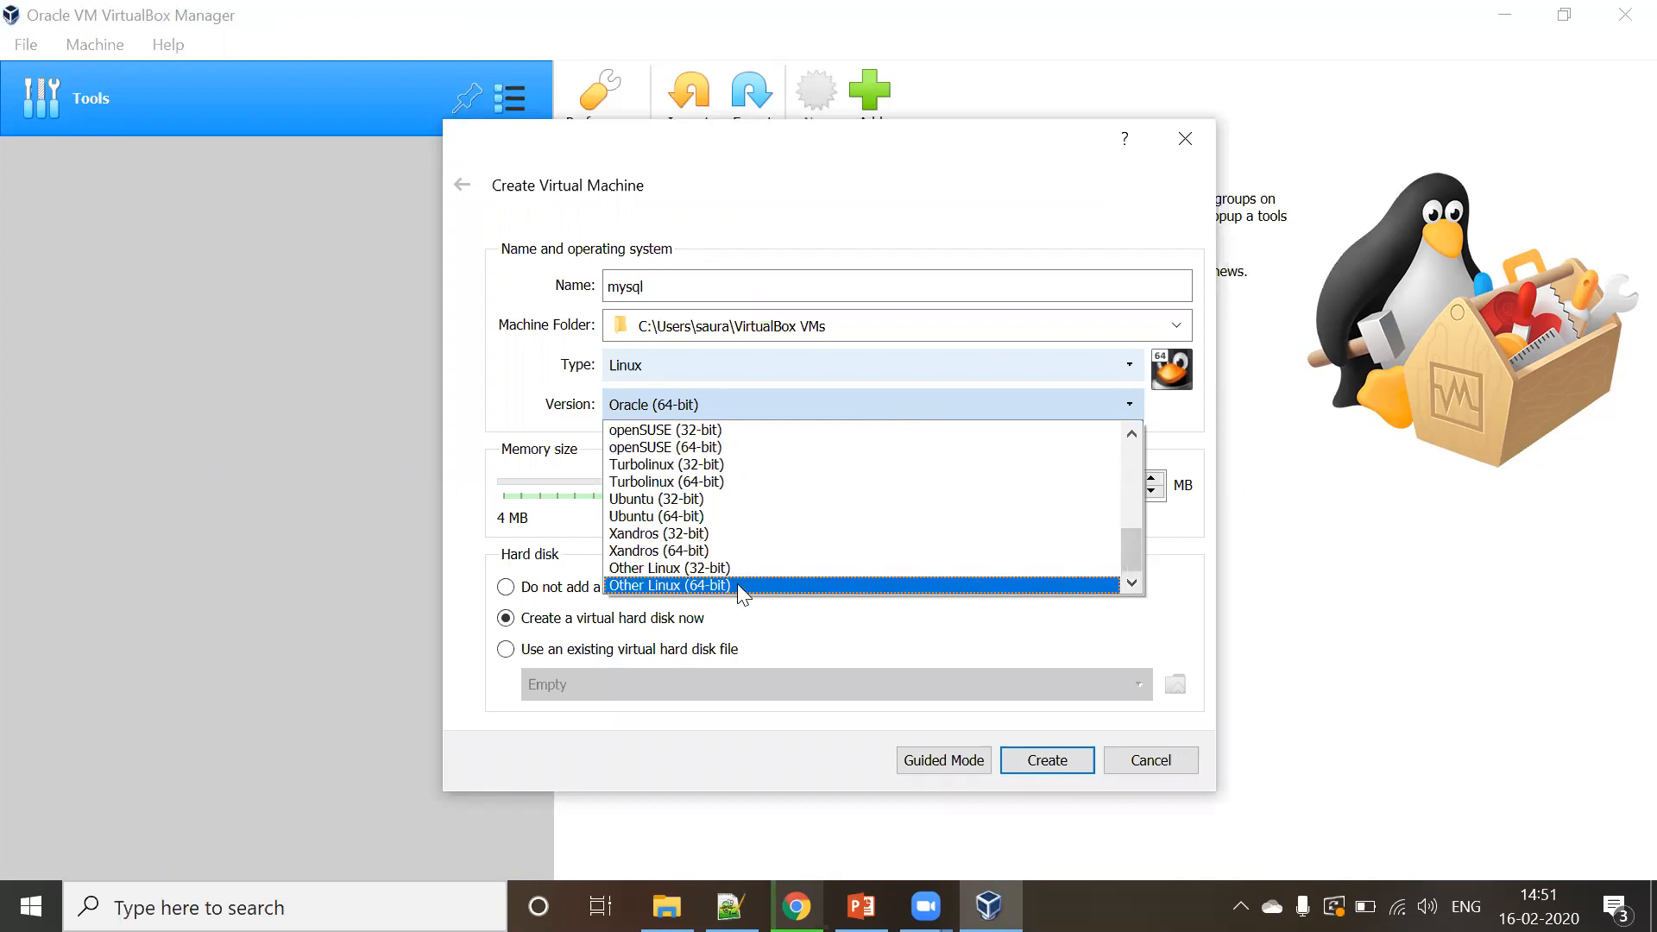
click(737, 583)
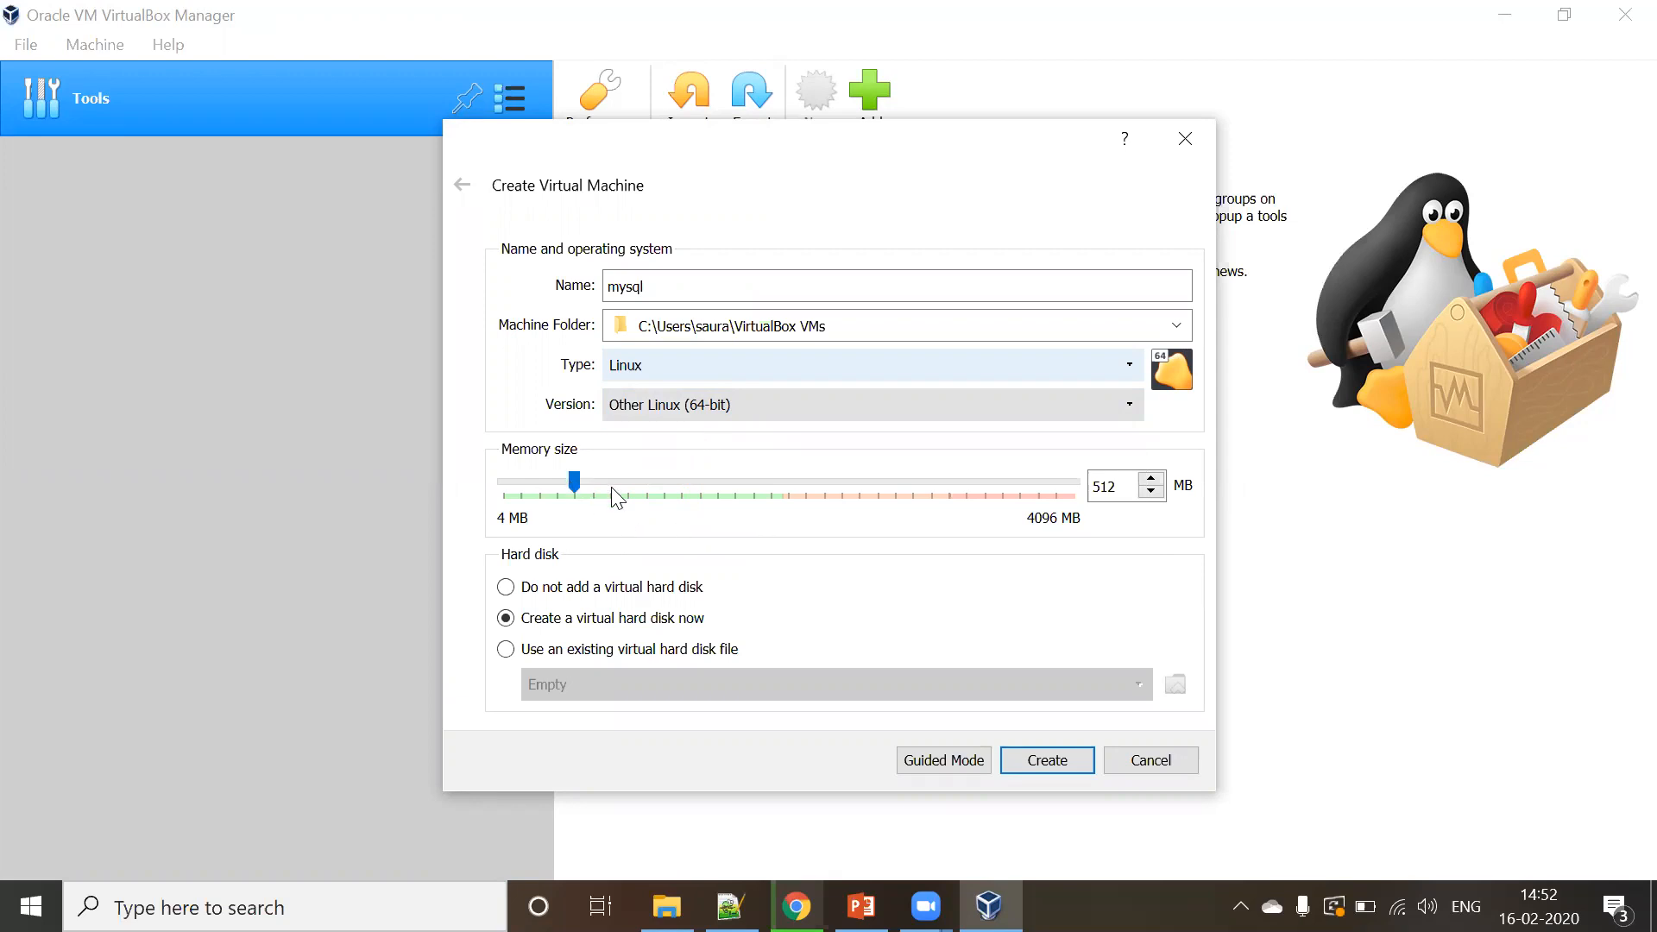
- Raise the mysql VM's memory size to 1920 MB
click(799, 501)
click(798, 500)
click(798, 501)
click(798, 500)
click(798, 500)
click(798, 500)
click(798, 500)
click(798, 500)
- Give mysql a dynamically allocated 64.00 GB VDI disk, finish creation, and start the VM
click(1047, 761)
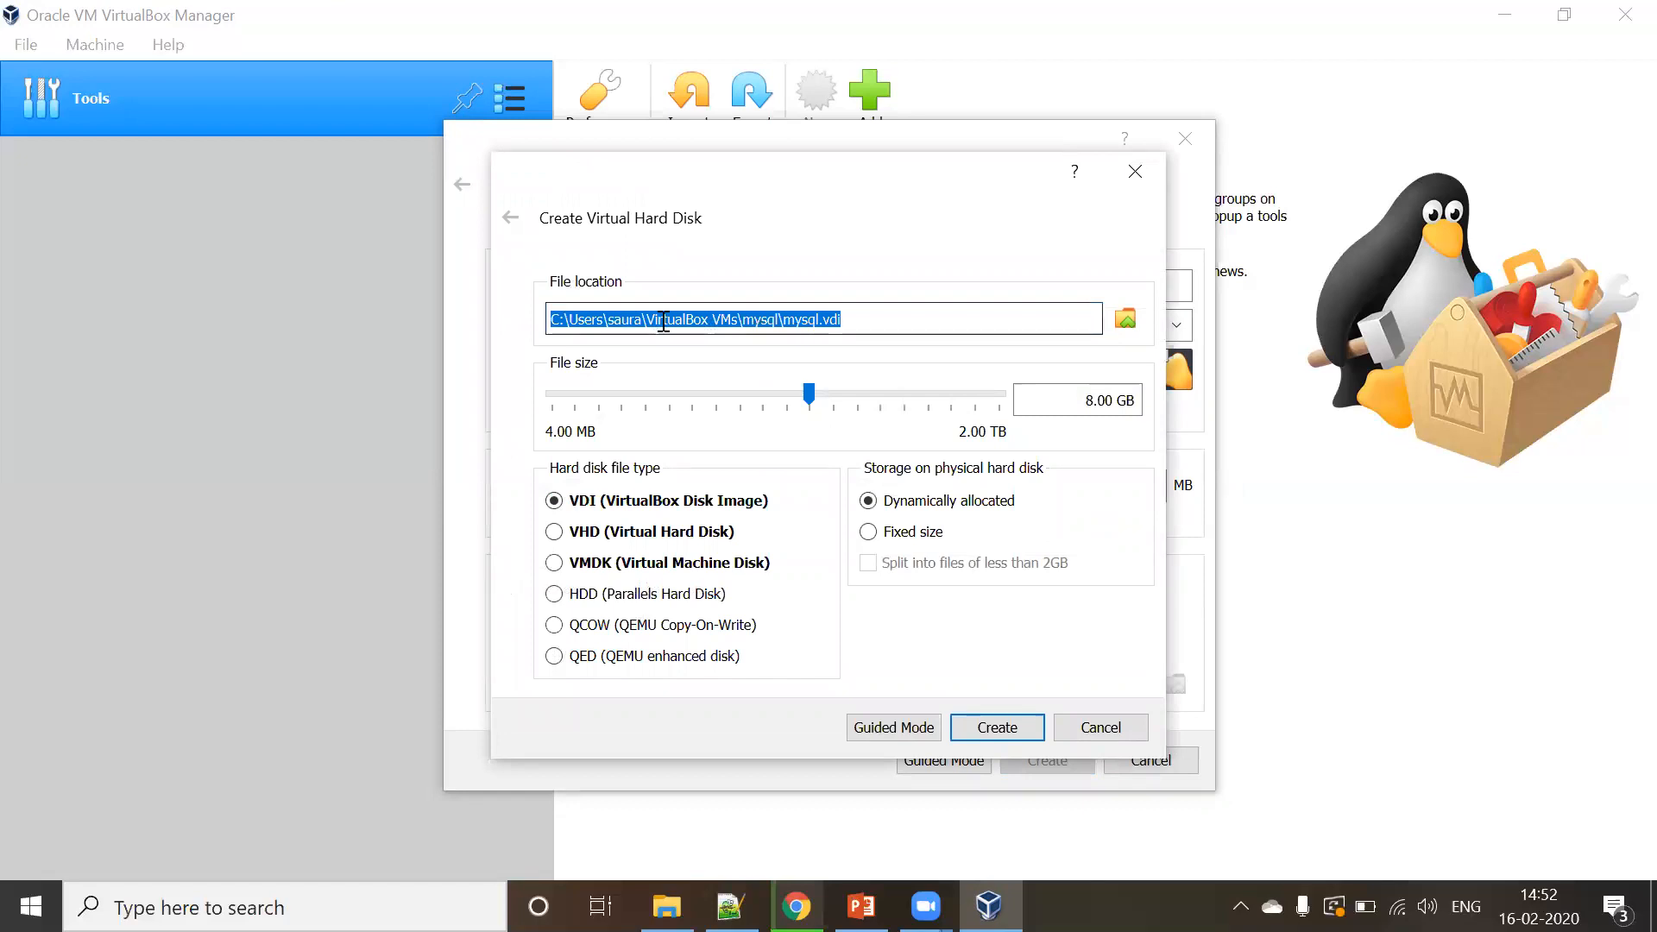
click(557, 321)
drag(557, 320, 904, 321)
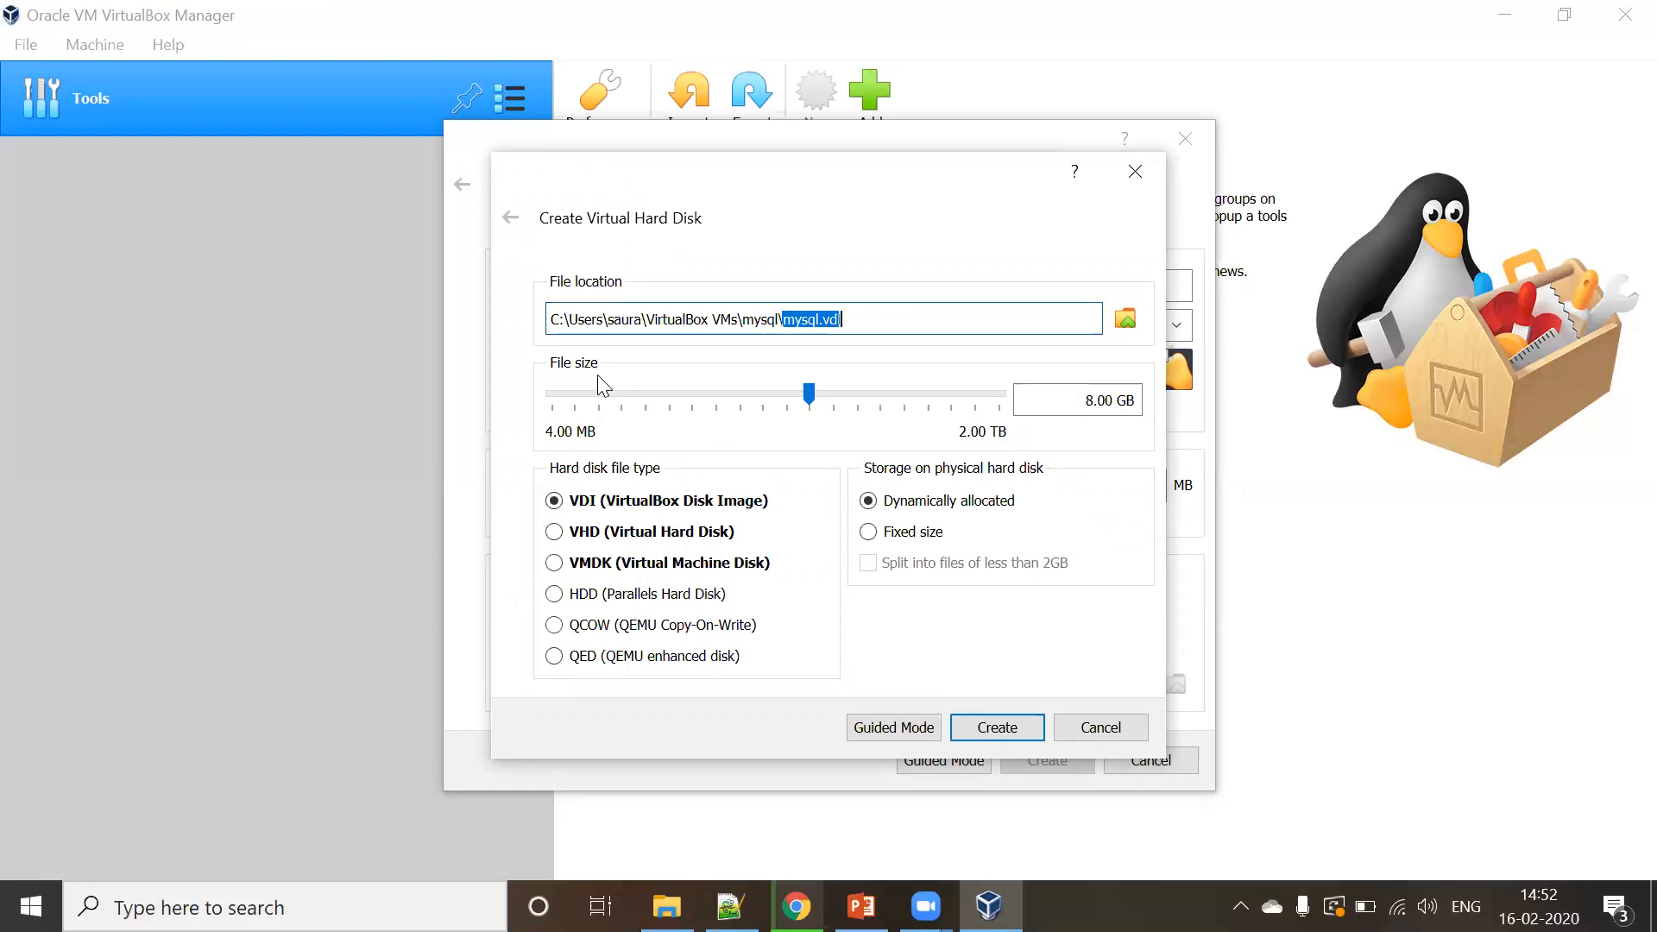
click(1050, 404)
click(939, 398)
click(941, 399)
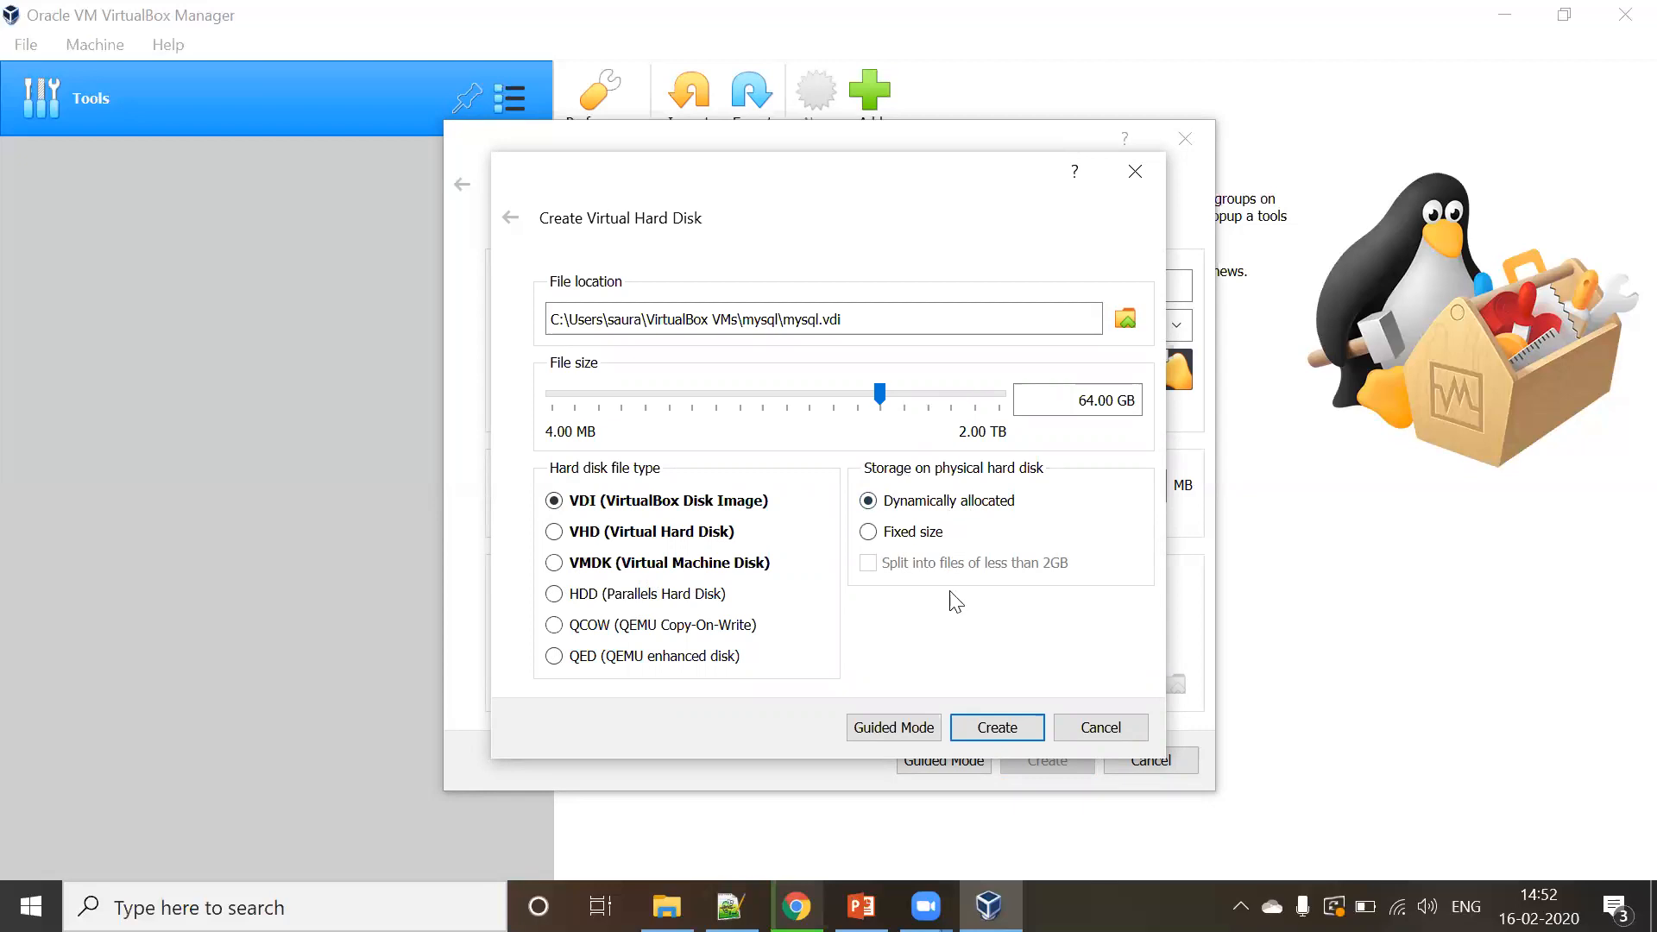
click(999, 726)
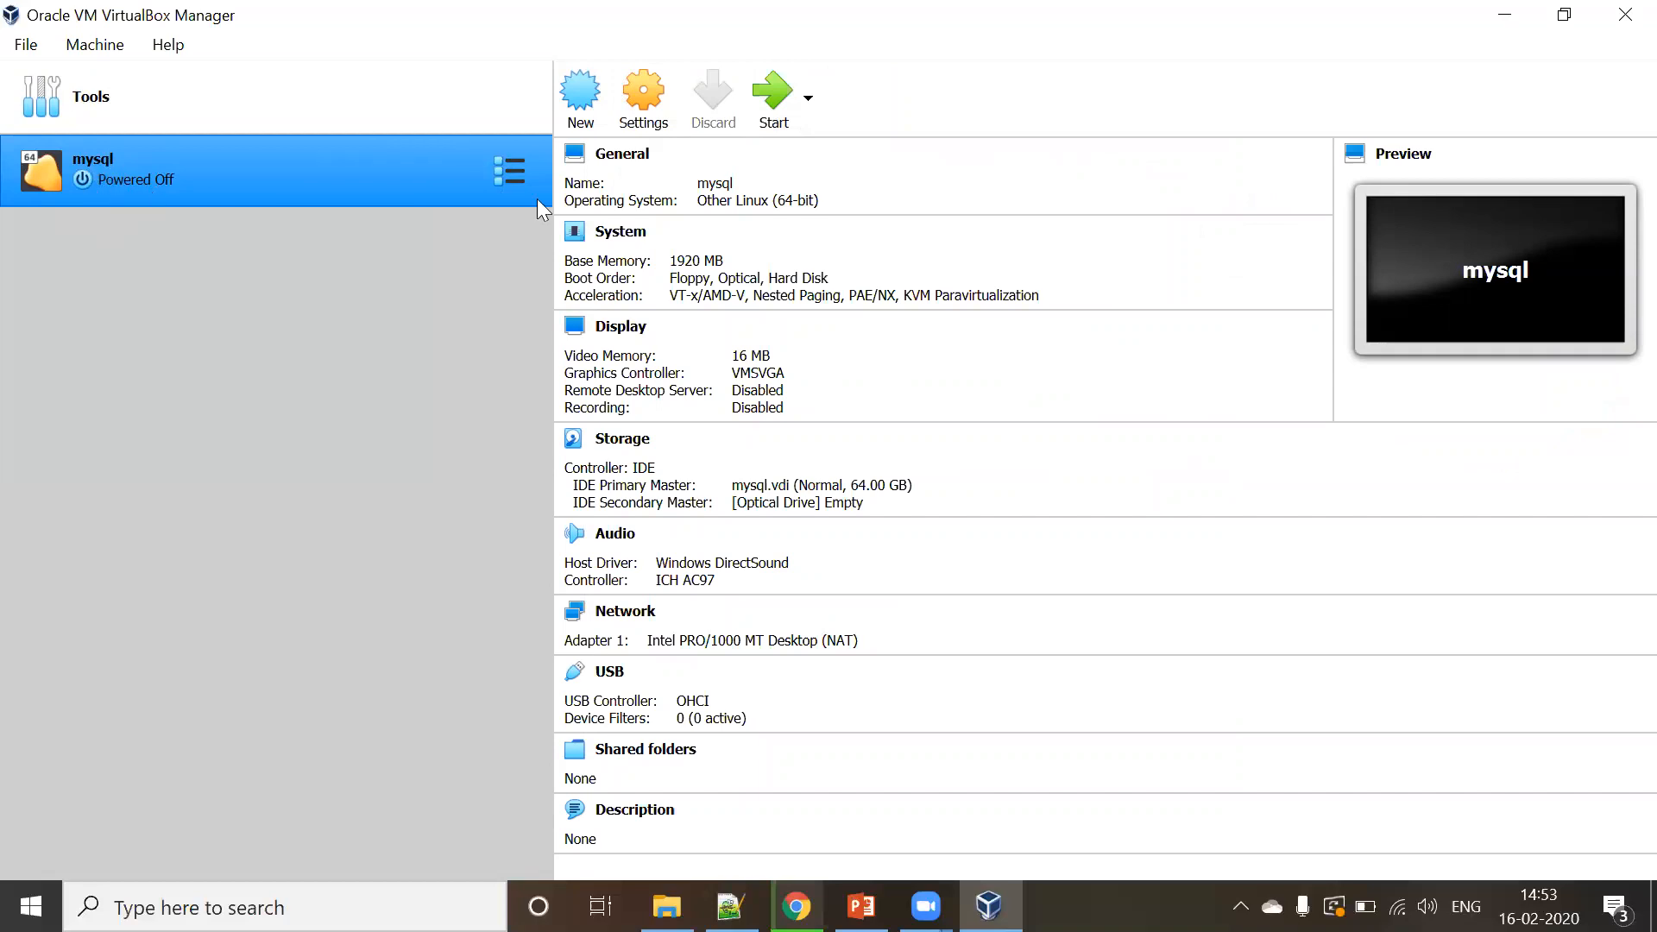
click(772, 96)
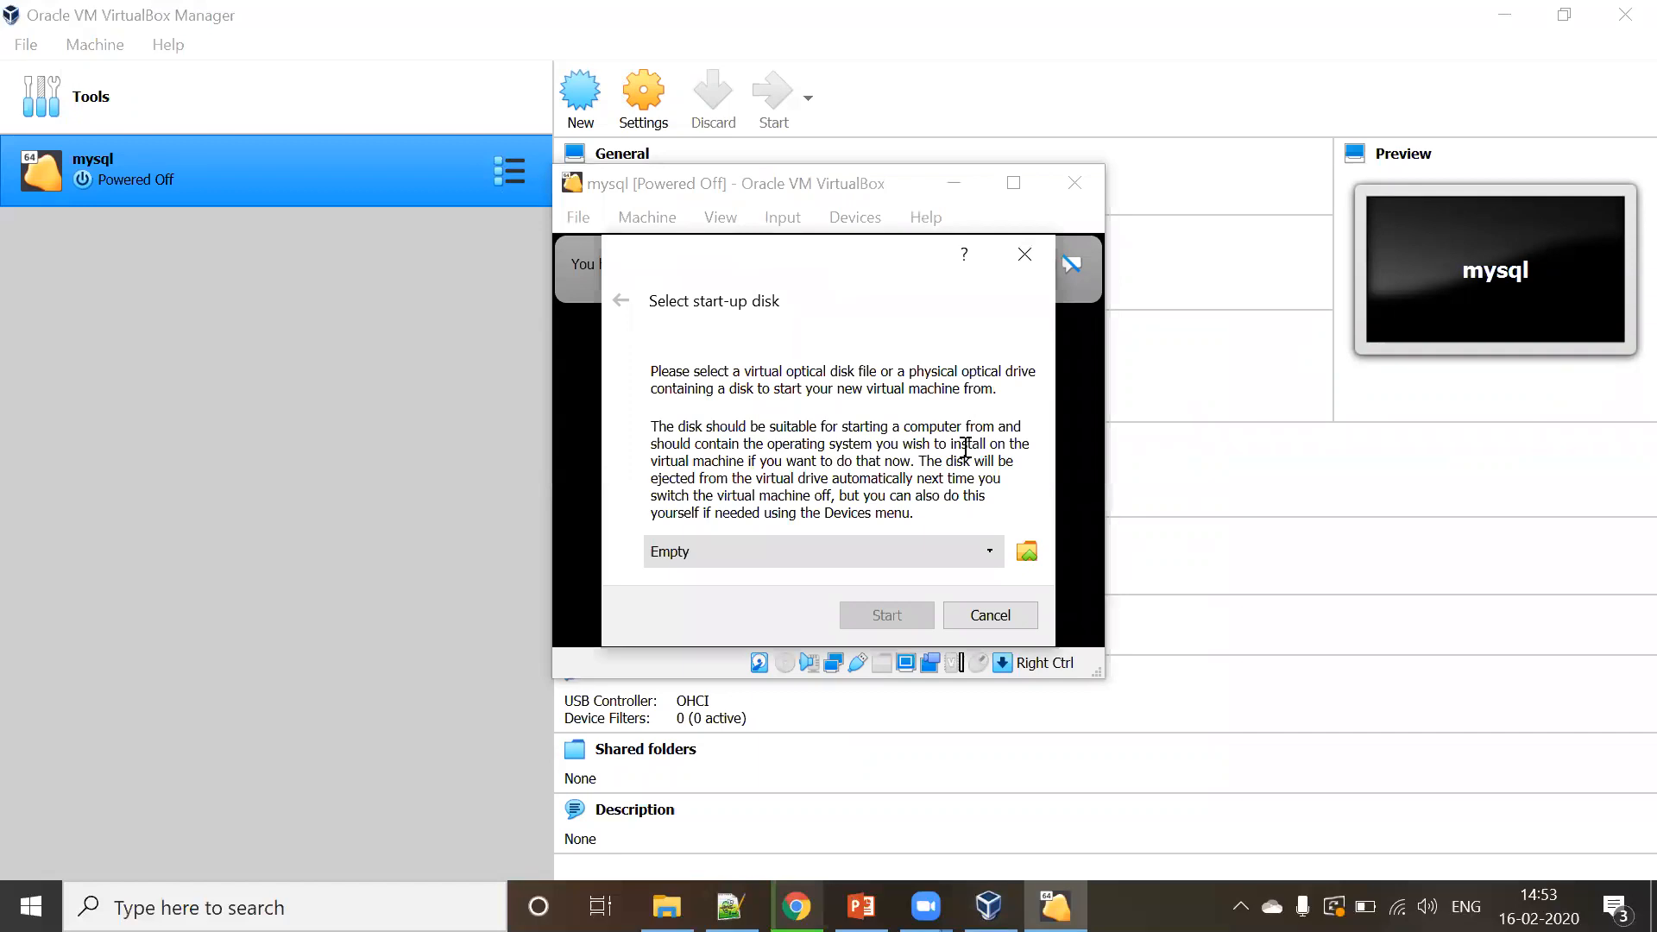
- Add linuxmint-19.3-cinnamon-64bit.iso as the start-up disk and boot mysql from it
click(1027, 550)
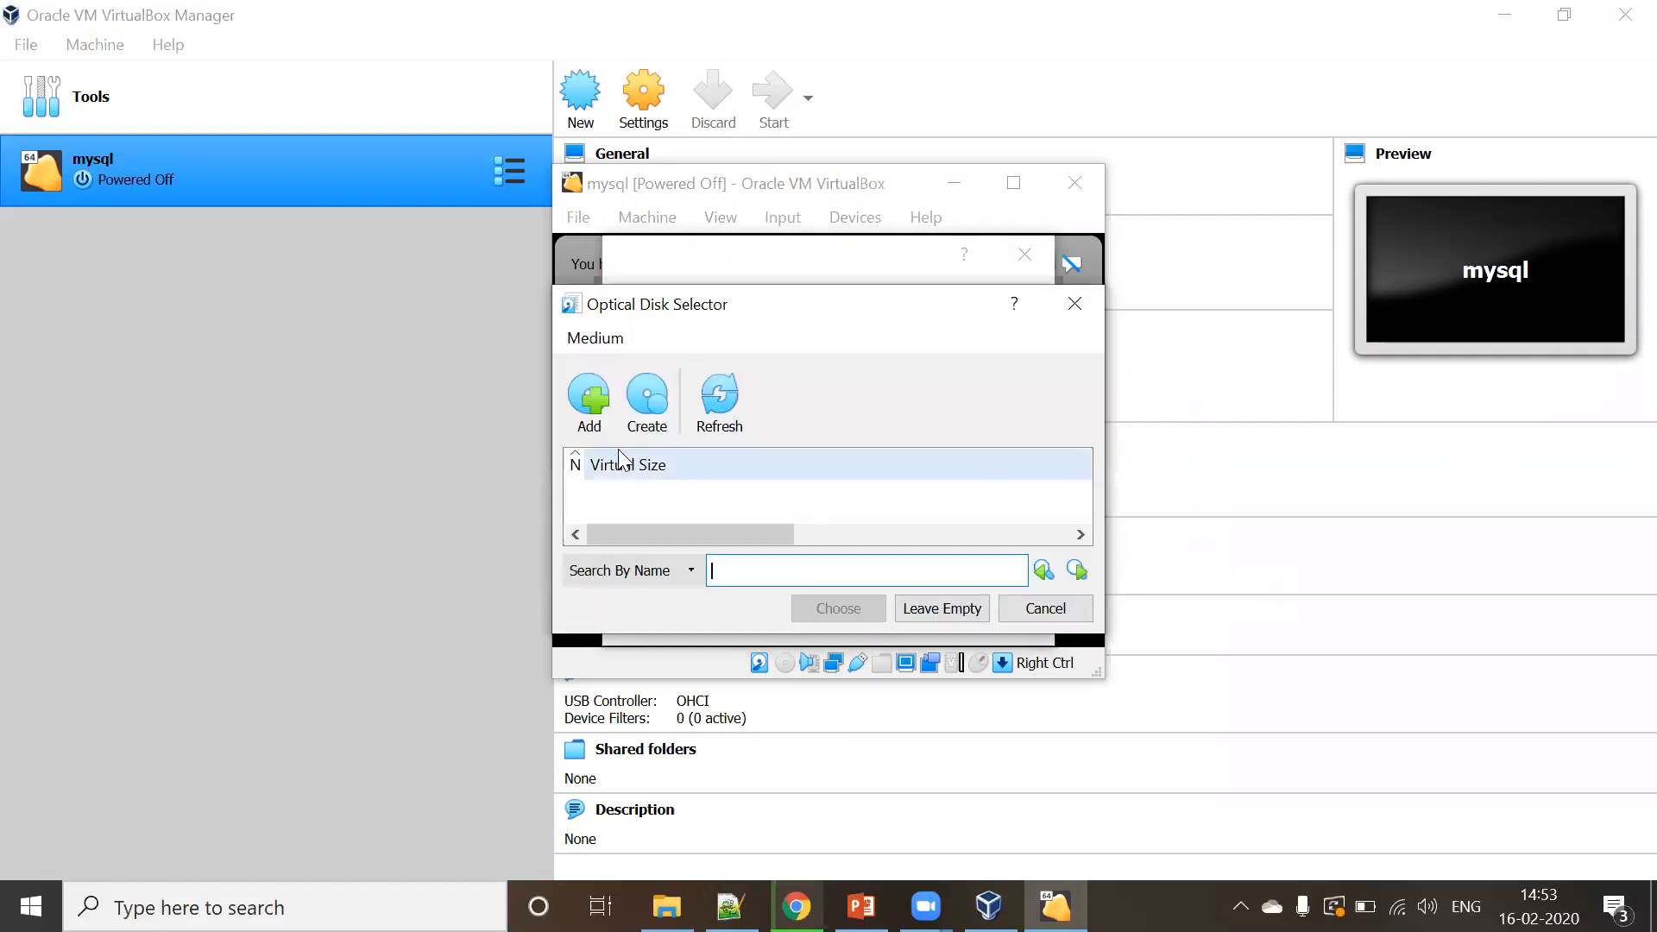
click(590, 423)
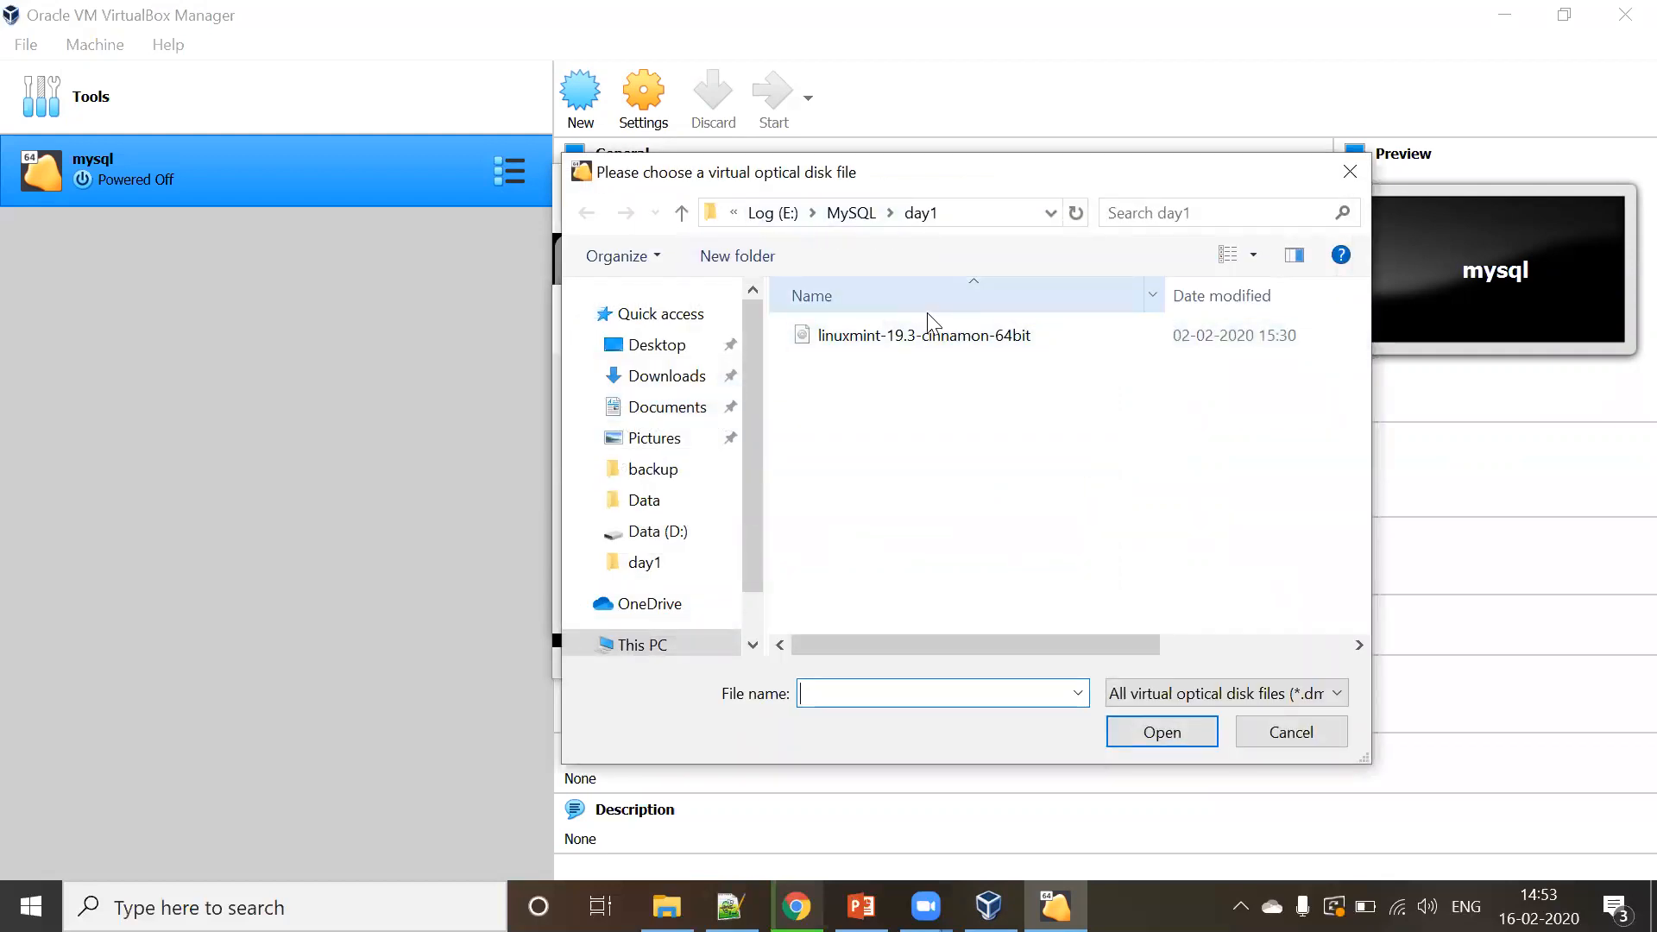
click(936, 336)
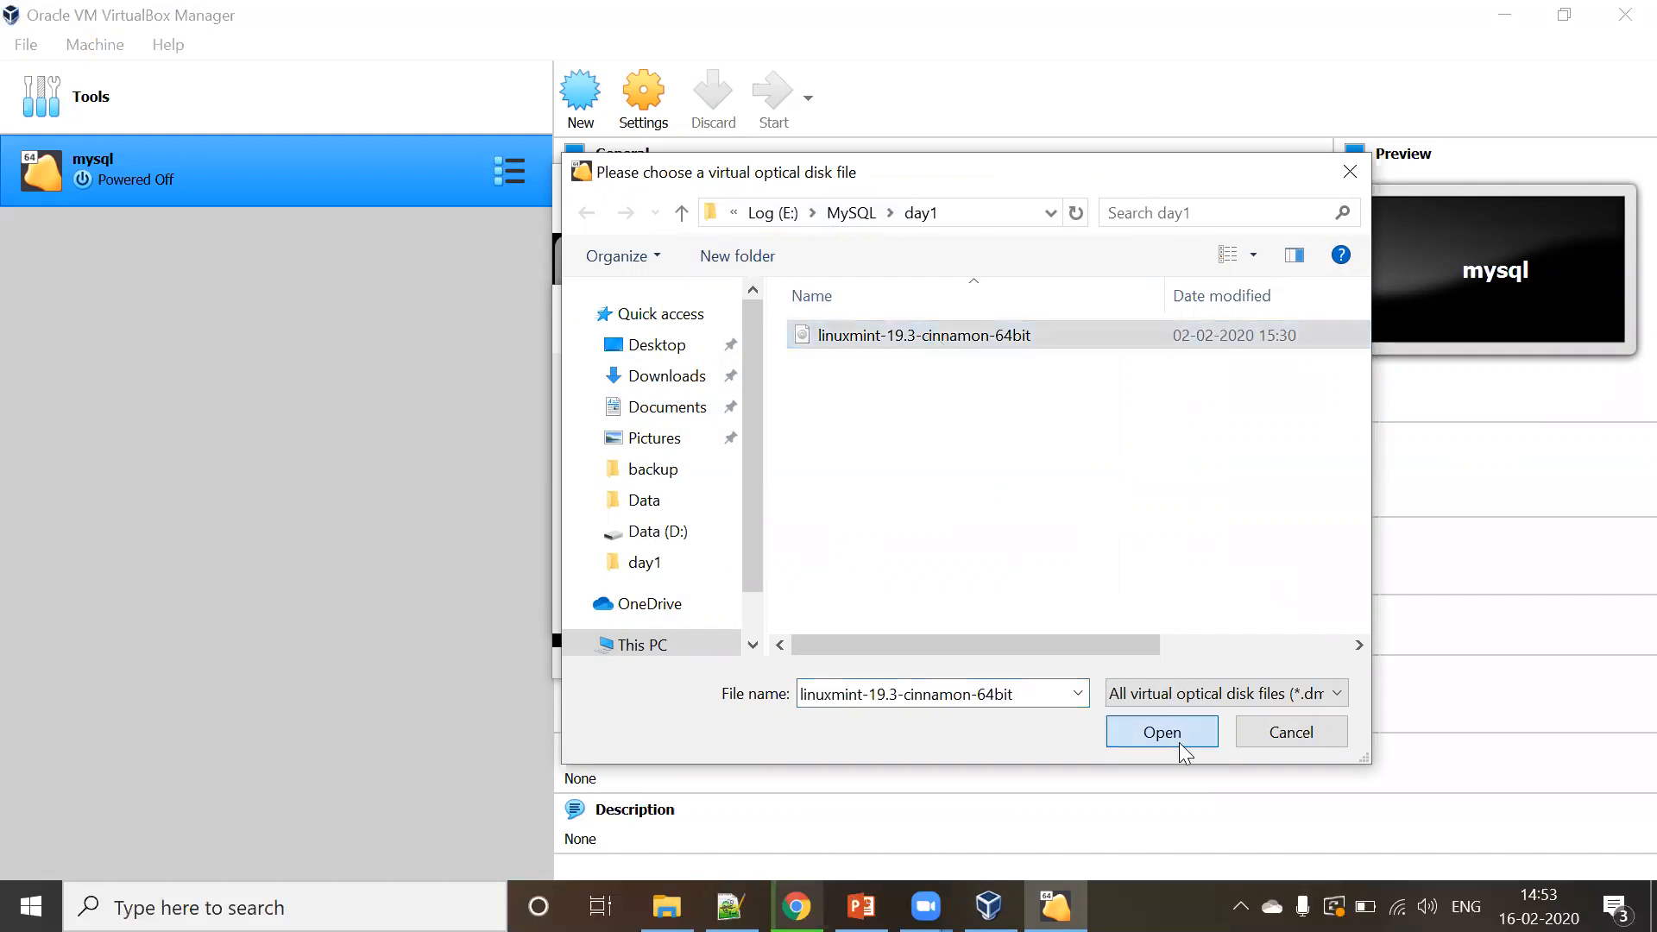
click(1175, 738)
click(860, 604)
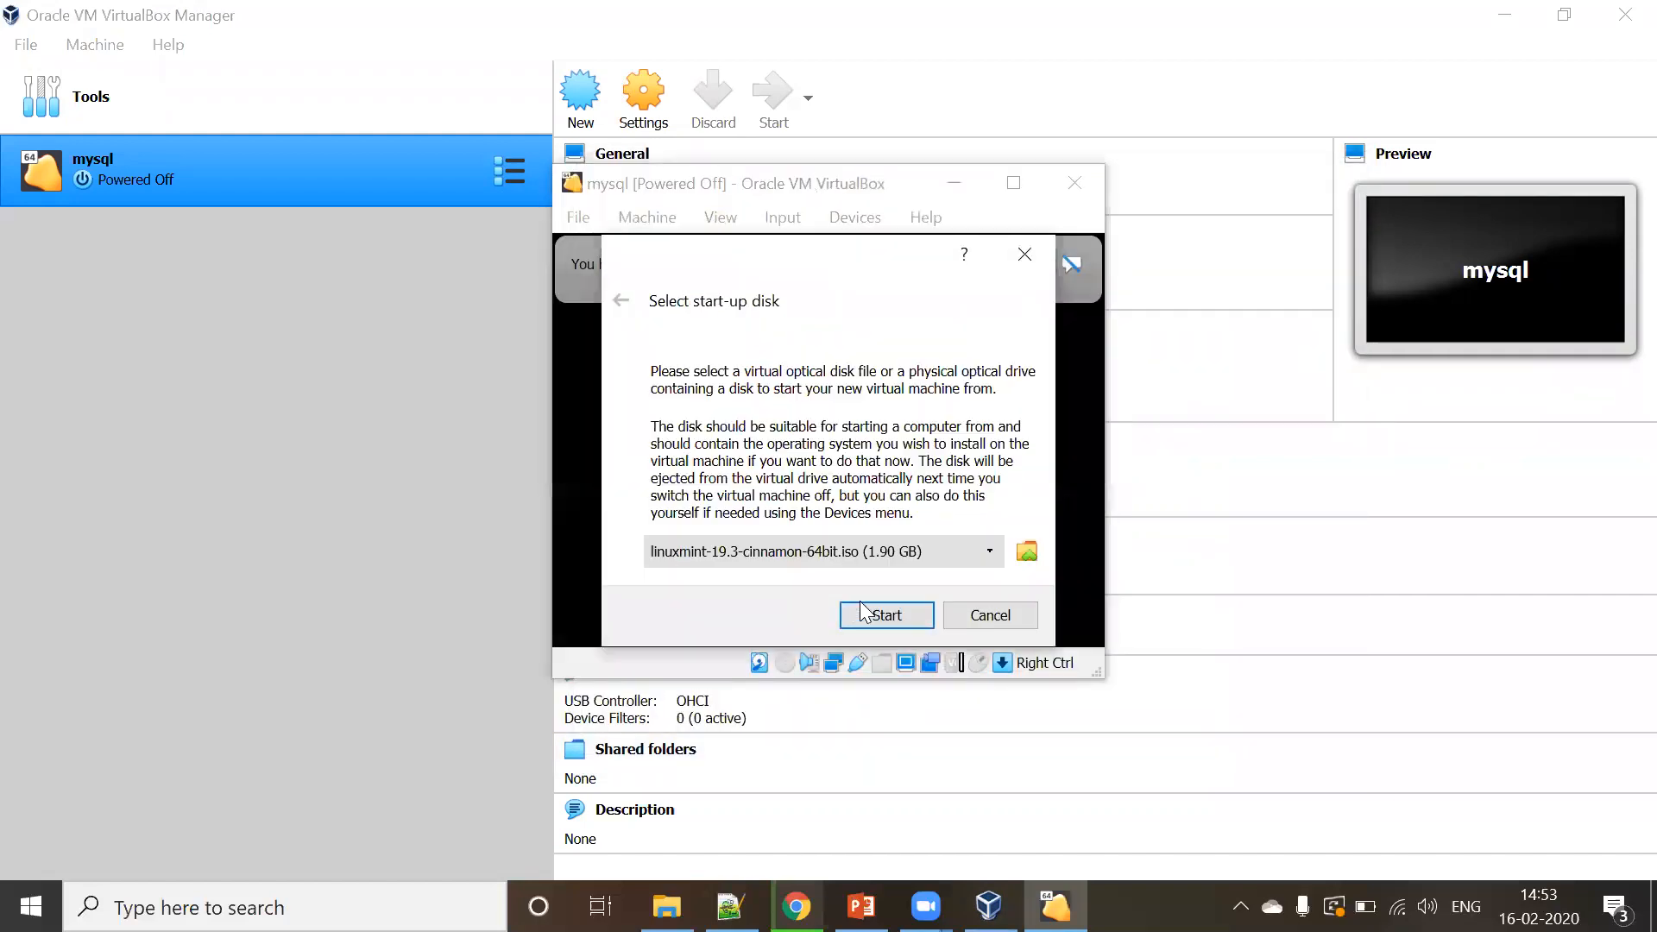
click(872, 616)
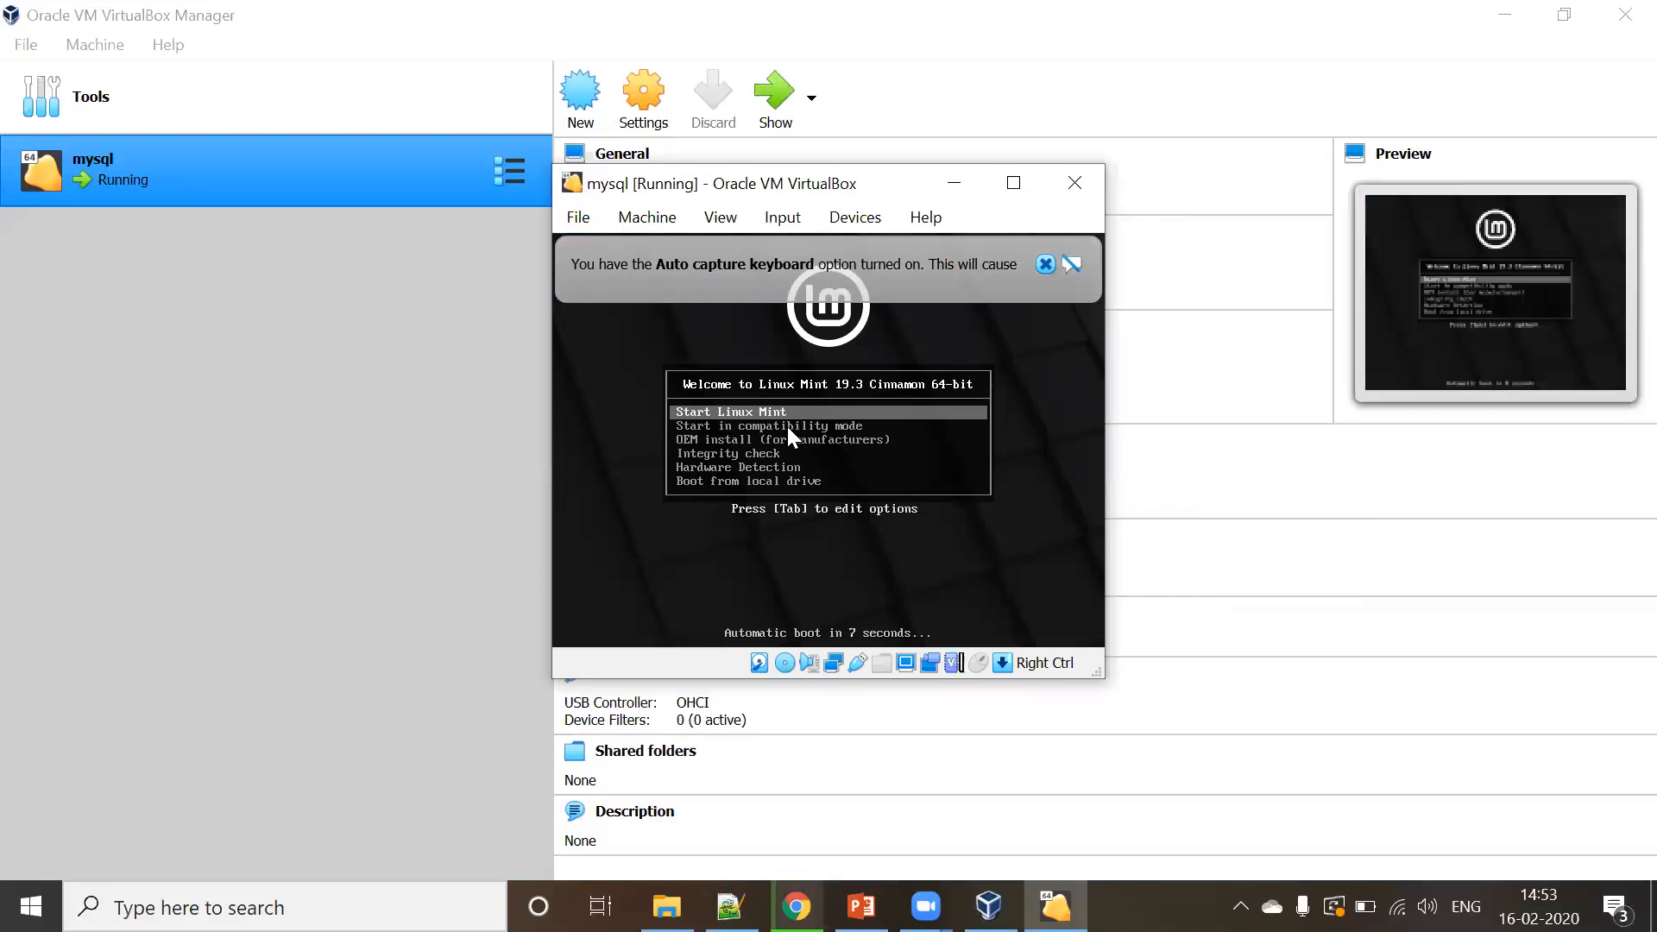
- Dismiss the keyboard capture notice and boot the OEM install entry from the Linux Mint menu
click(787, 426)
click(880, 598)
key(Down)
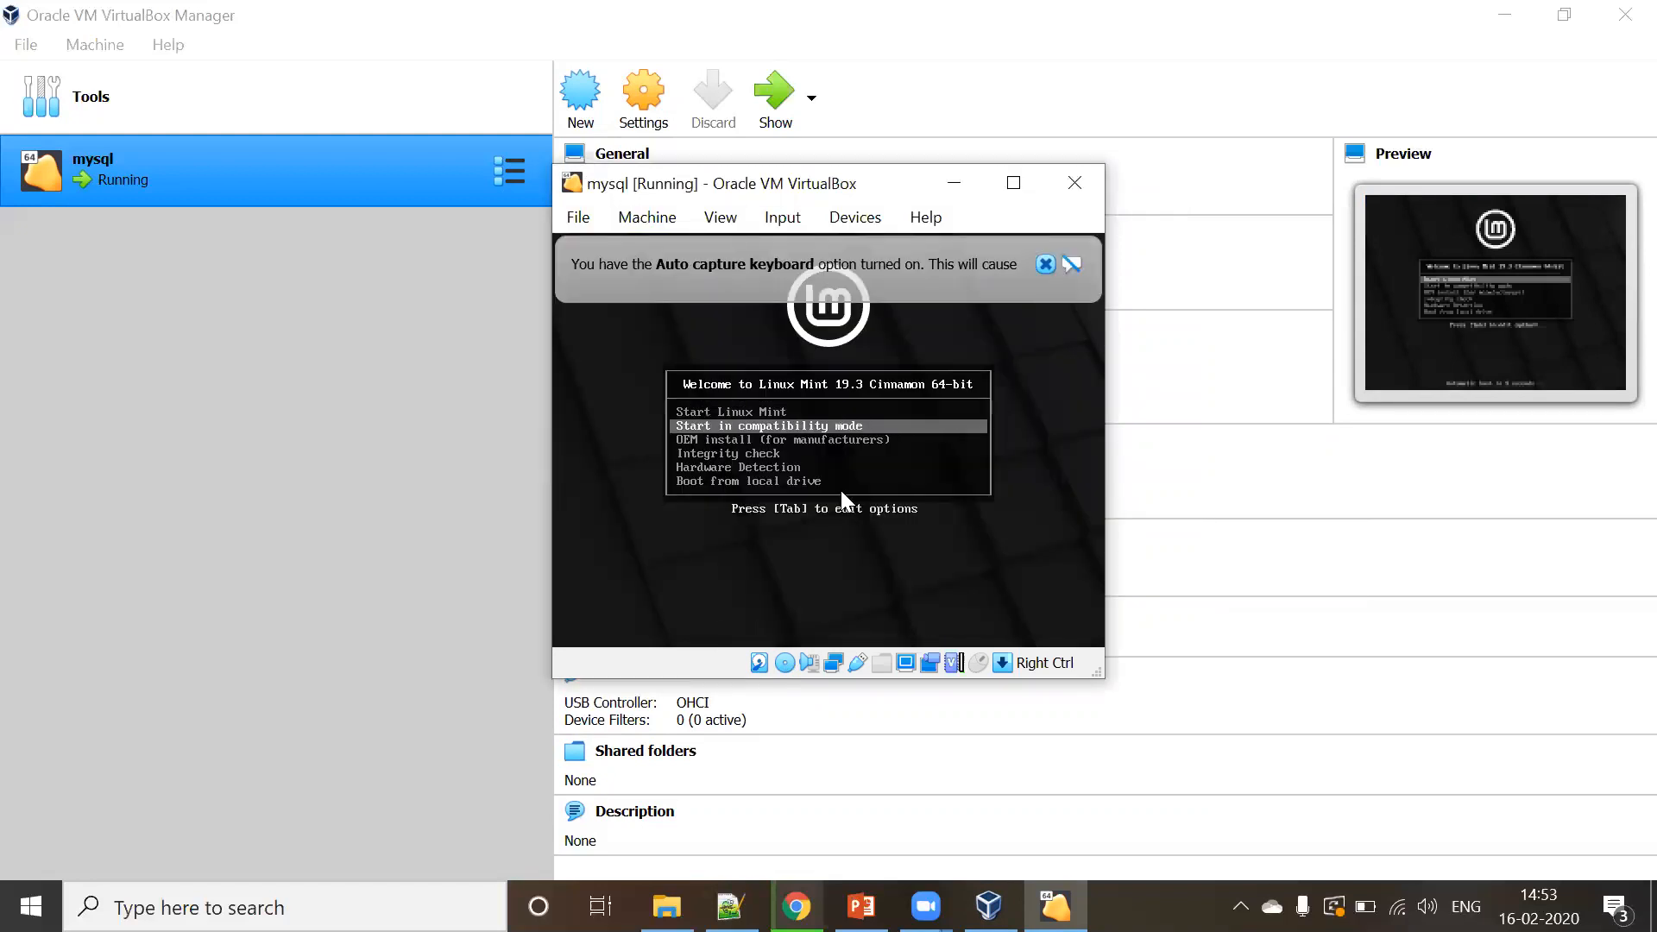
key(Down)
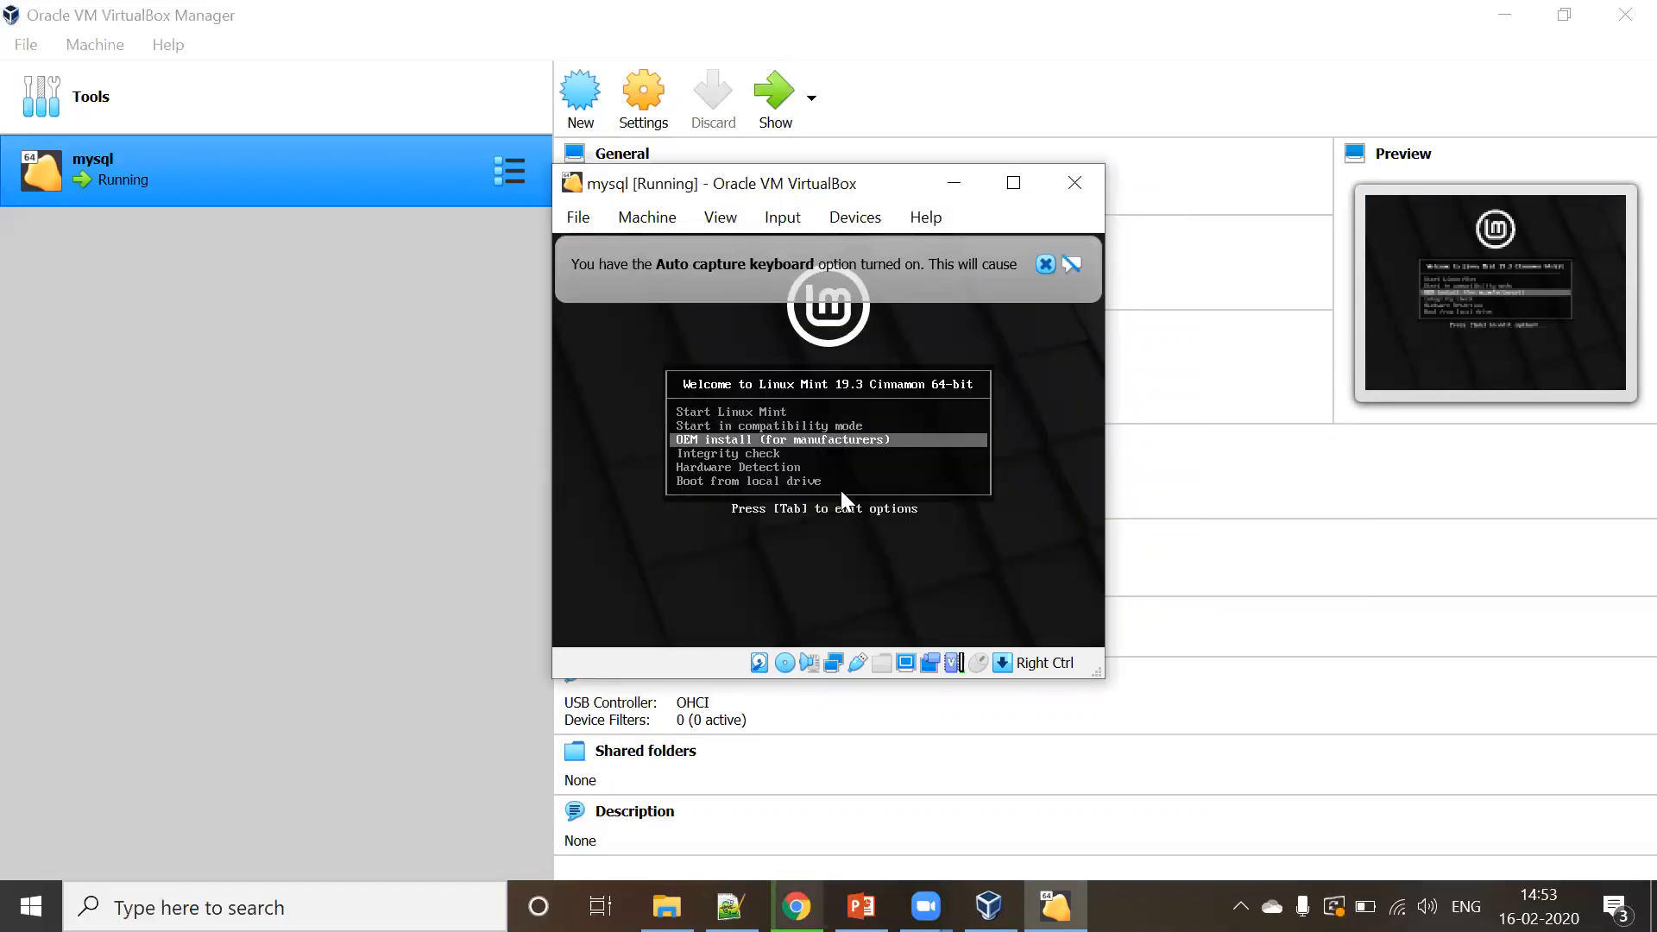
key(Return)
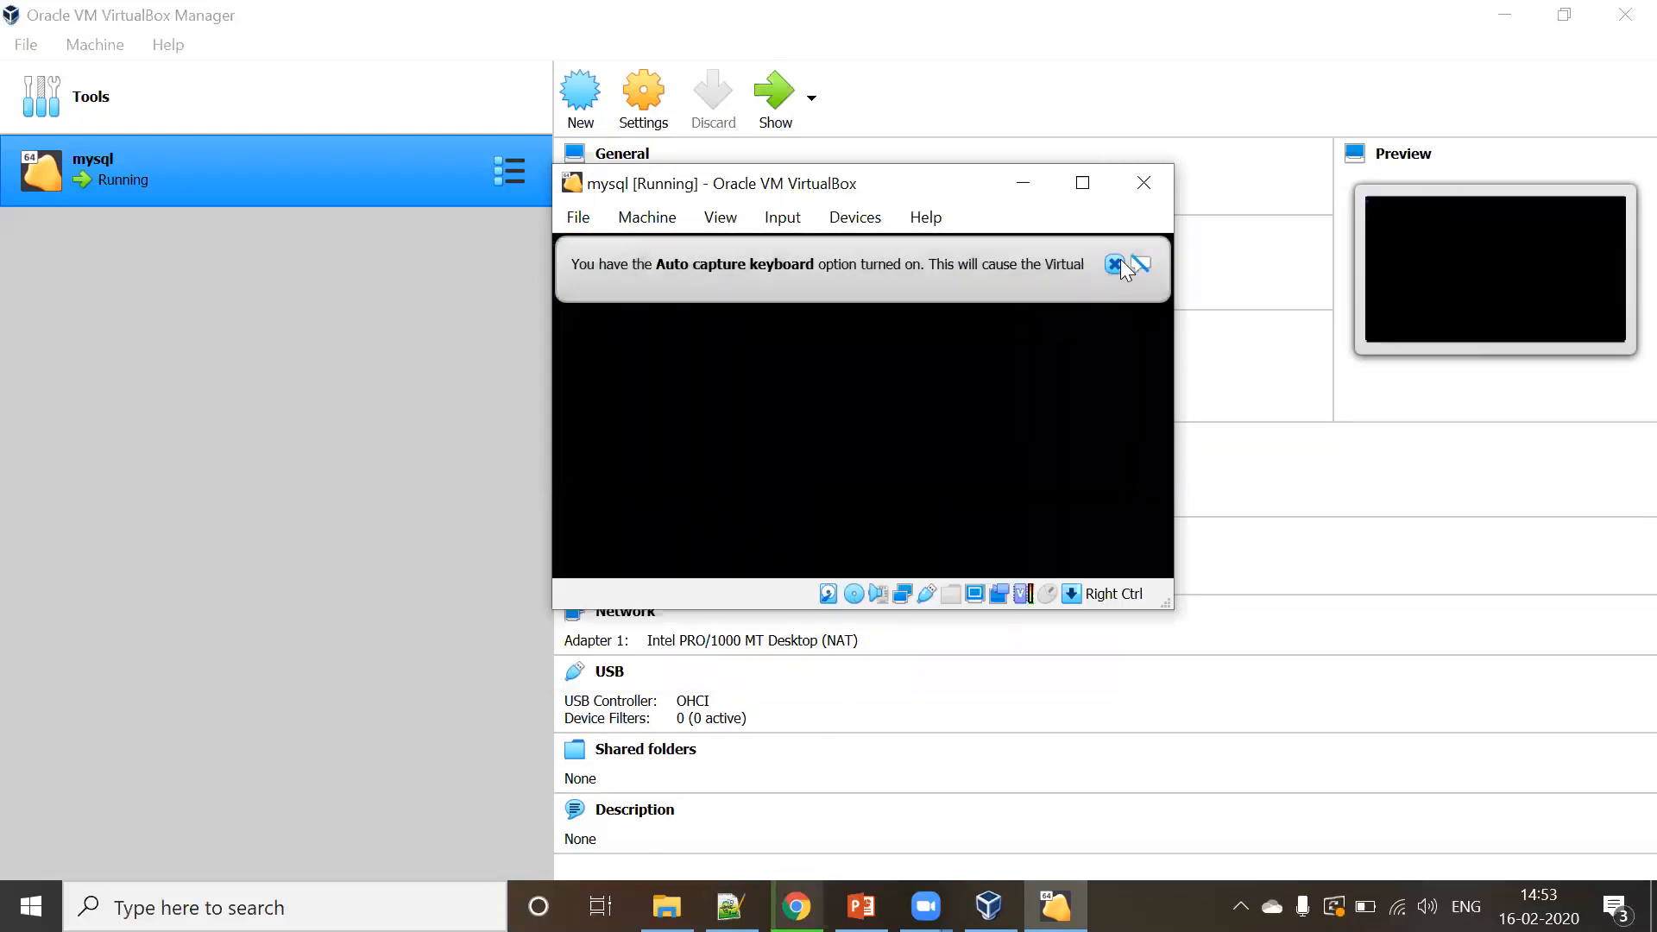
- Switch the VM window to View > Scaled Mode and maximize it to fill the screen
click(1117, 261)
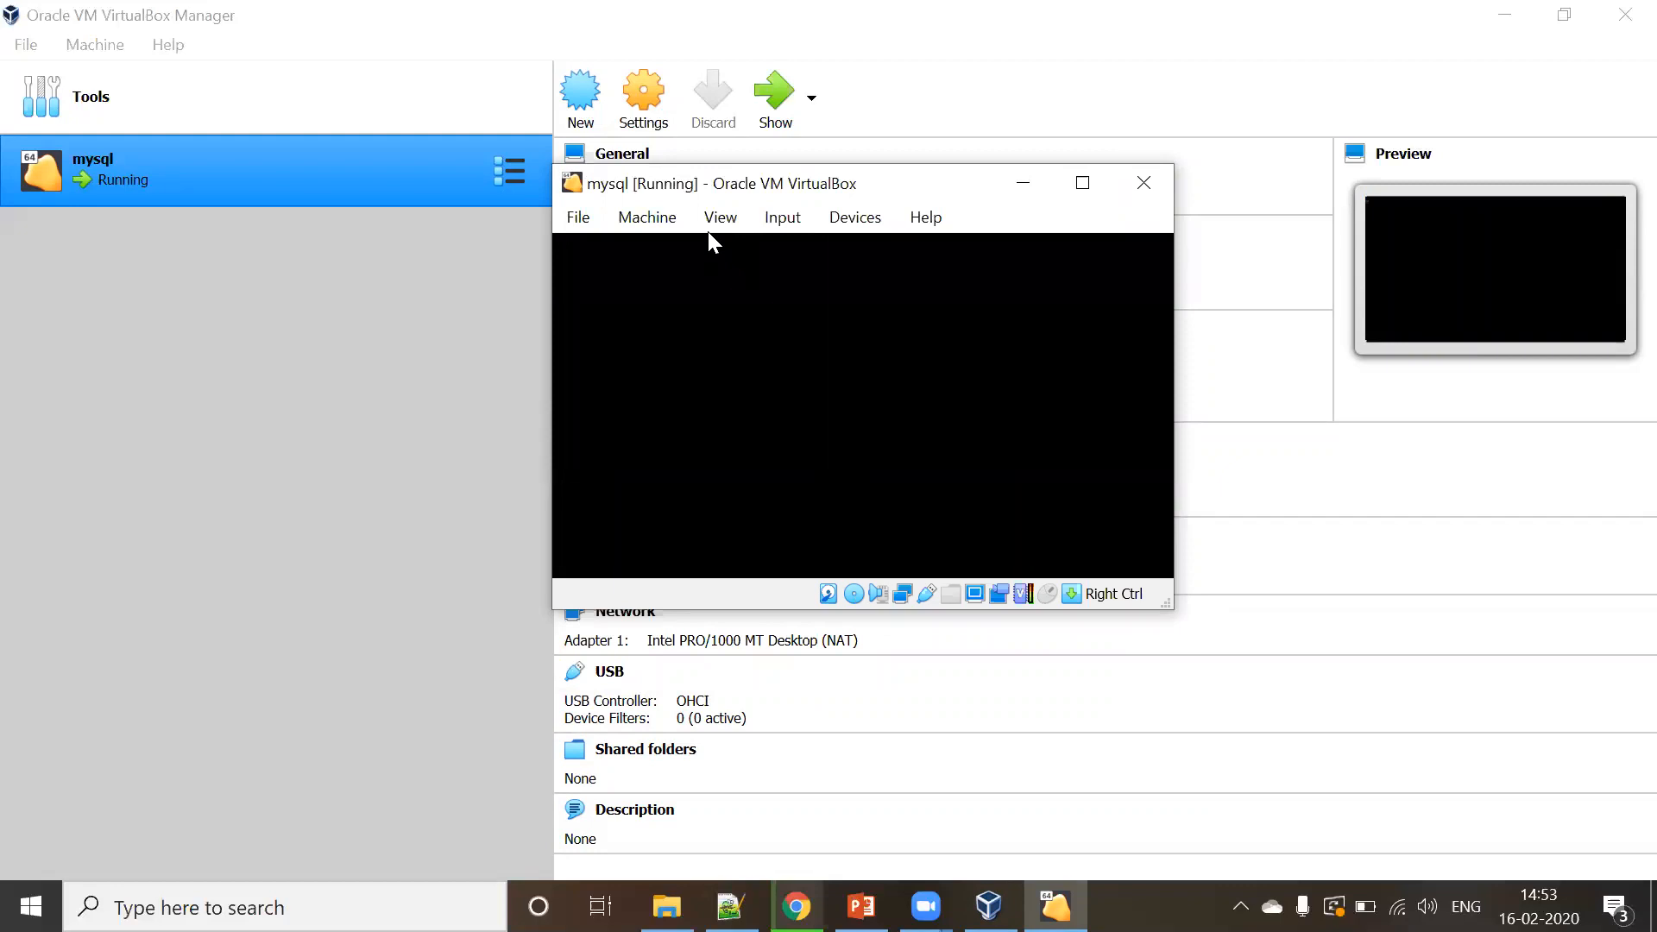
click(711, 223)
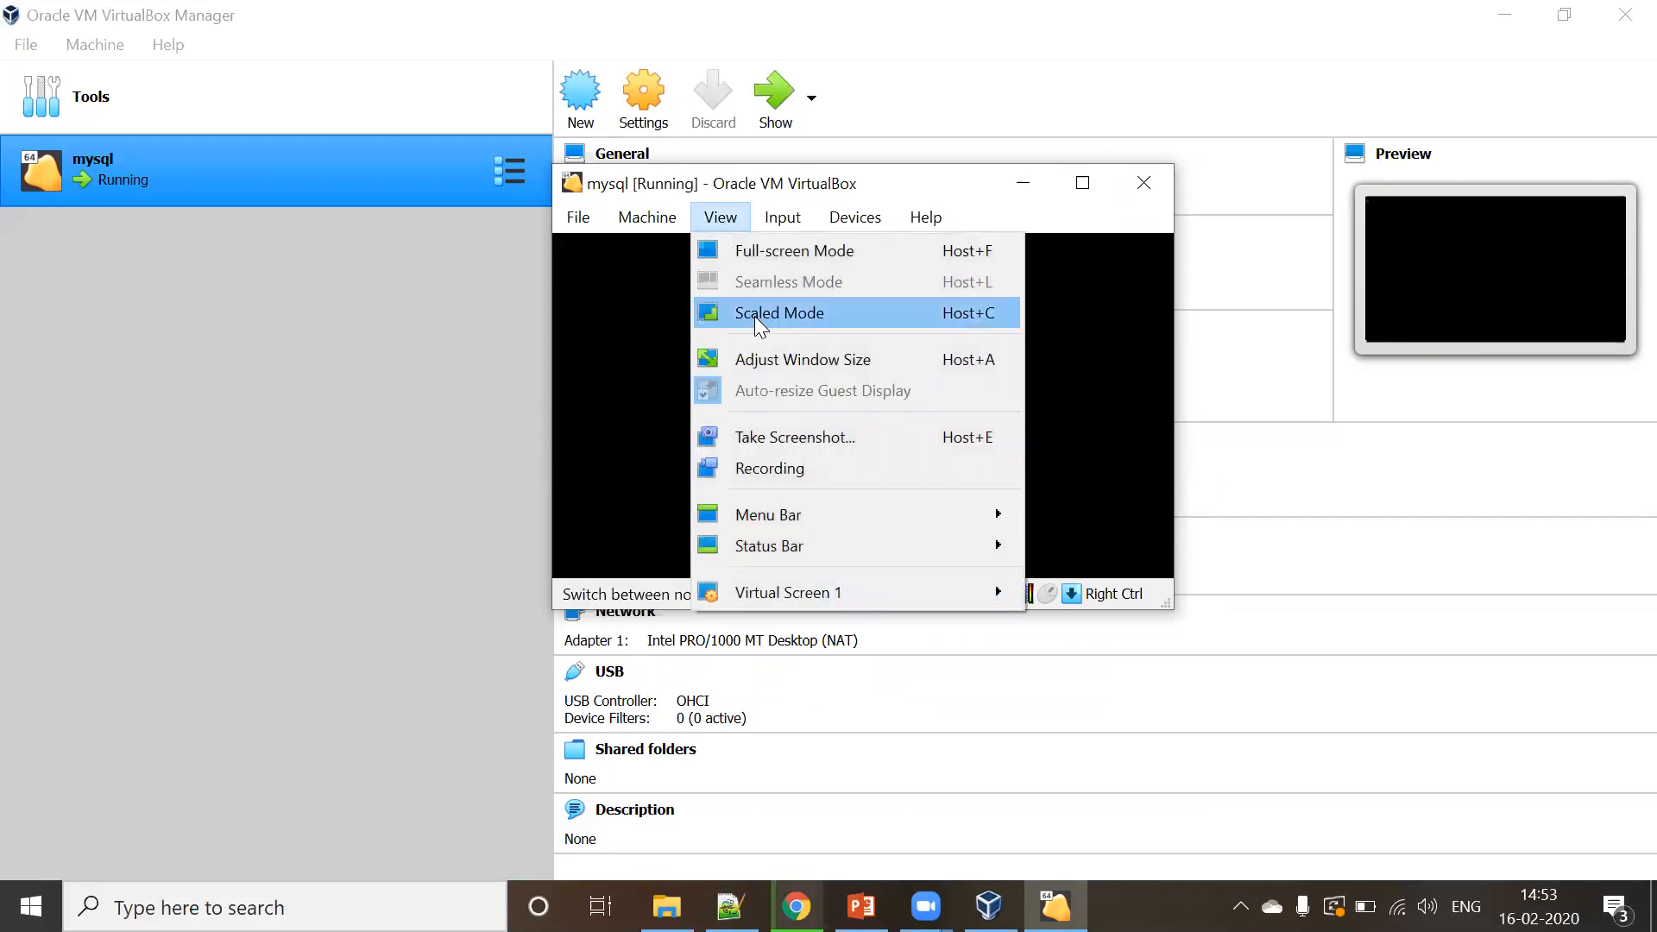
click(754, 316)
click(822, 513)
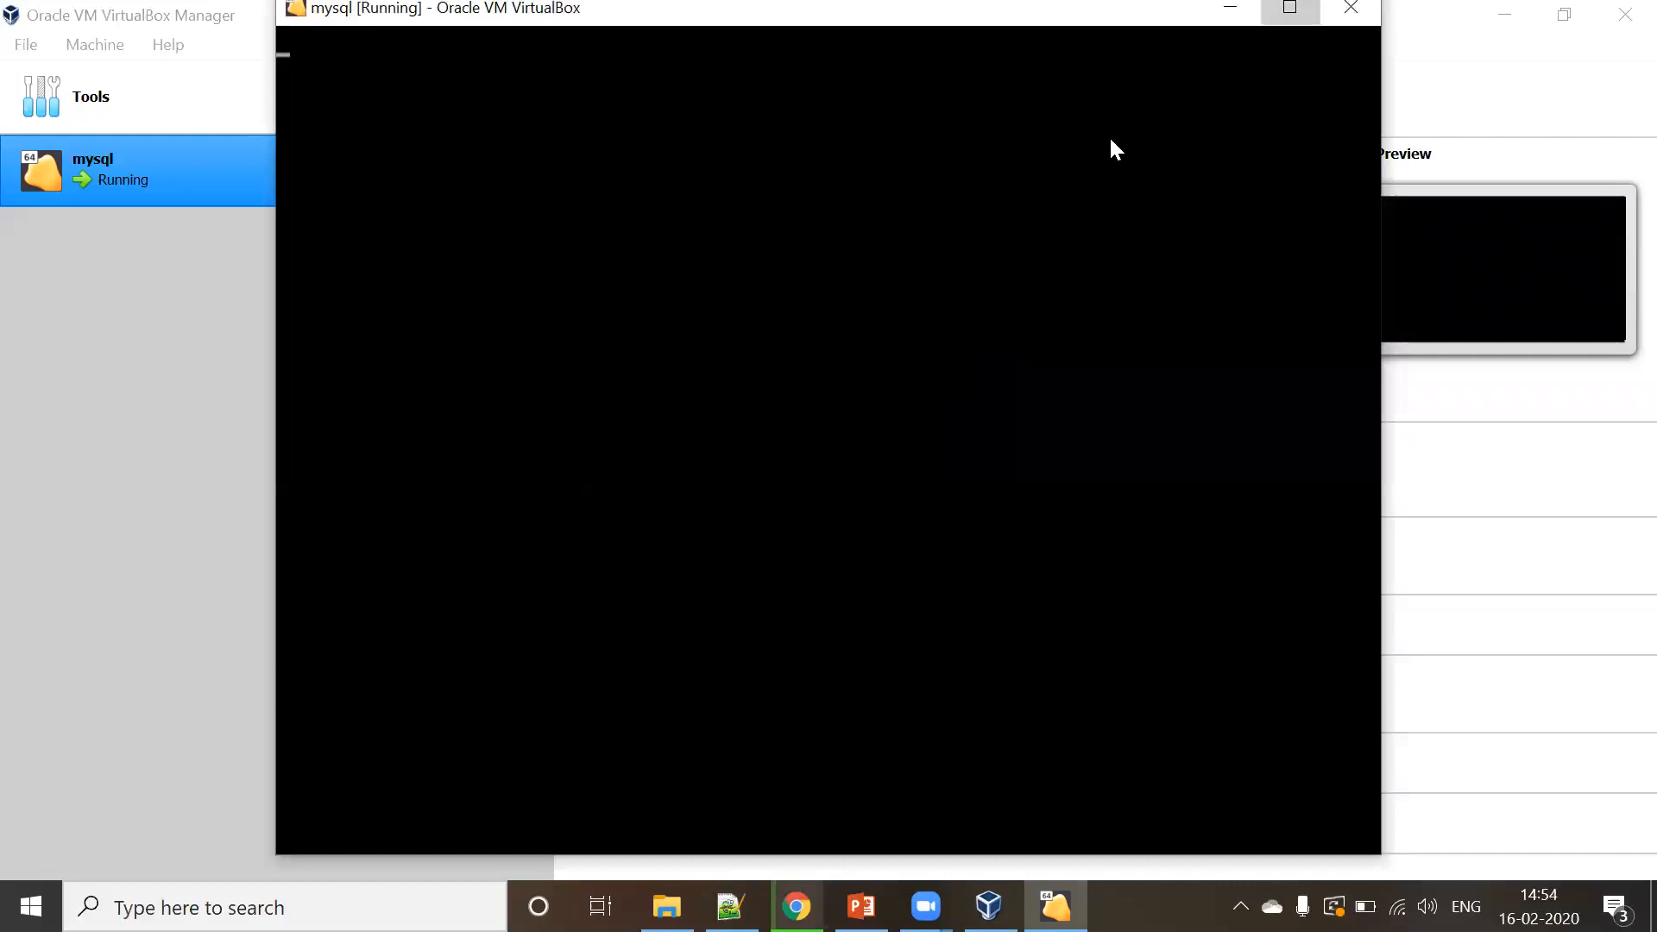
click(1290, 8)
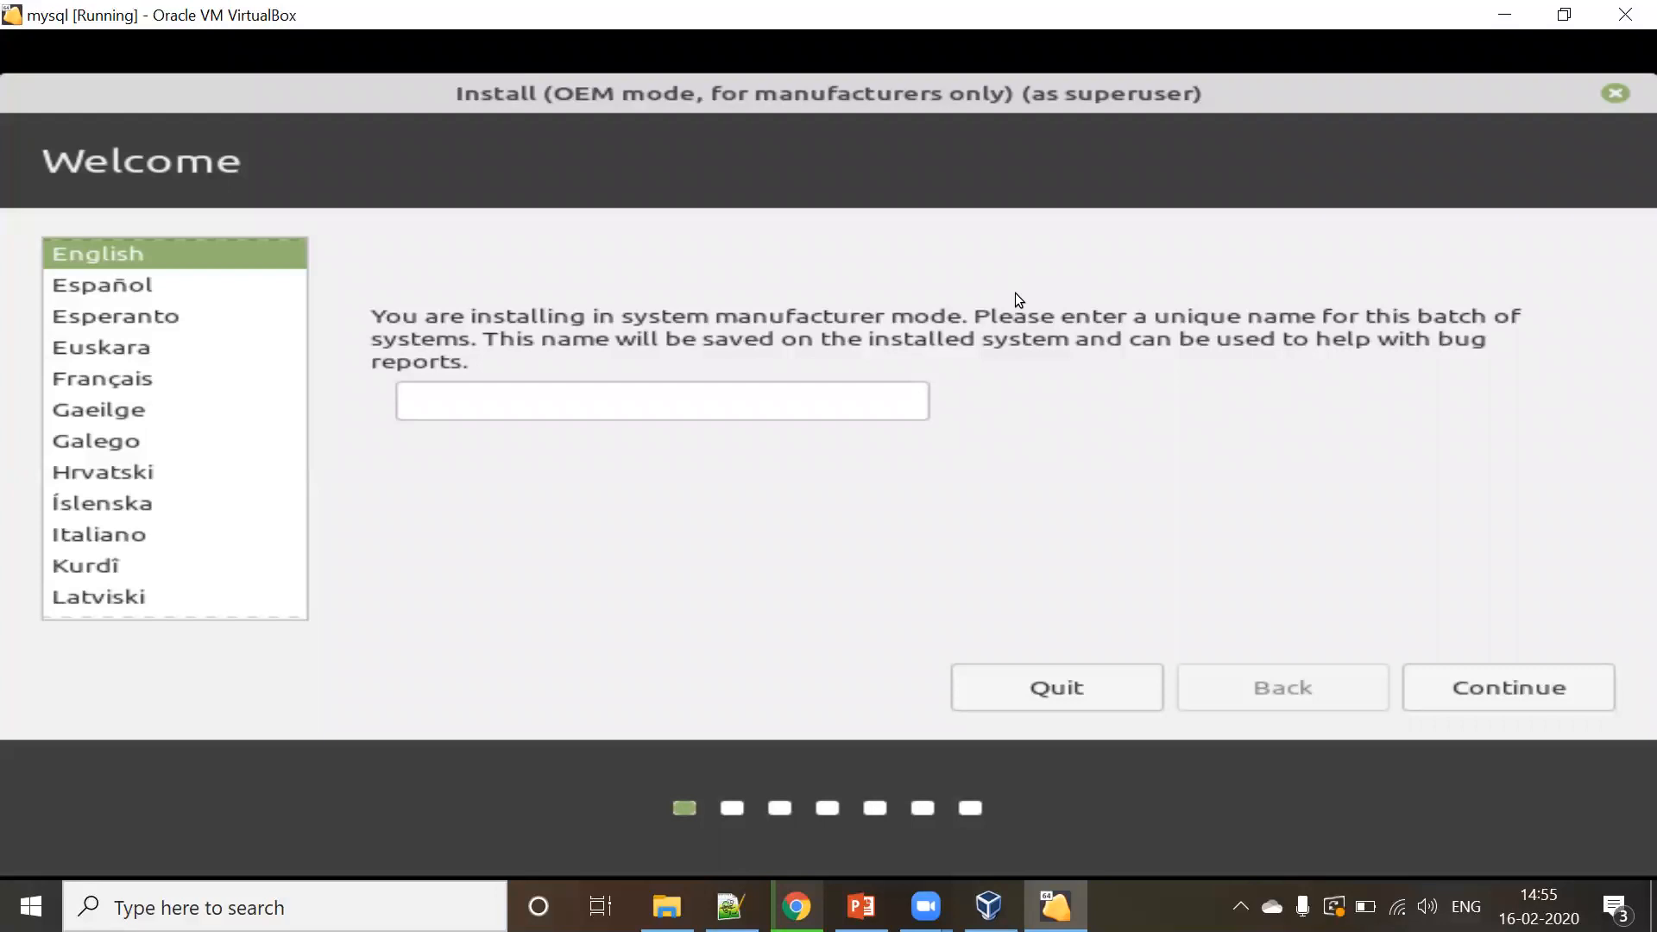
- Enter mysql as the batch name, keep English with the English (US) keyboard, and accept third-party software
click(822, 404)
text(mysql)
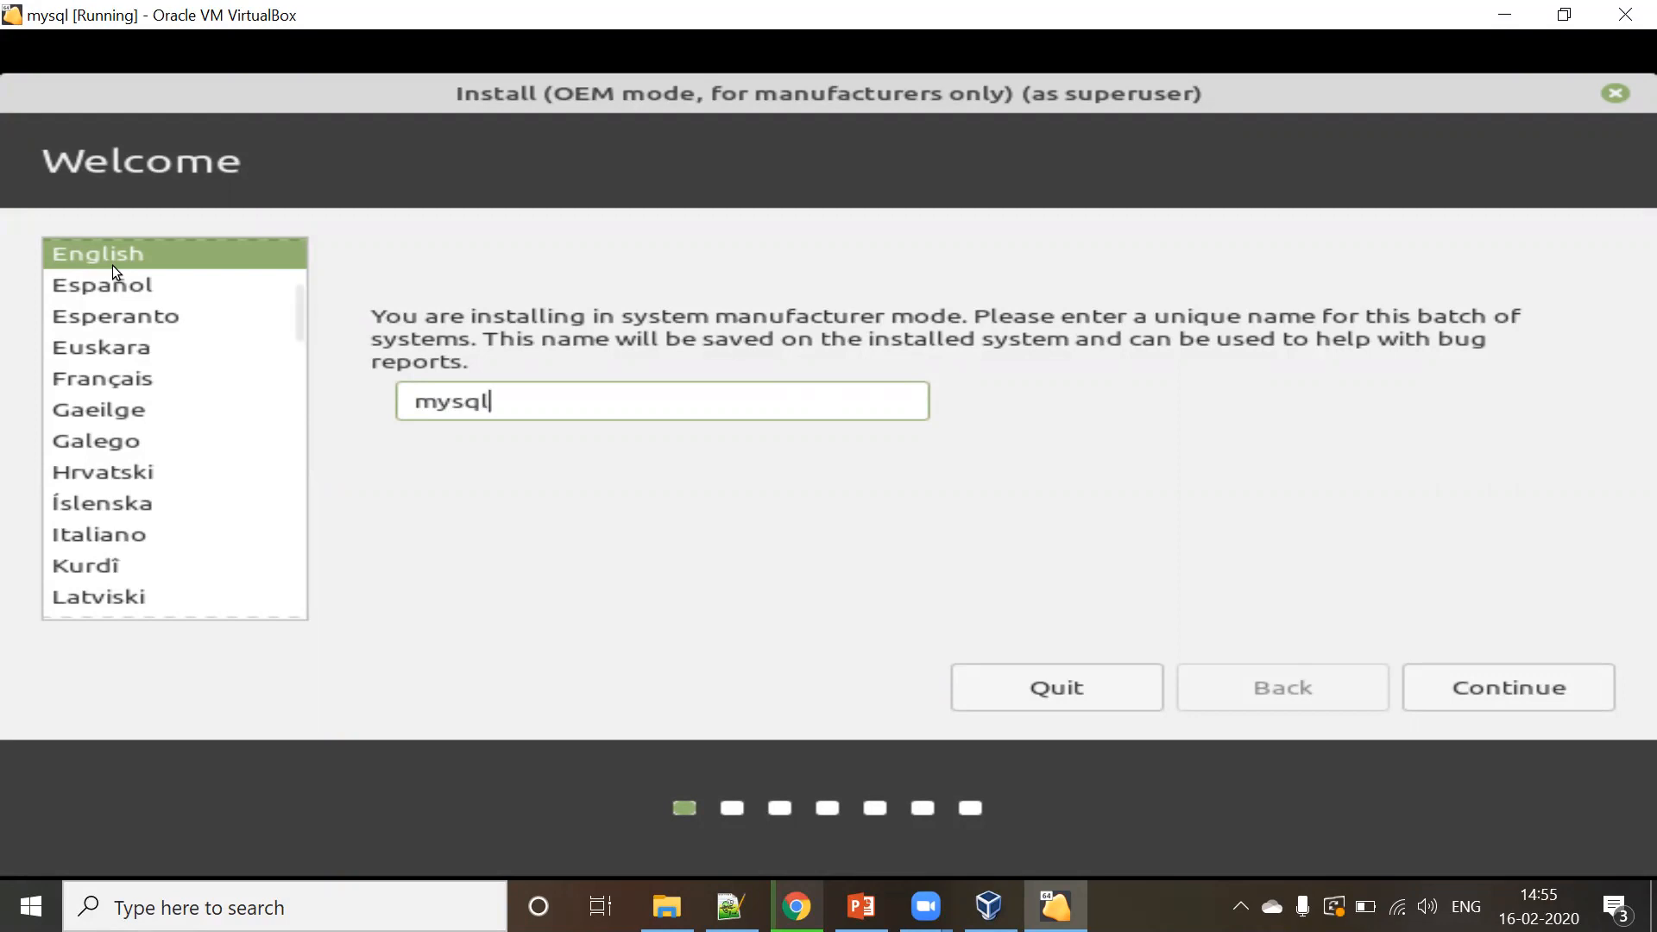
click(1477, 685)
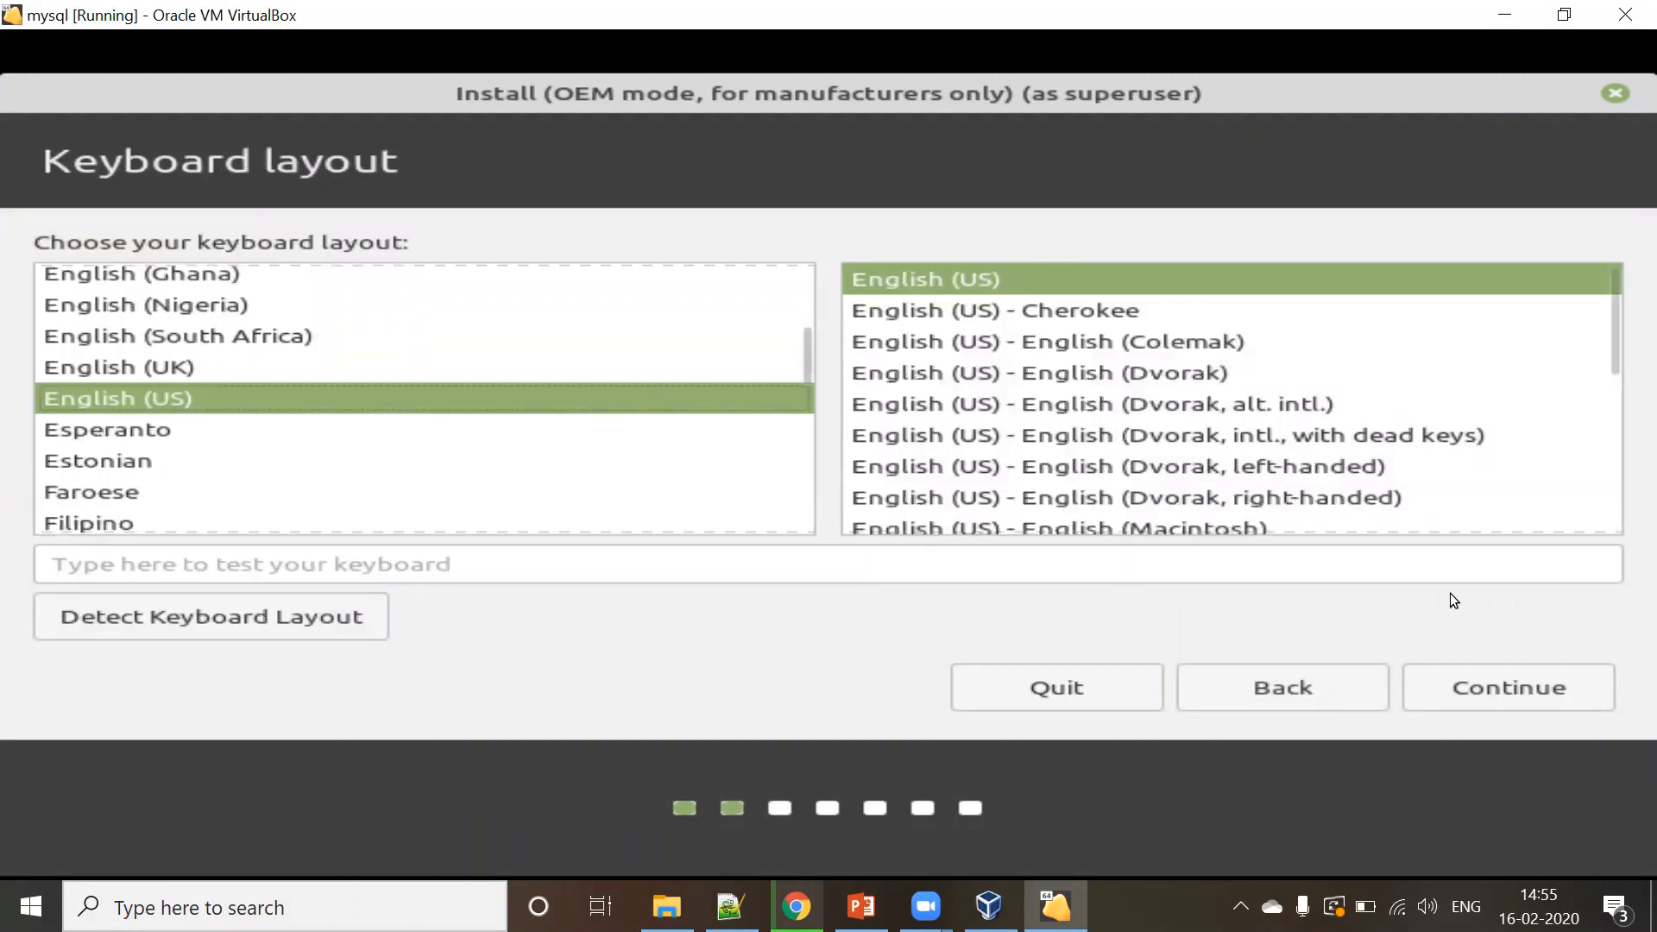
click(1515, 692)
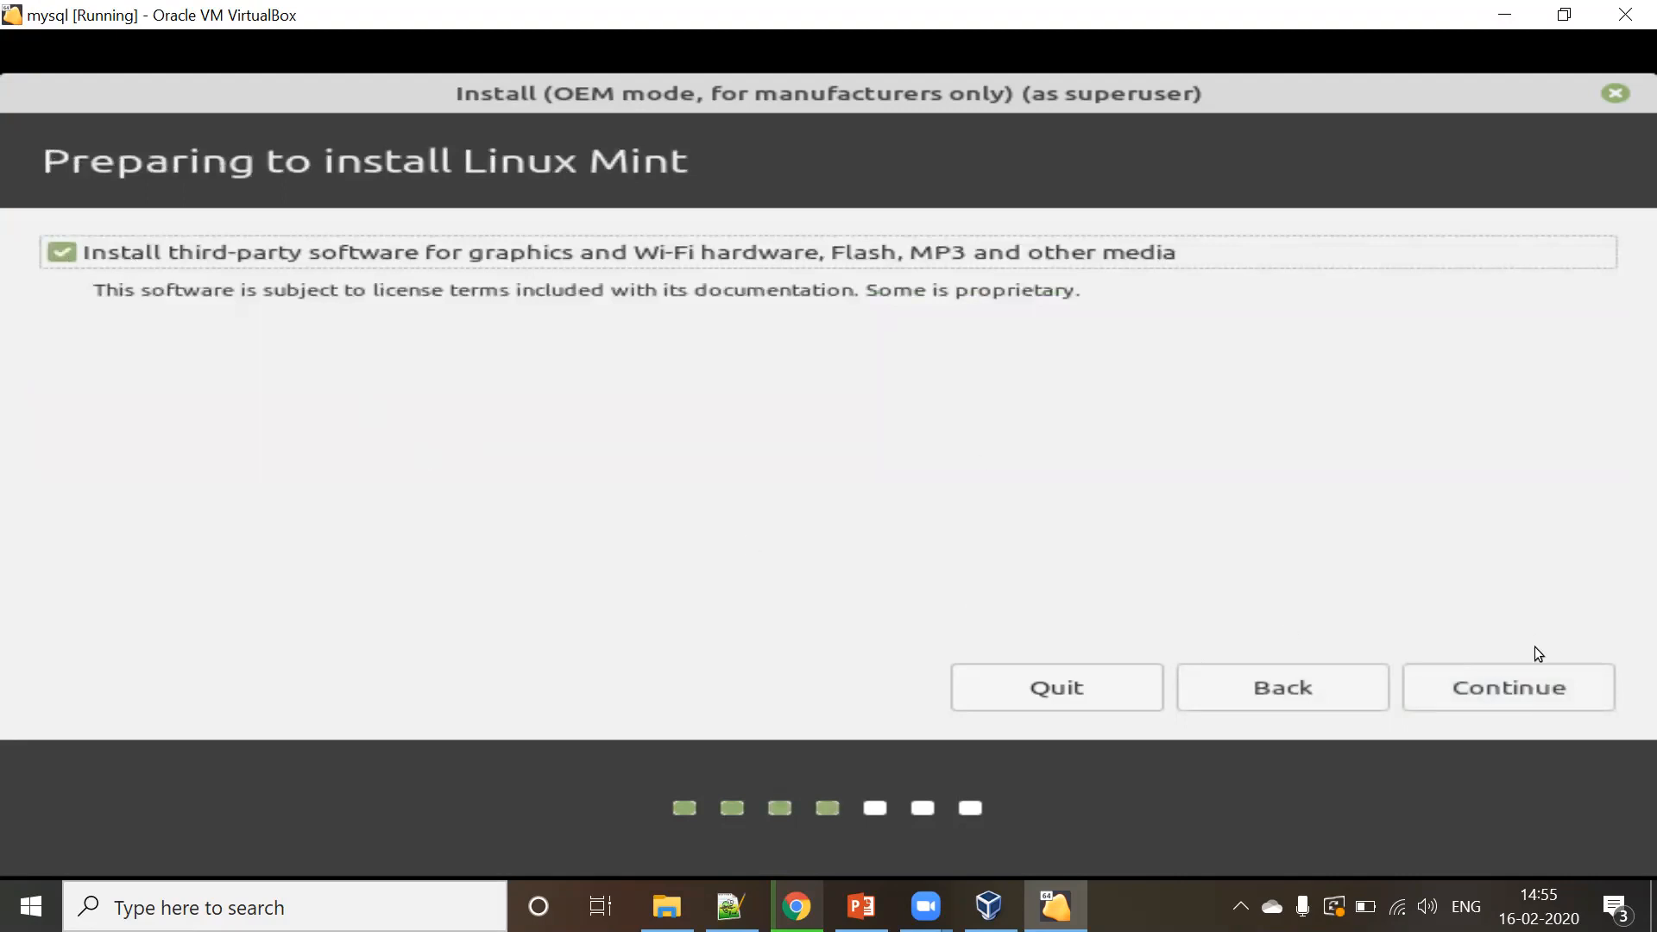
click(1531, 682)
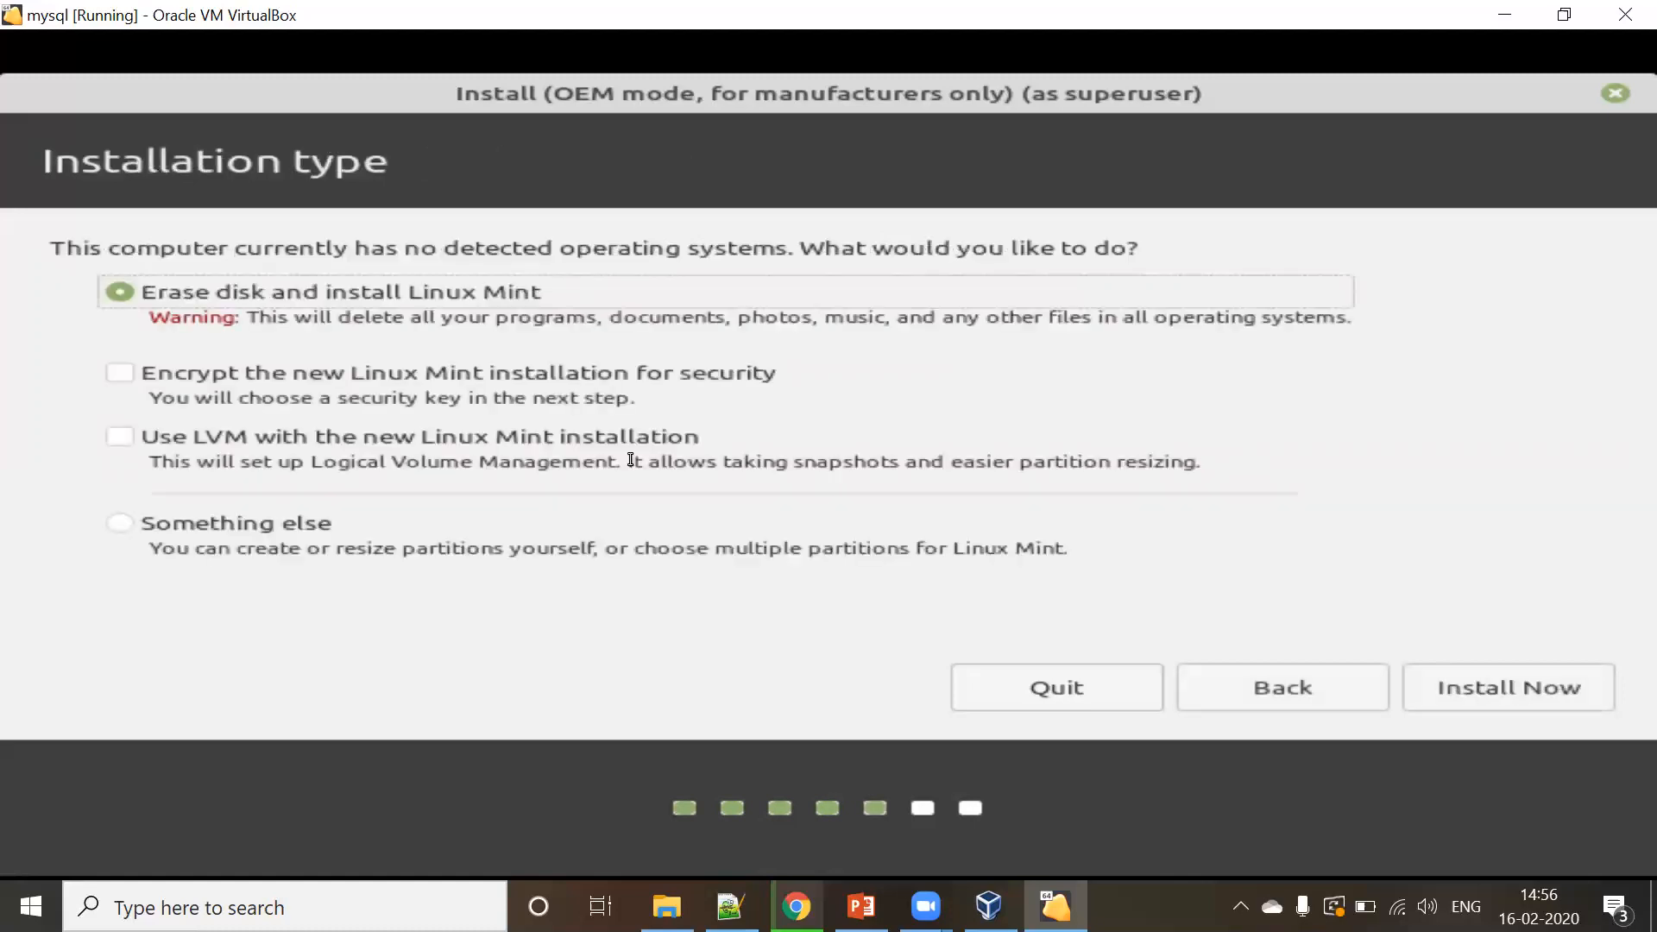
- Choose erase disk with LVM for Linux Mint, start Install Now, and confirm writing the partition changes
click(116, 443)
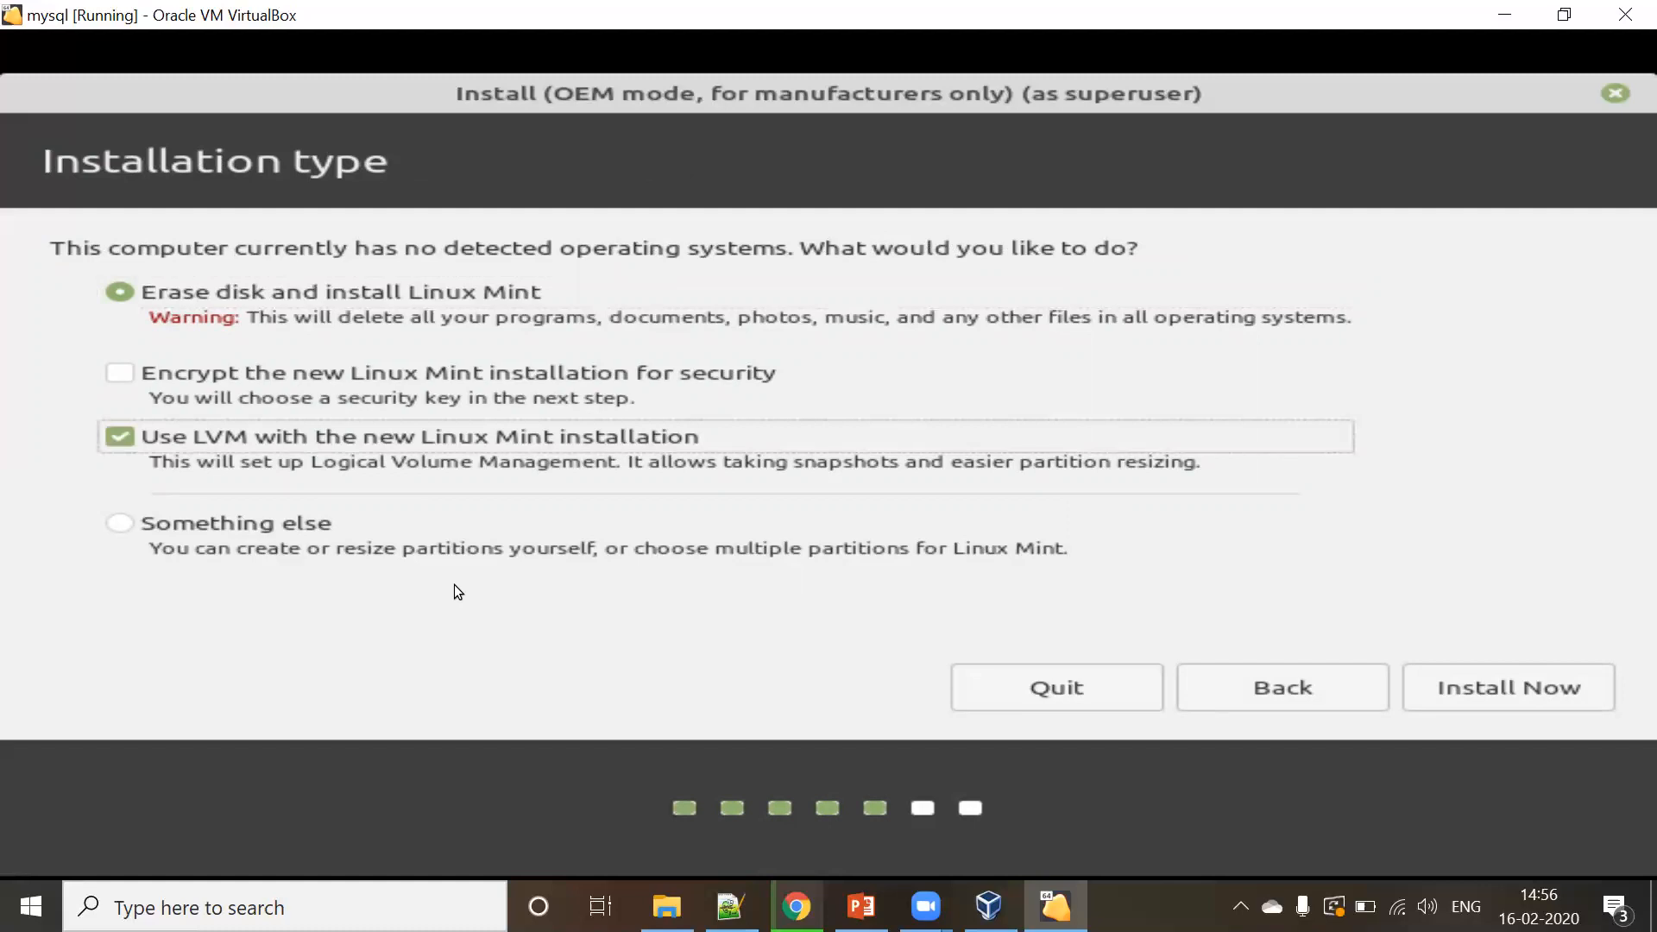
click(1511, 686)
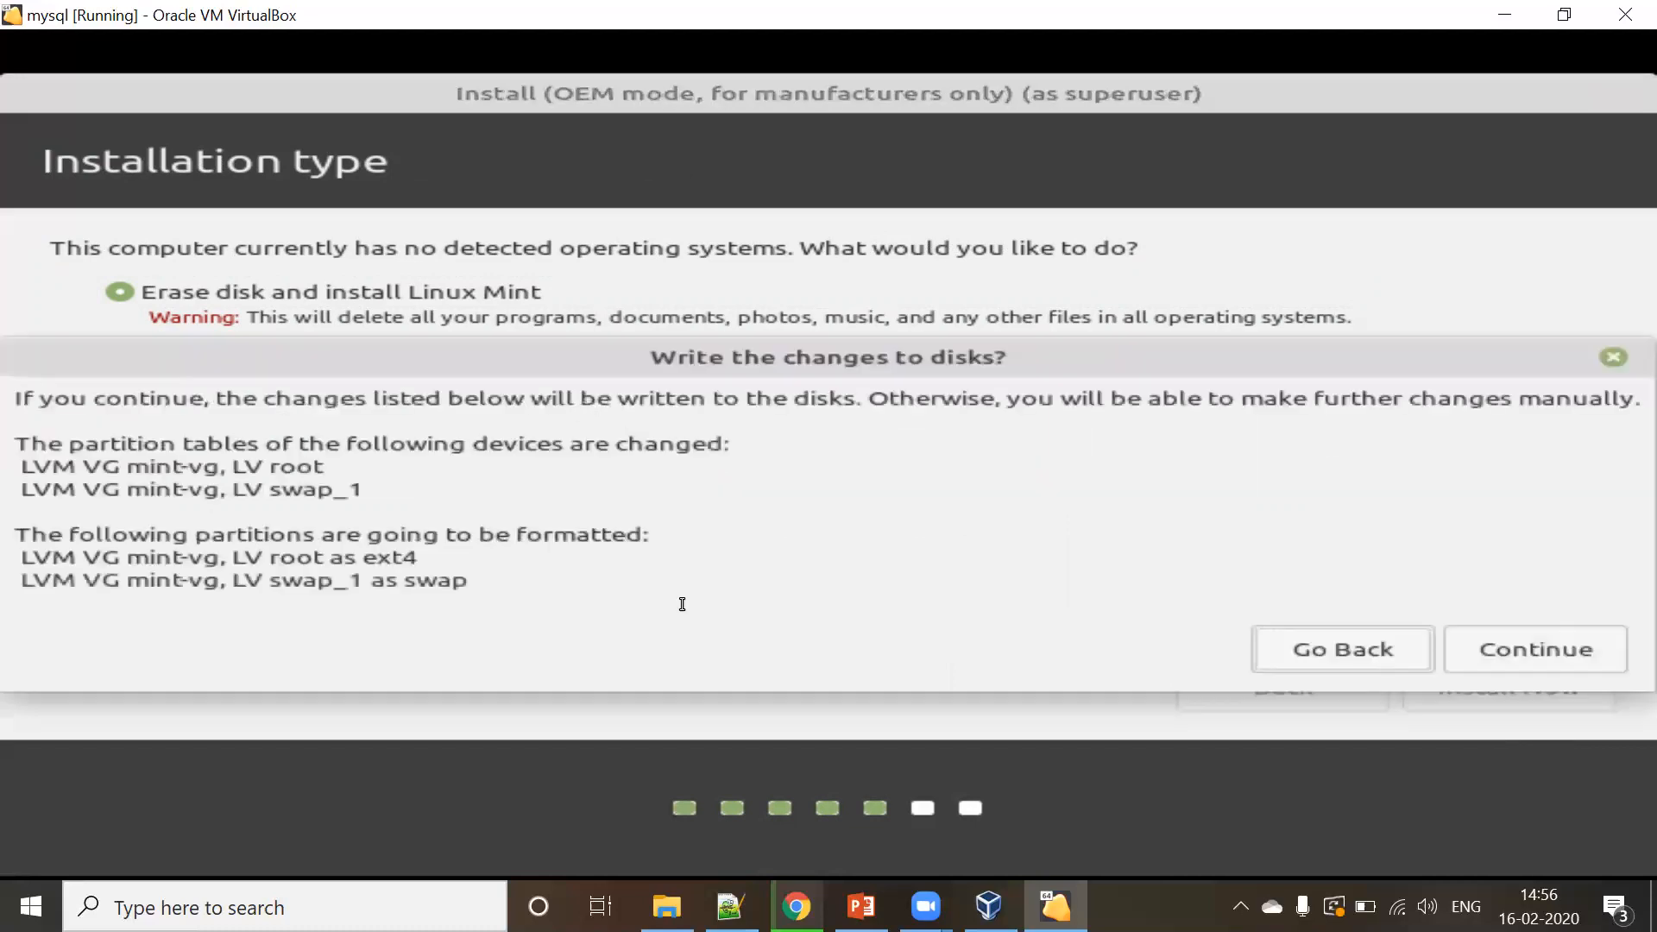
click(1515, 653)
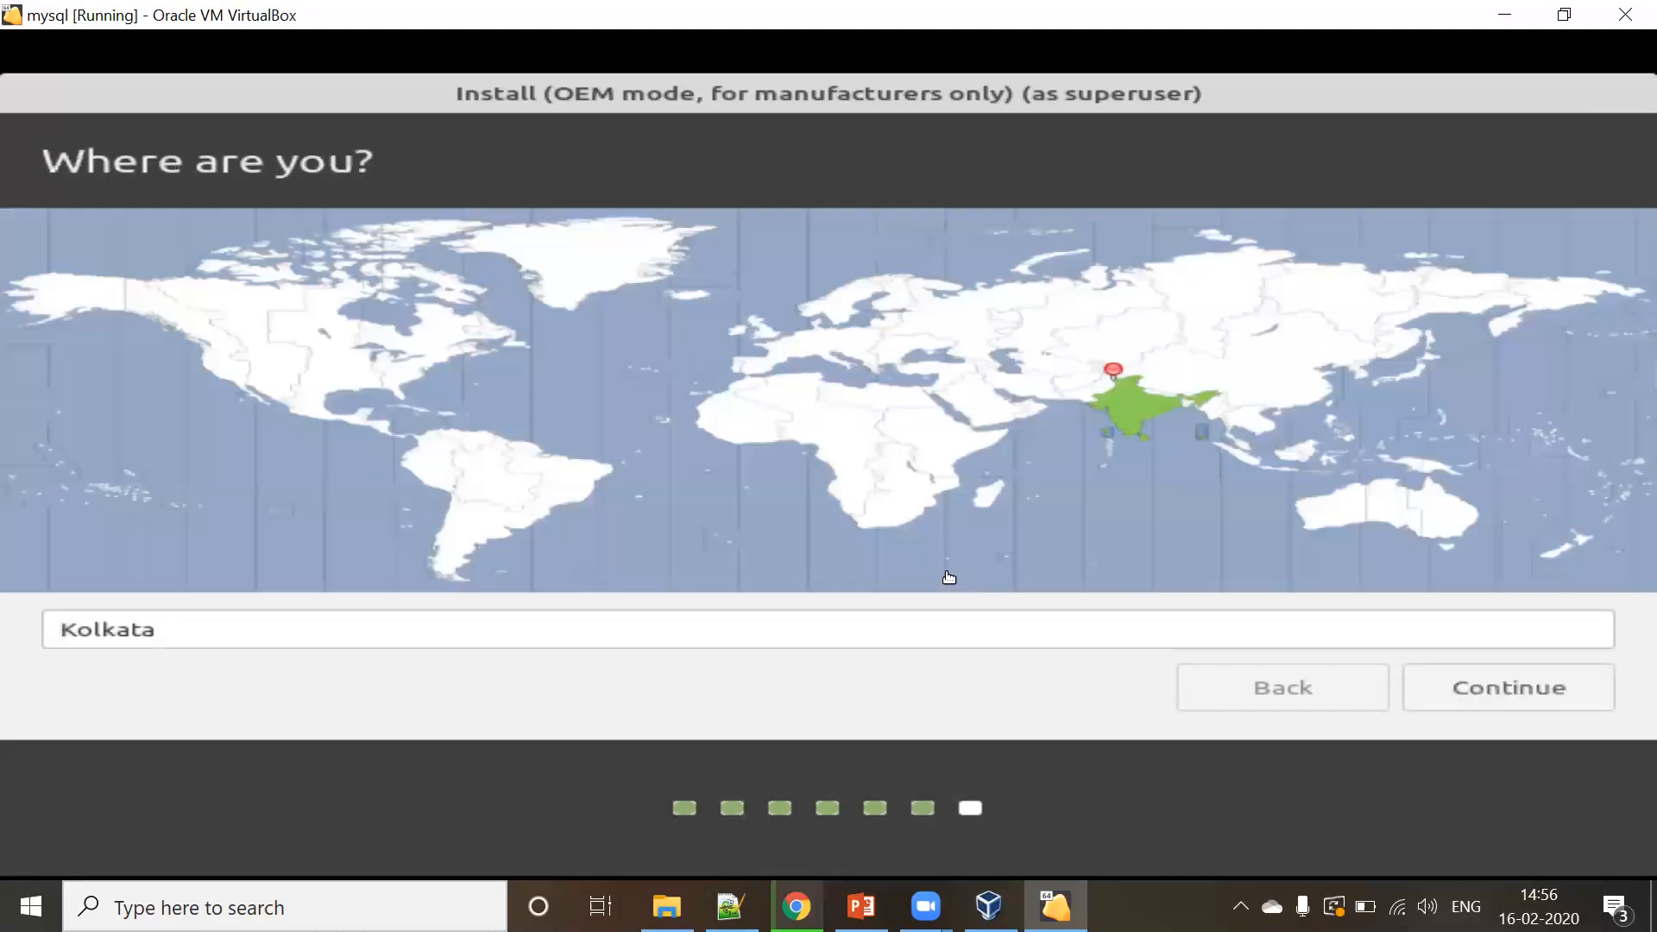
- Replace Kolkata with Bangalore City as the location and continue to the Who are you? page
double_click(946, 636)
text(bangalore)
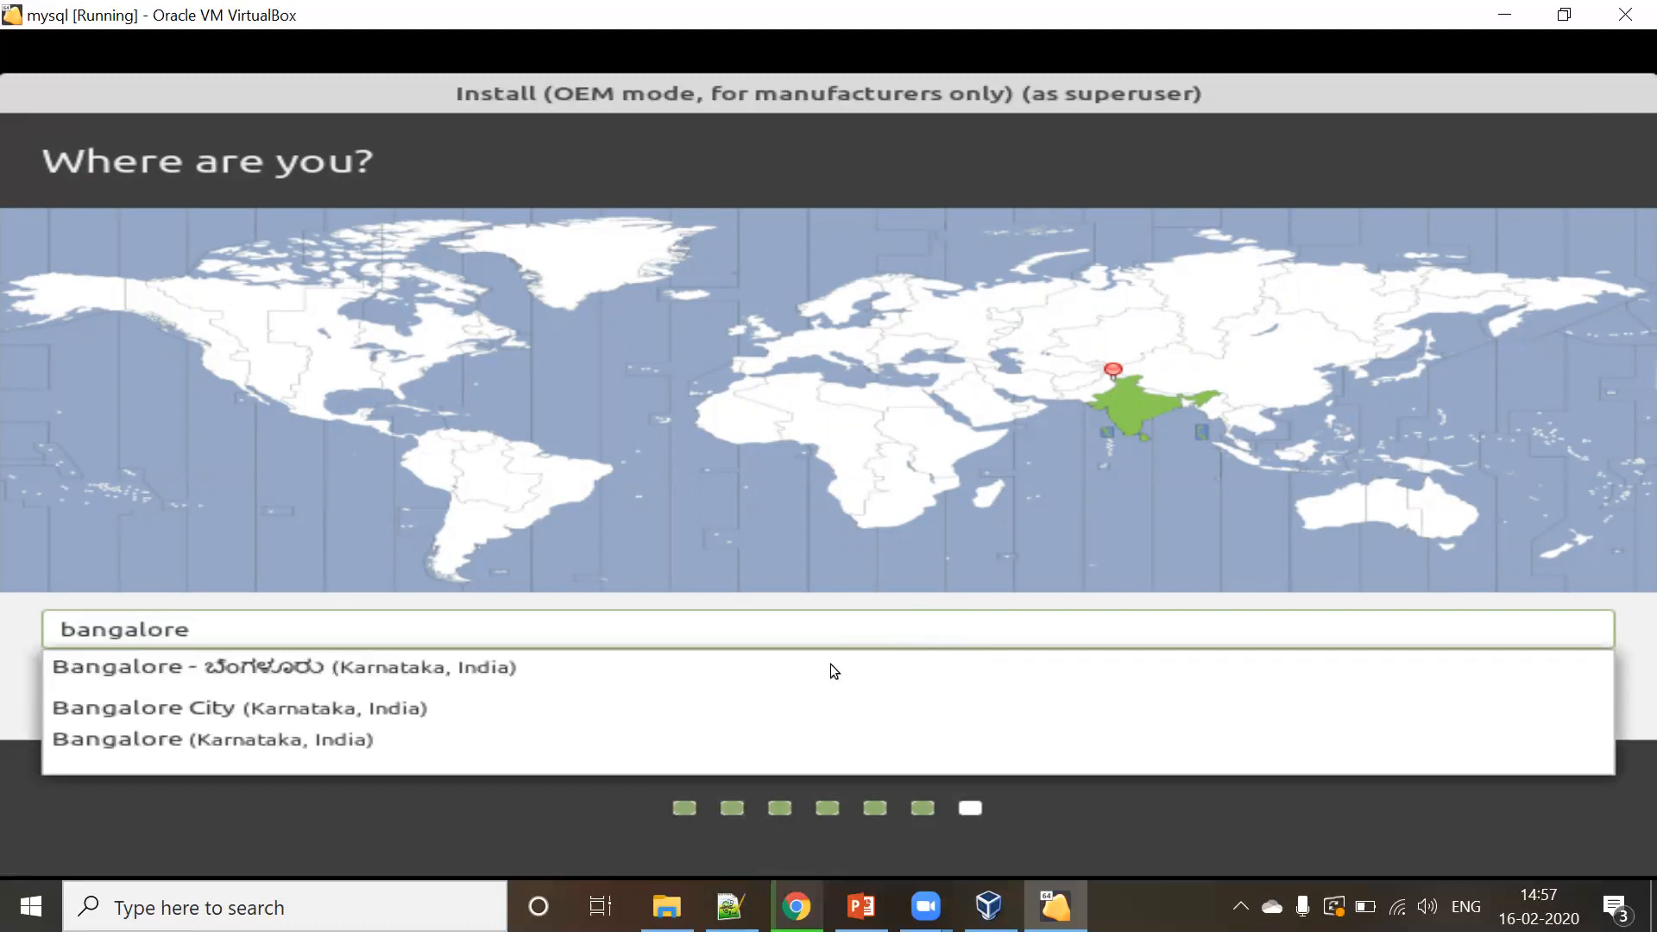
click(823, 712)
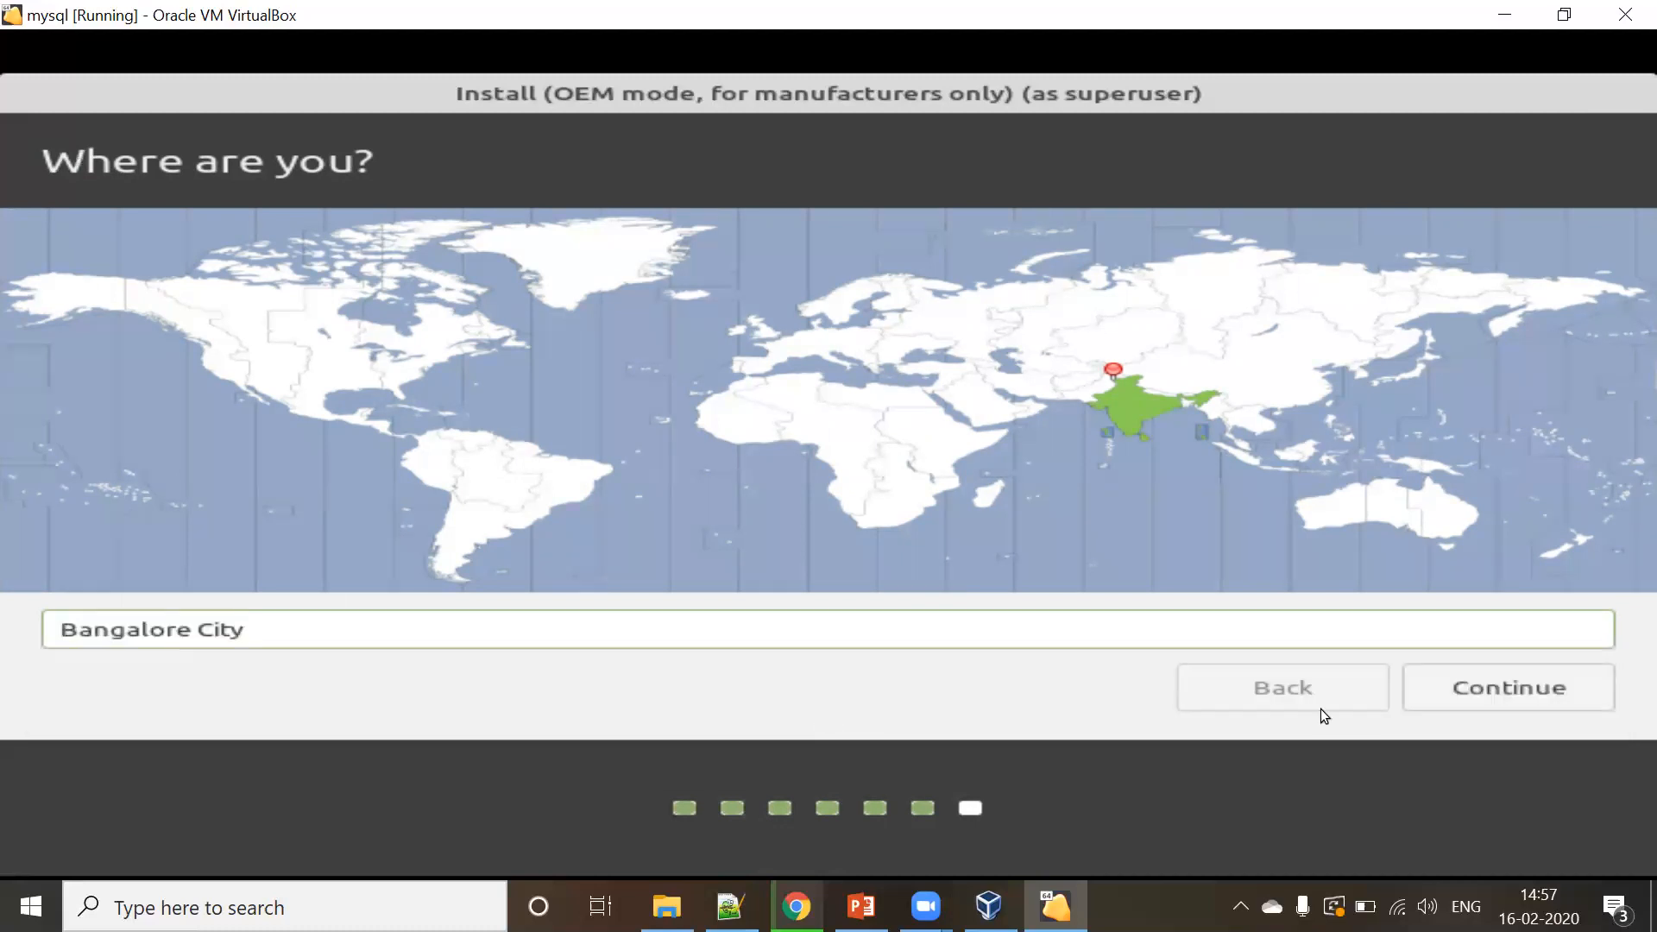
click(1539, 686)
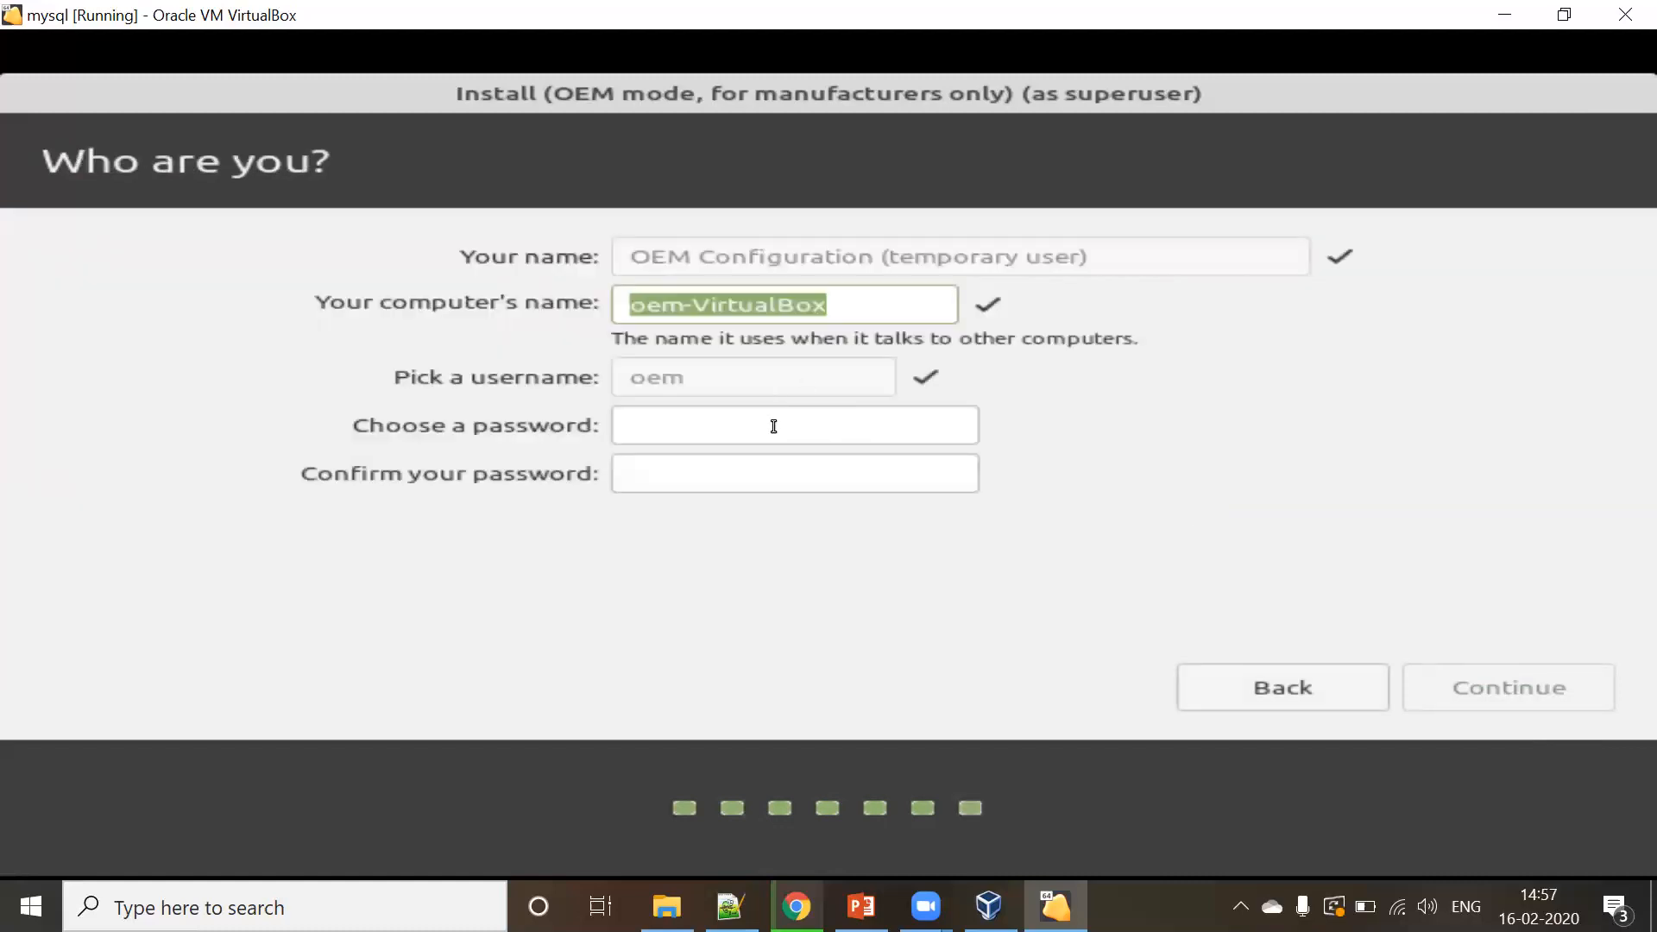
click(774, 426)
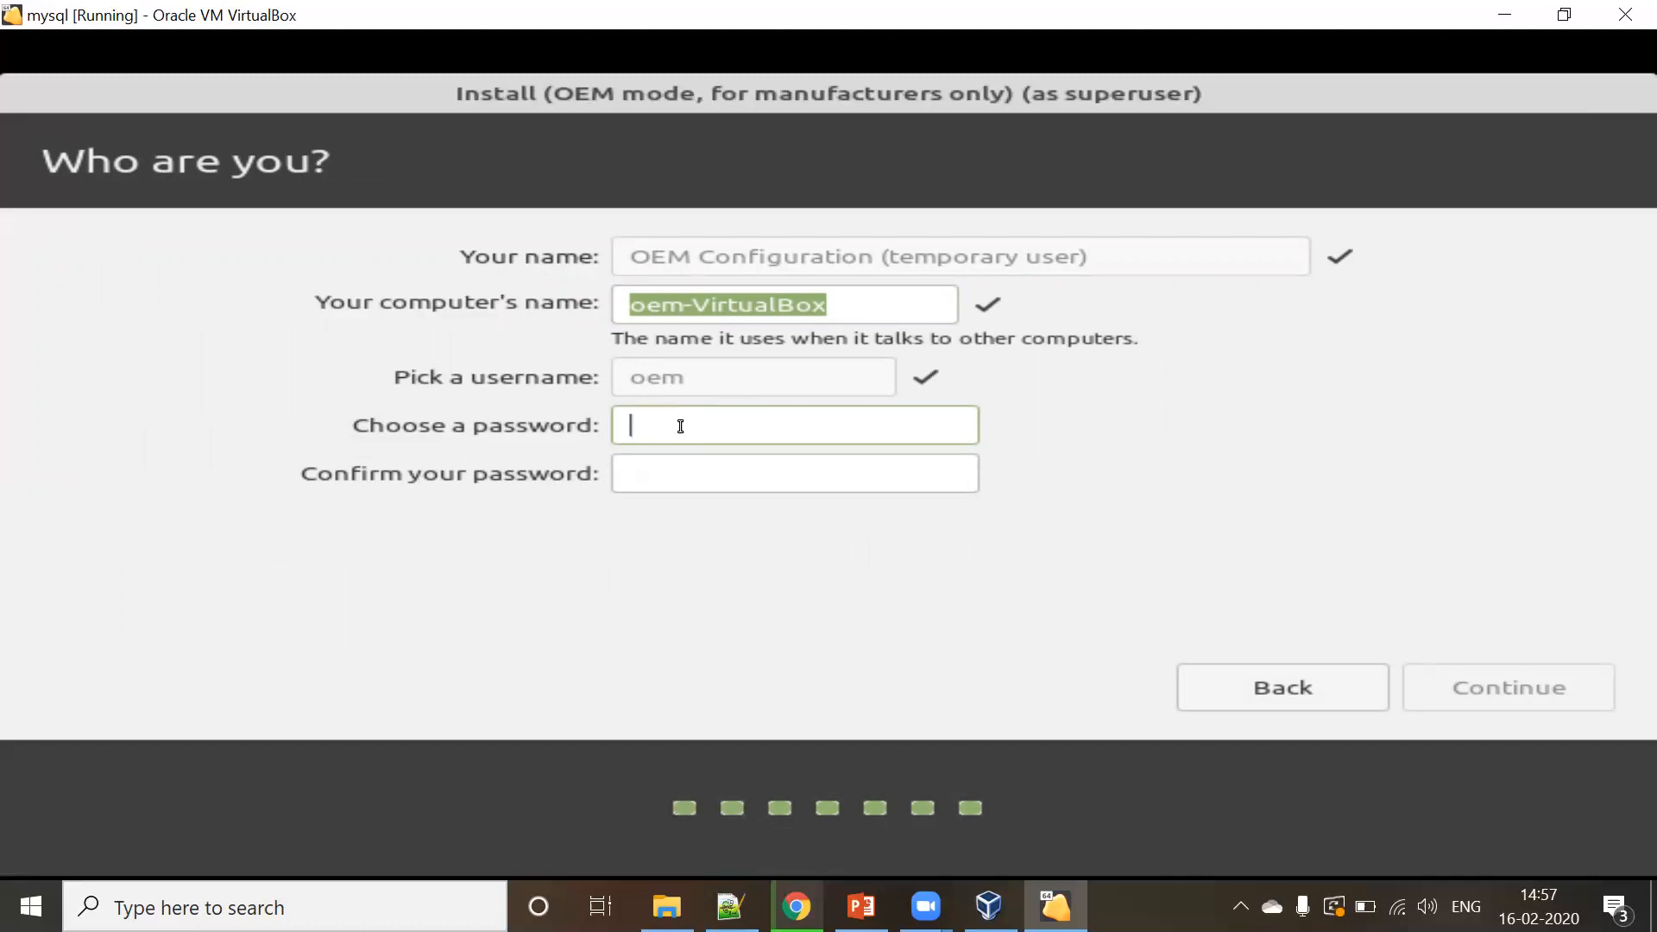
- Enter the oem account password, then continue so the installation runs to completion
text(1234)
key(Tab)
text(1234)
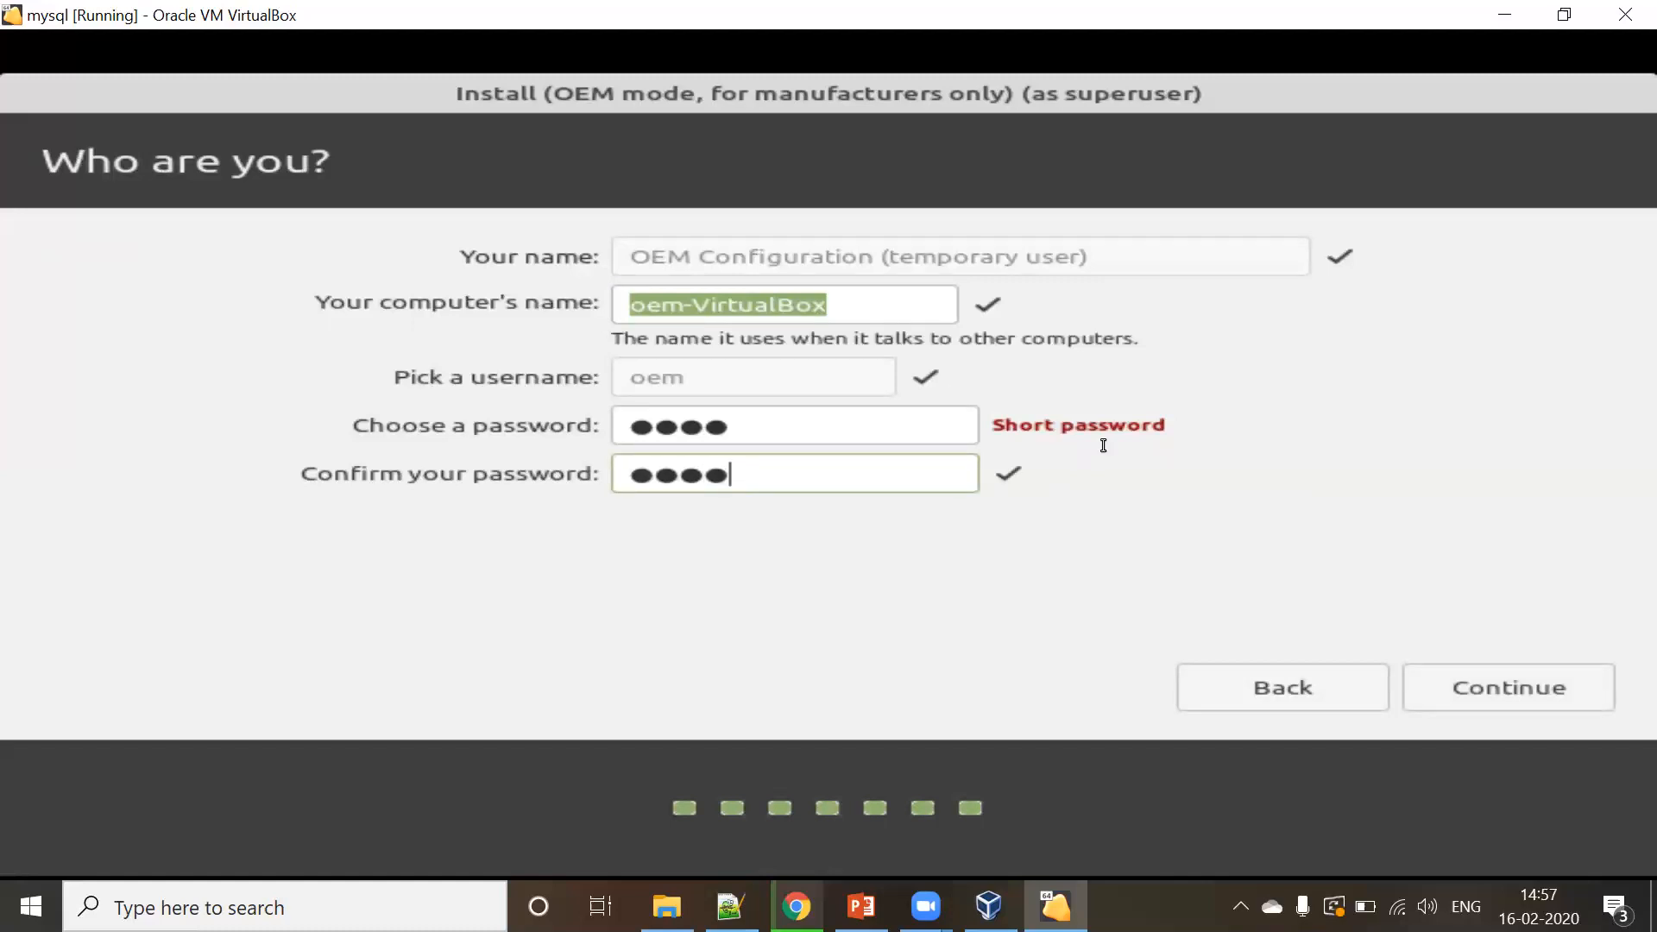
click(1496, 686)
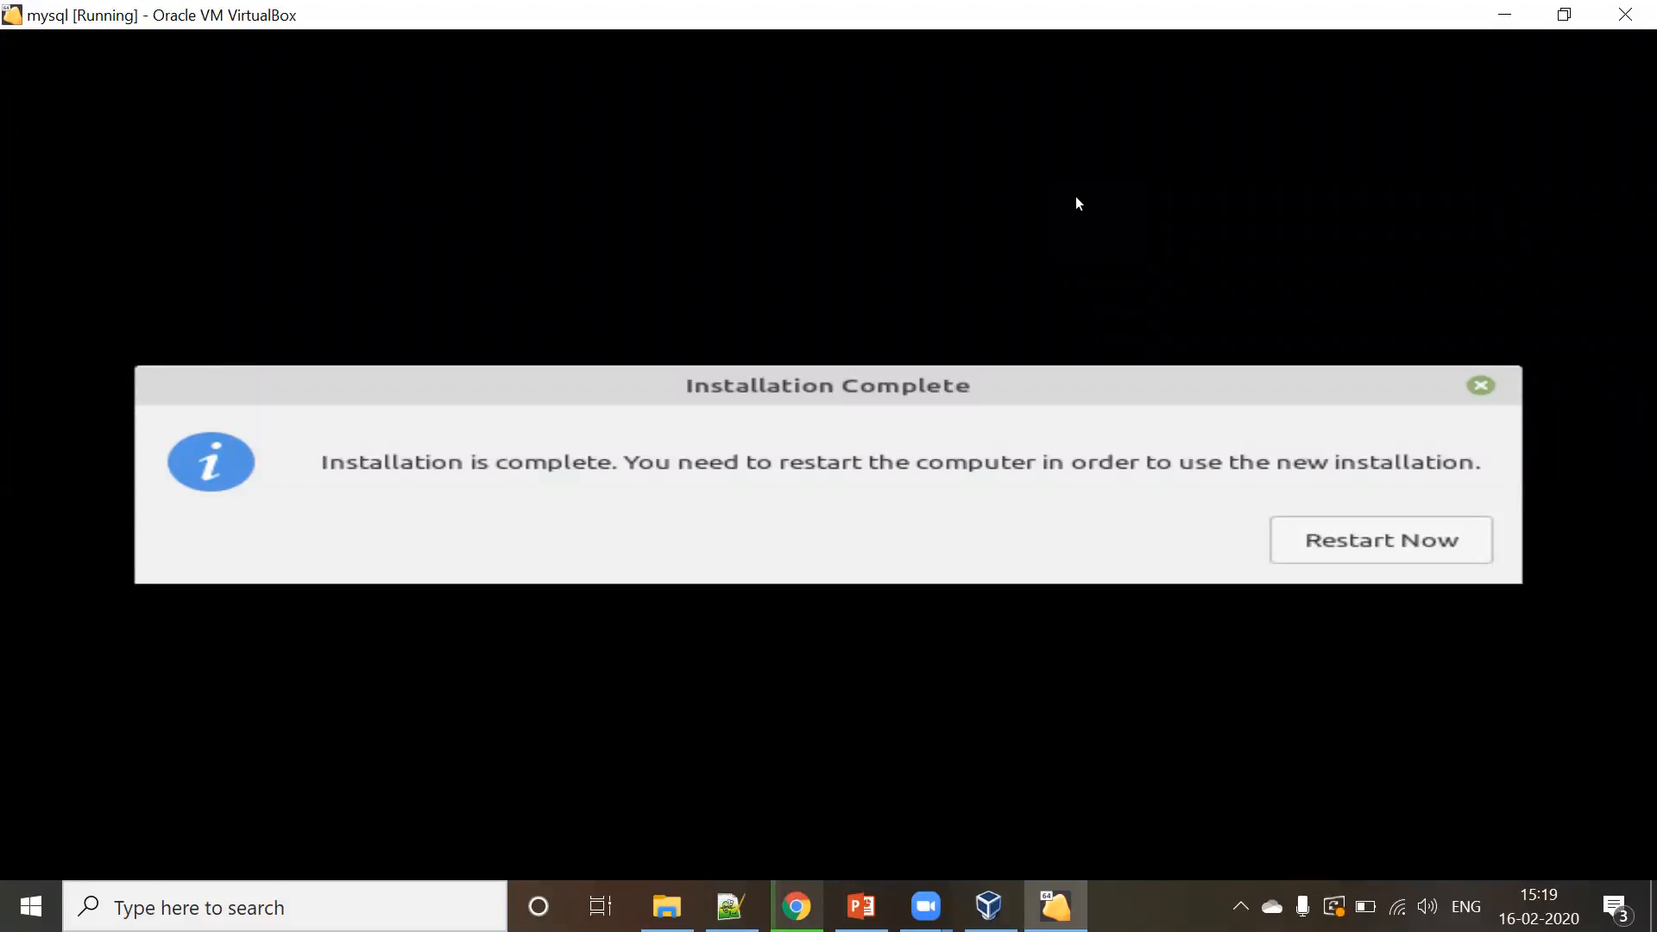
- Restart the mysql VM, confirm the remove-medium prompt, and dismiss both mouse integration notices
click(1334, 559)
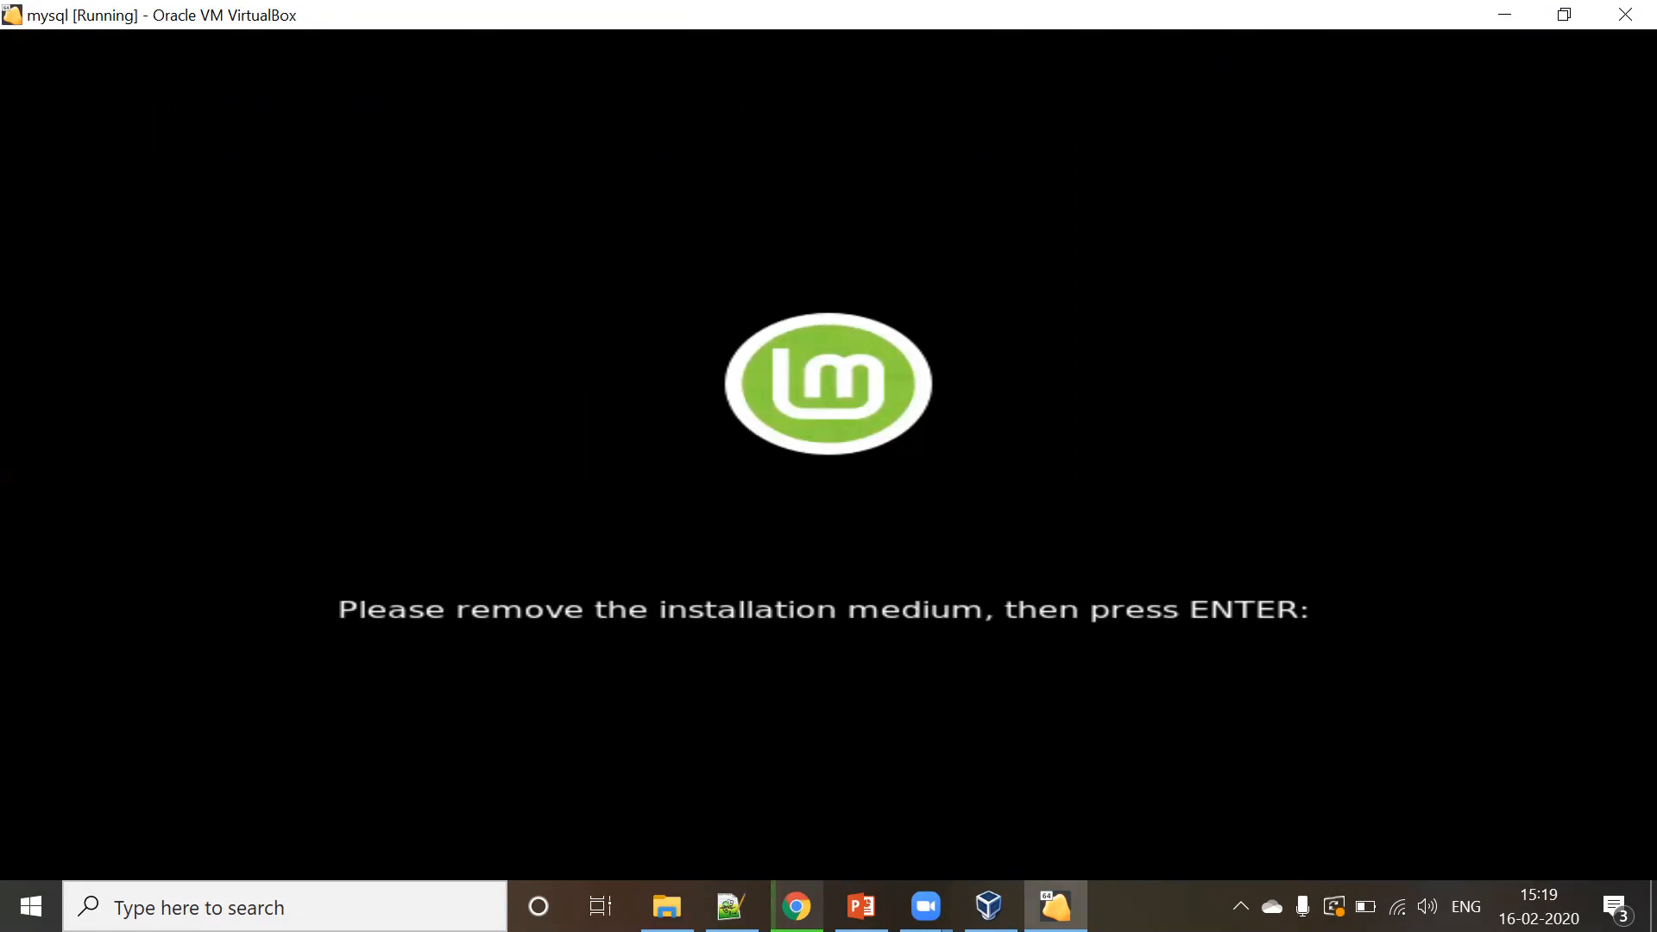
key(Return)
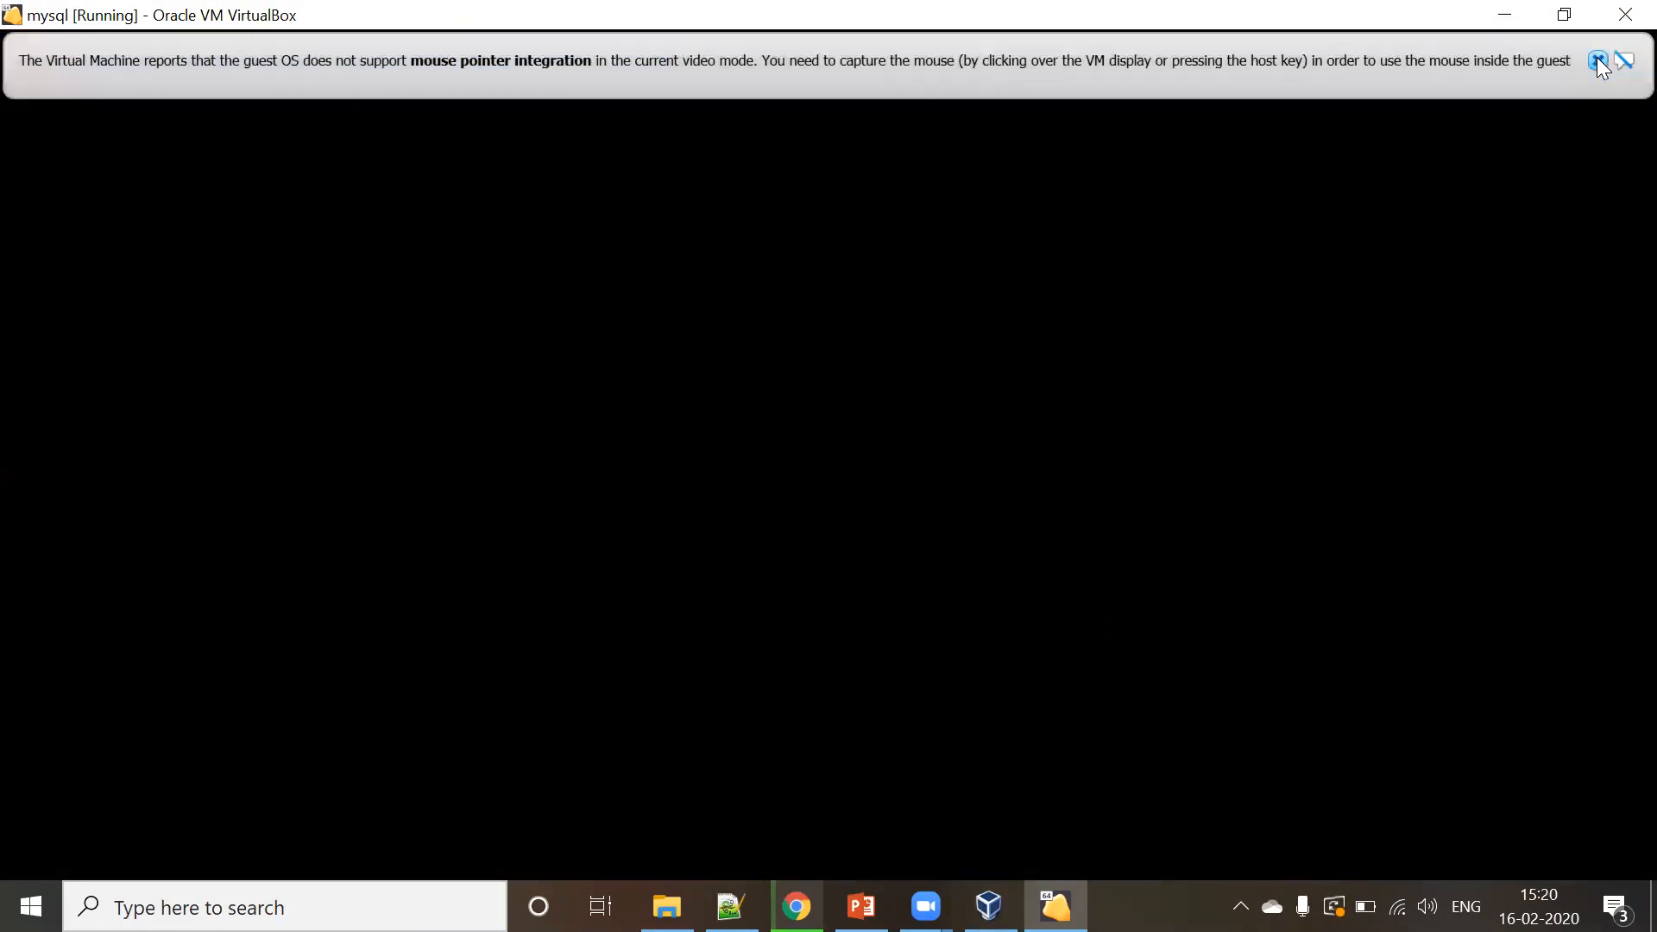
click(1597, 60)
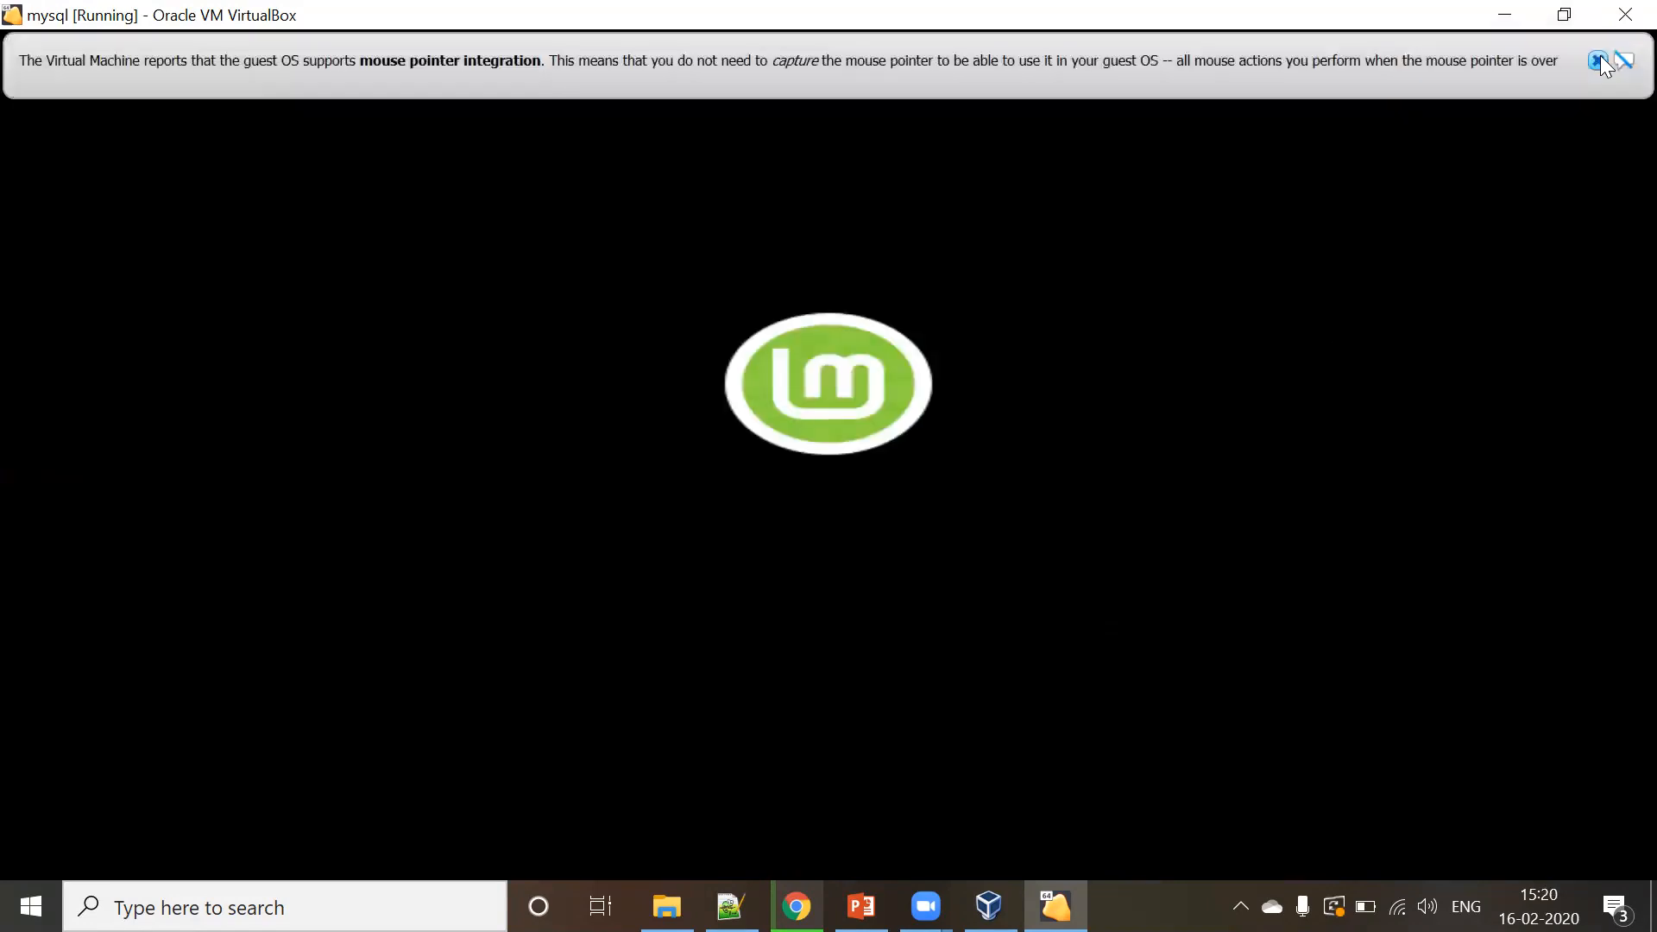
click(1598, 60)
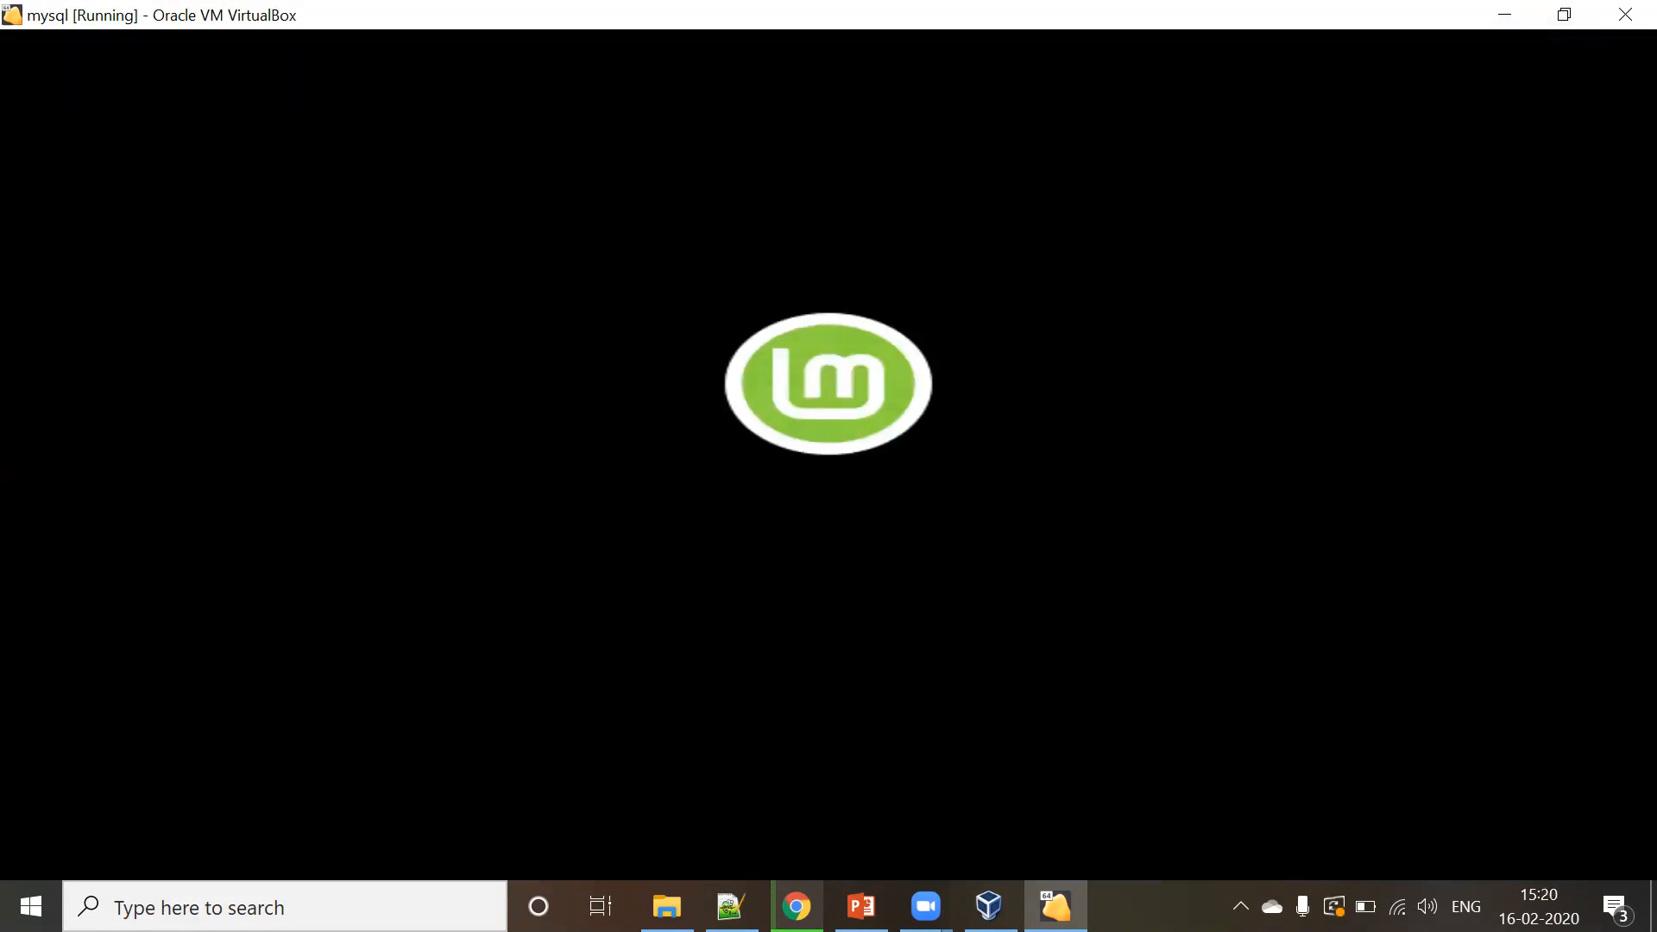